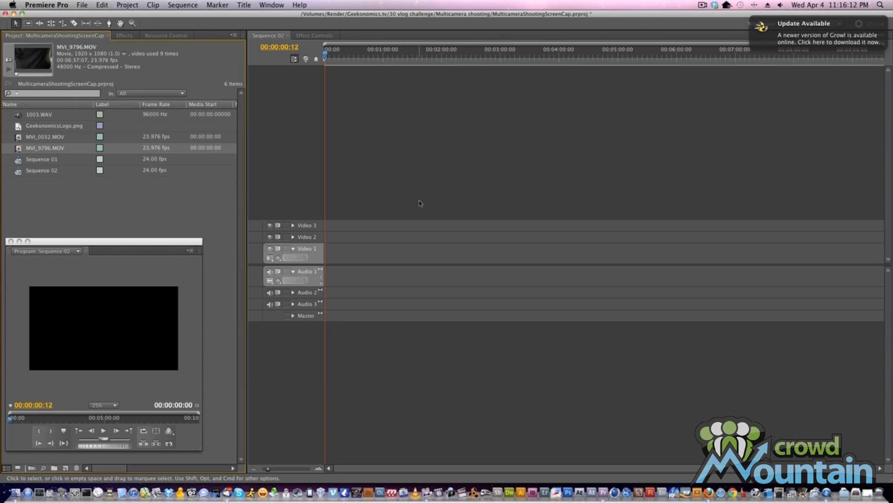
Place MVI_0032.MOV on Video 1 and MVI_9796.MOV on Video 2 from about 30 seconds, and expand the Audio 2 track
{"action": "left_click", "coordinate": [18, 142]}
{"action": "left_click_drag", "start_coordinate": [19, 137], "coordinate": [359, 256]}
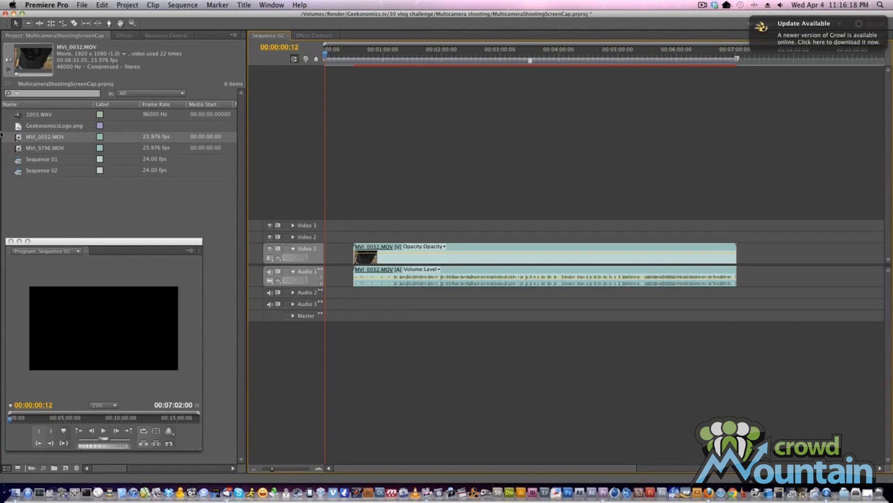
{"action": "left_click_drag", "start_coordinate": [24, 149], "coordinate": [359, 240]}
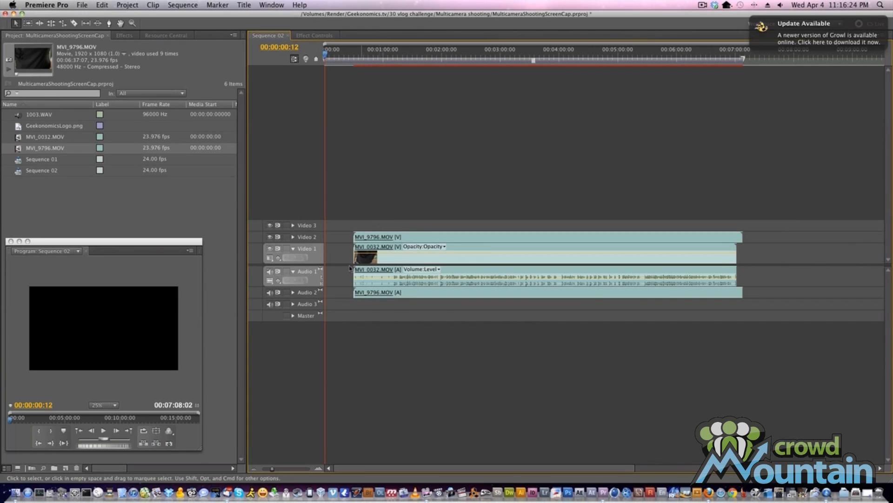
{"action": "left_click", "coordinate": [293, 293]}
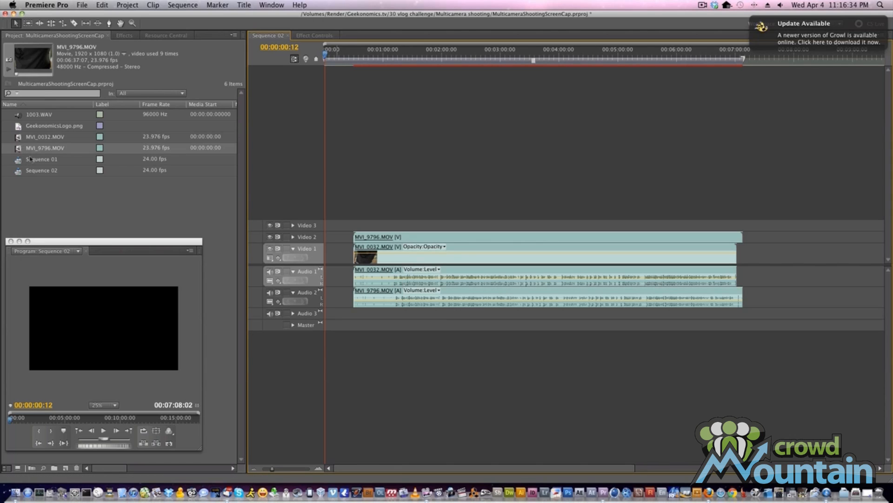
Shift the MVI_9796.MOV clip about two seconds earlier, matching its waveform to MVI_0032.MOV's at 00:01:12:03
{"action": "left_click_drag", "start_coordinate": [272, 469], "coordinate": [276, 469]}
{"action": "left_click", "coordinate": [476, 55]}
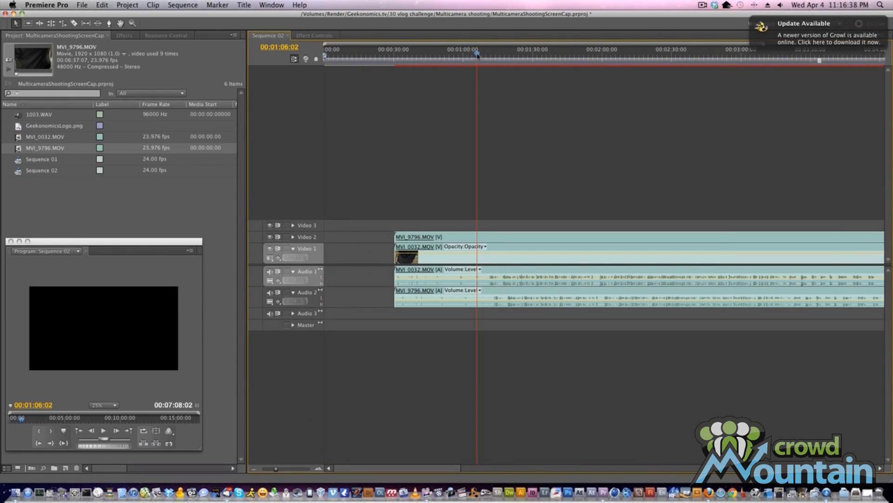
{"action": "left_click_drag", "start_coordinate": [495, 53], "coordinate": [498, 52]}
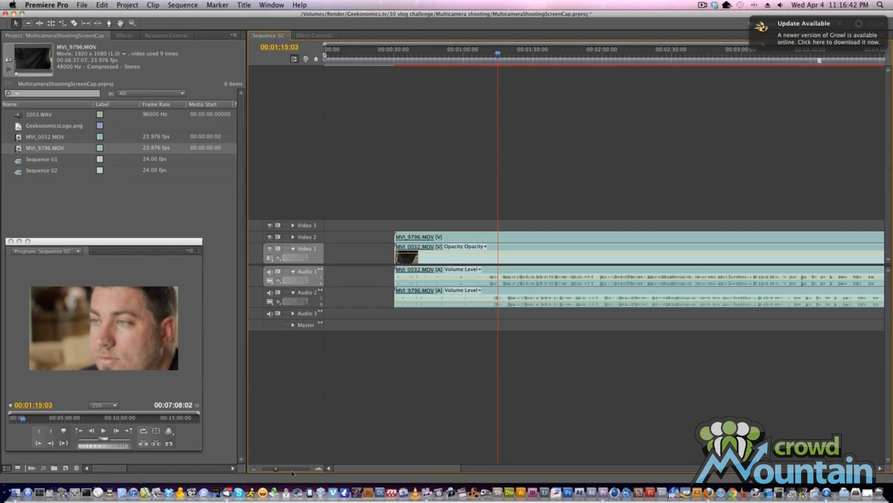
{"action": "left_click_drag", "start_coordinate": [276, 469], "coordinate": [293, 469]}
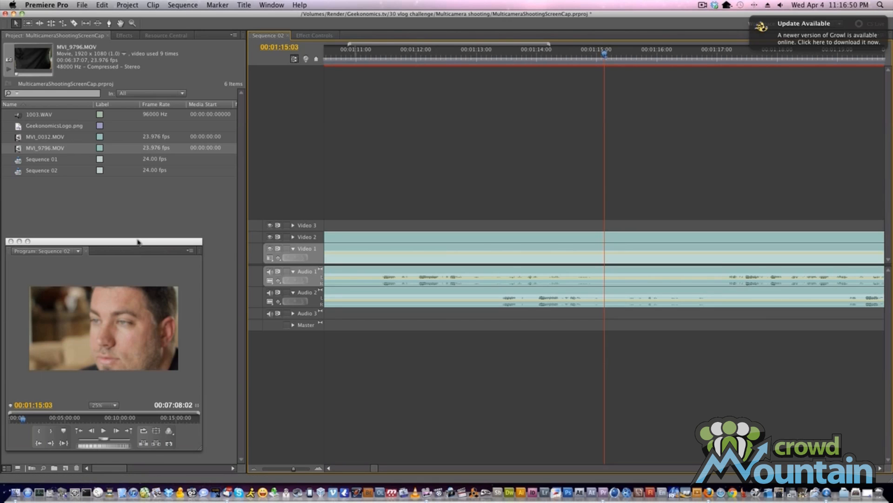
{"action": "left_click_drag", "start_coordinate": [132, 242], "coordinate": [187, 204]}
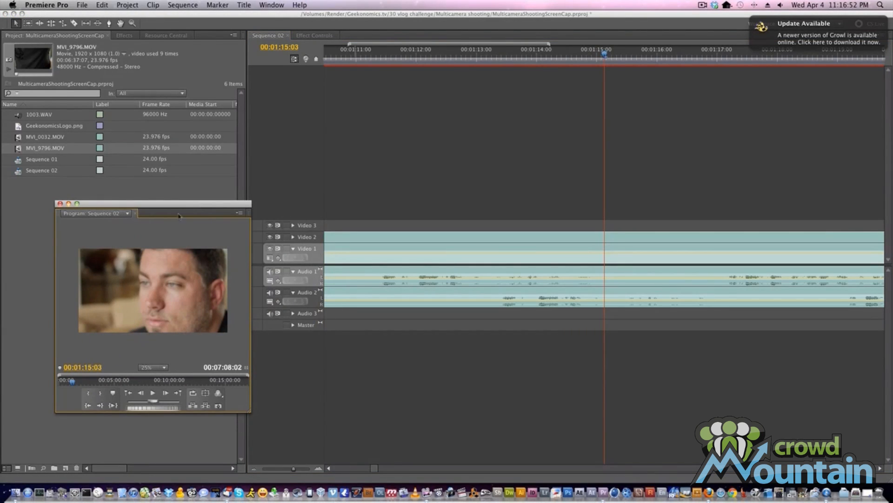
{"action": "mouse_move", "coordinate": [252, 413]}
{"action": "left_mouse_down"}
{"action": "mouse_move", "coordinate": [386, 442]}
{"action": "mouse_move", "coordinate": [245, 401]}
{"action": "left_mouse_up"}
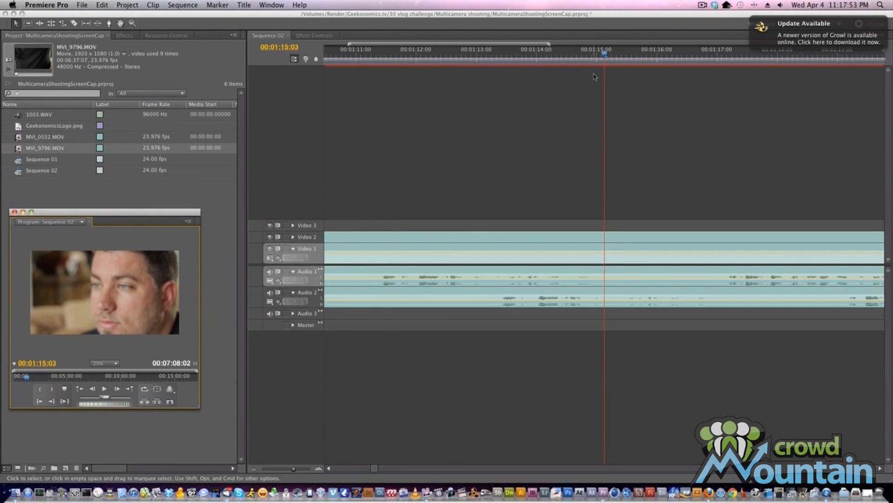
{"action": "left_click_drag", "start_coordinate": [603, 55], "coordinate": [423, 70]}
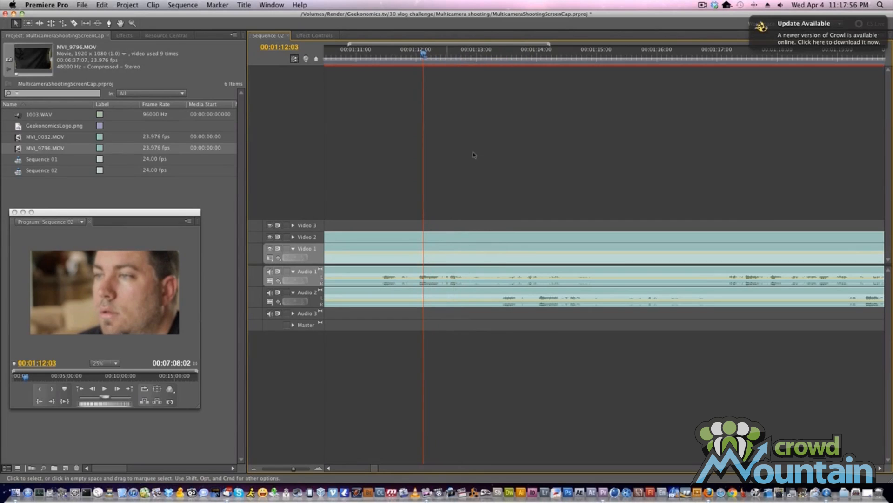
{"action": "left_click_drag", "start_coordinate": [473, 295], "coordinate": [435, 293]}
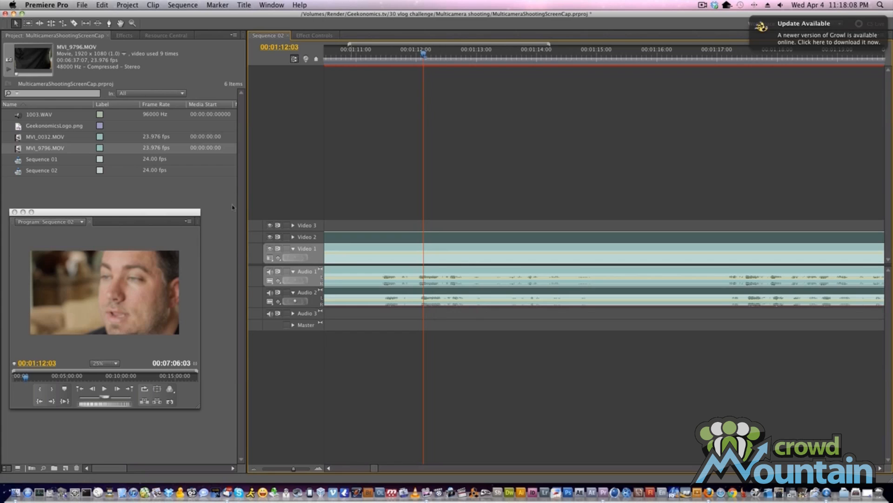
Select the MVI_9796.MOV clip and expand the Video 2 track
{"action": "left_click", "coordinate": [350, 251]}
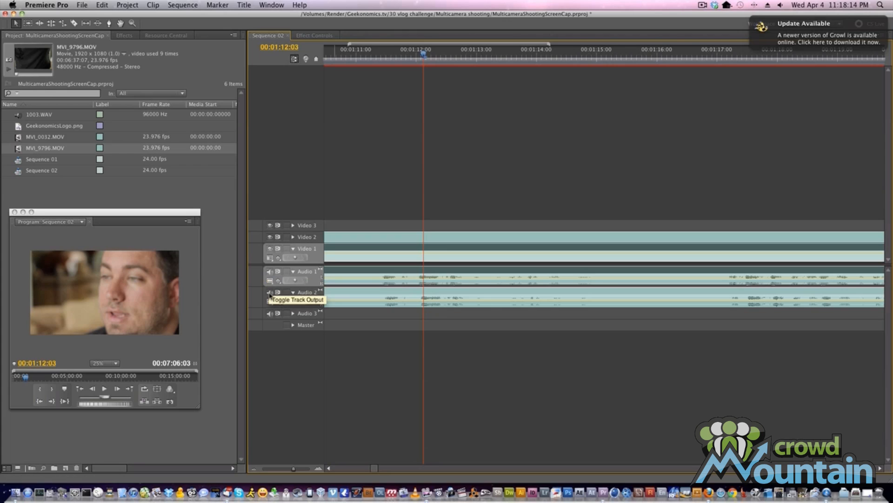
{"action": "left_click", "coordinate": [343, 295]}
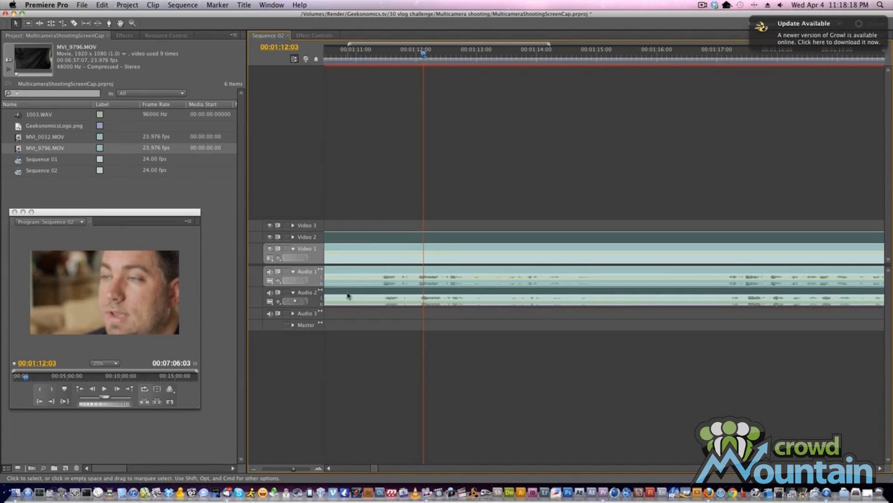
{"action": "left_click", "coordinate": [294, 237]}
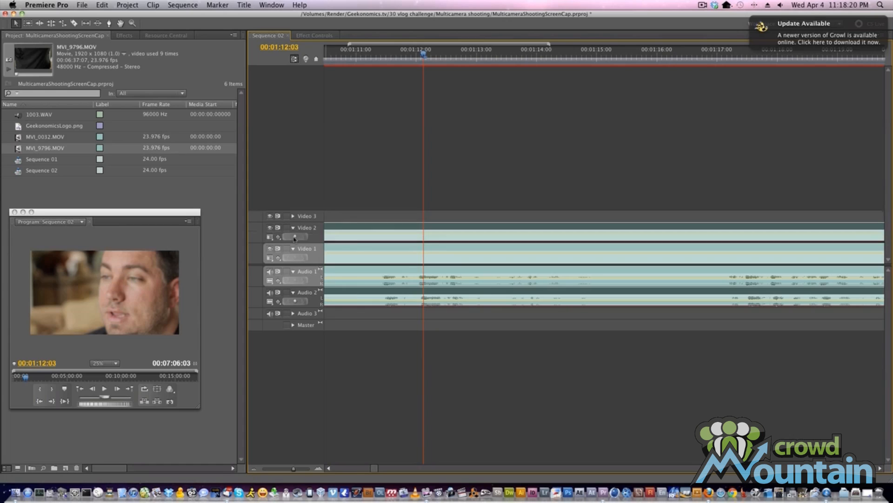
{"action": "left_click", "coordinate": [306, 252]}
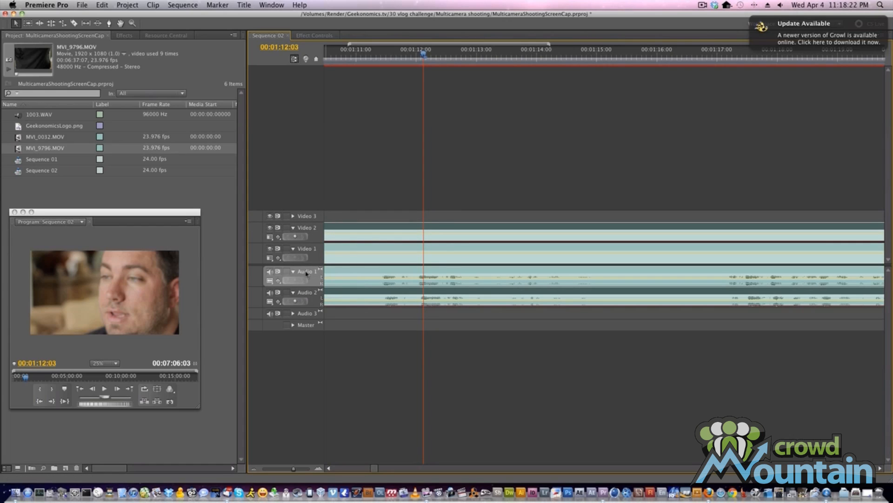
{"action": "left_click", "coordinate": [306, 273]}
{"action": "left_click", "coordinate": [306, 274]}
{"action": "left_click", "coordinate": [311, 252]}
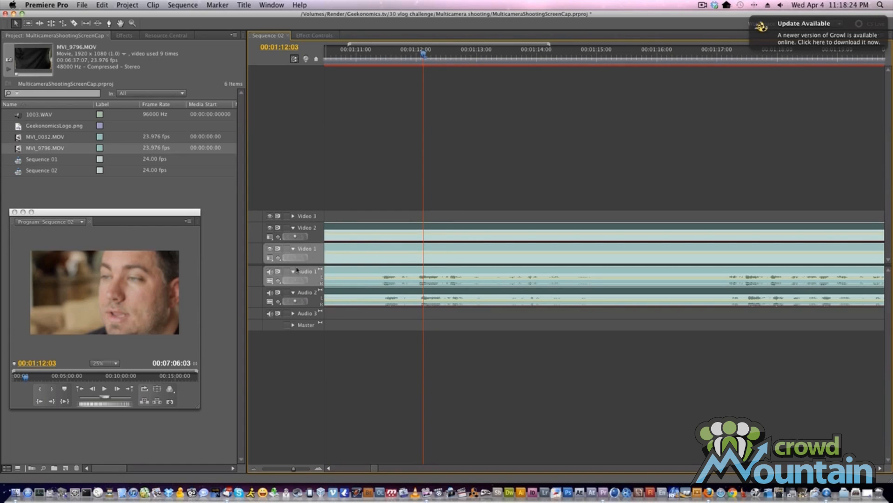
Mute the Audio 2 track and play the sequence from 00:01:12:03 to check the lip sync of MVI_9796.MOV
{"action": "left_click", "coordinate": [271, 292]}
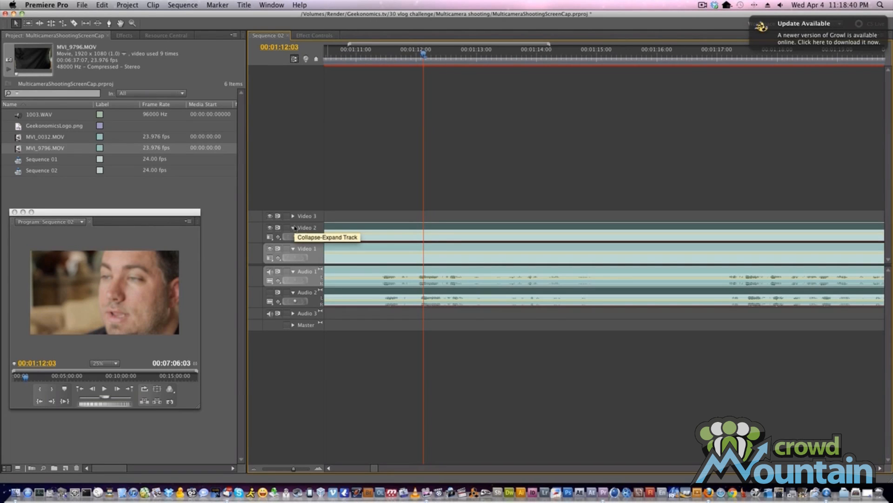
{"action": "key", "text": "space"}
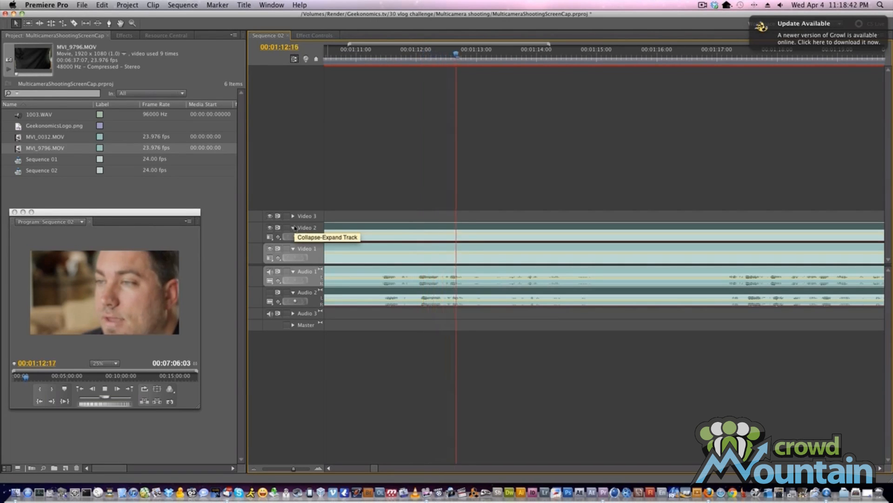
{"action": "key", "text": "space"}
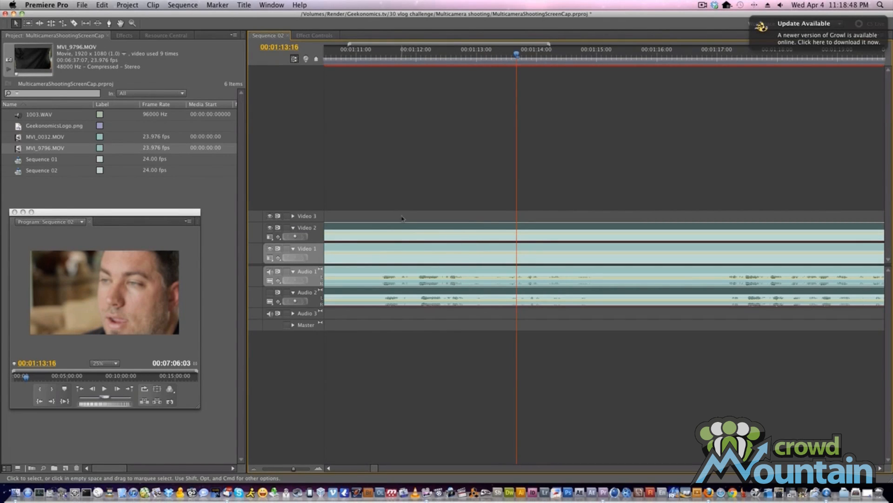
Try offsetting MVI_9796.MOV about 9 frames later, play the sequence with it, and undo the shift
{"action": "left_click_drag", "start_coordinate": [403, 229], "coordinate": [422, 228]}
{"action": "key", "text": "space"}
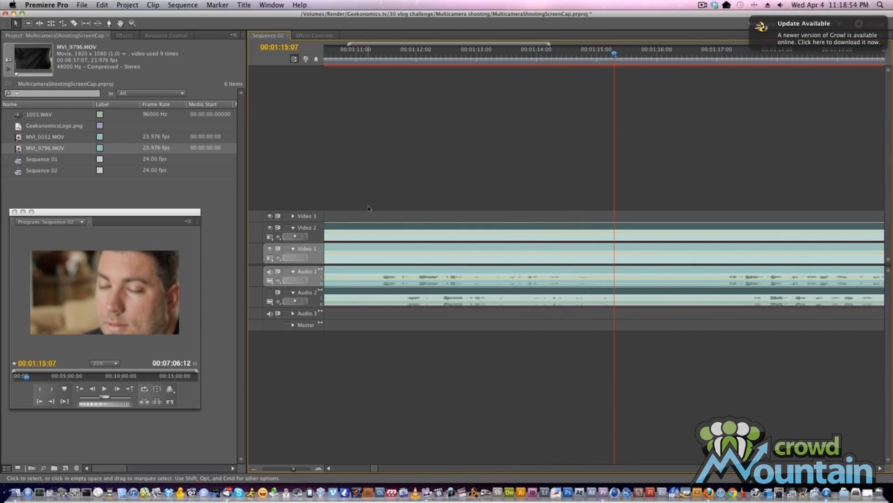
{"action": "key", "text": "super+z"}
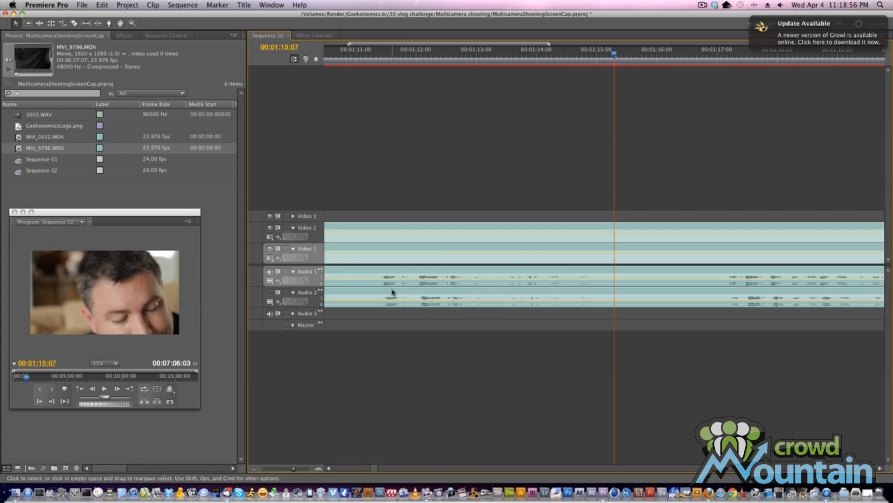
Nudge the MVI_9796.MOV clip one frame earlier, aligning its waveform precisely with Audio 1 around 00:01:11:13
{"action": "left_click", "coordinate": [388, 55]}
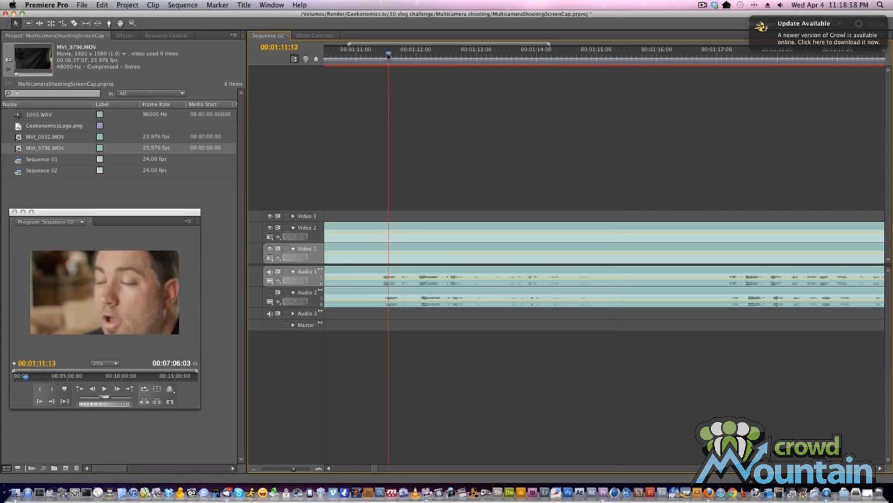
{"action": "left_click_drag", "start_coordinate": [294, 468], "coordinate": [309, 468]}
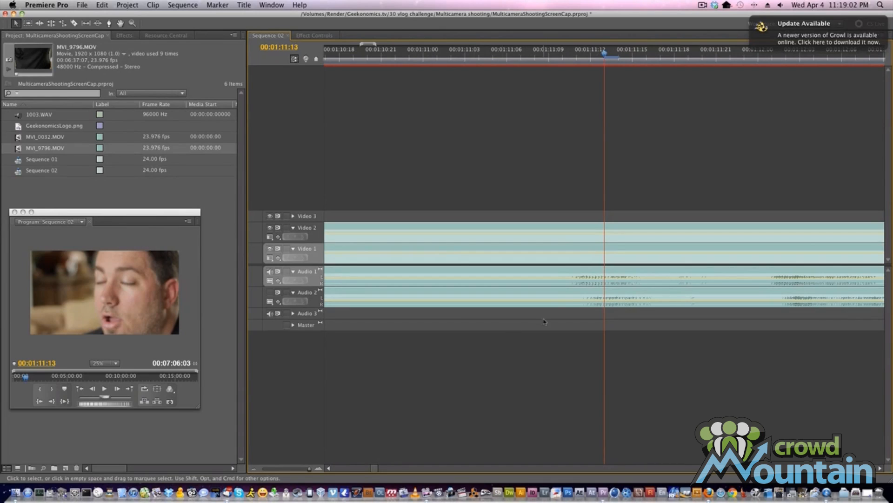
{"action": "left_click", "coordinate": [566, 292]}
{"action": "left_click_drag", "start_coordinate": [566, 293], "coordinate": [560, 294]}
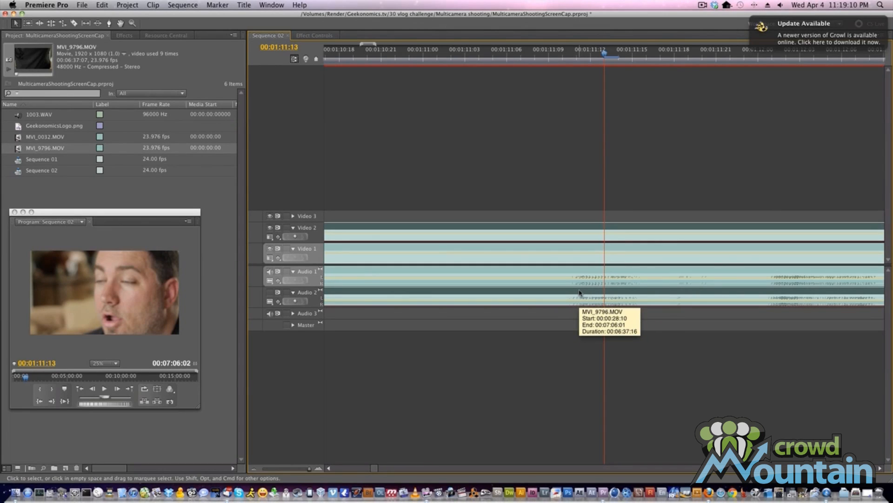
{"action": "key", "text": "super+s"}
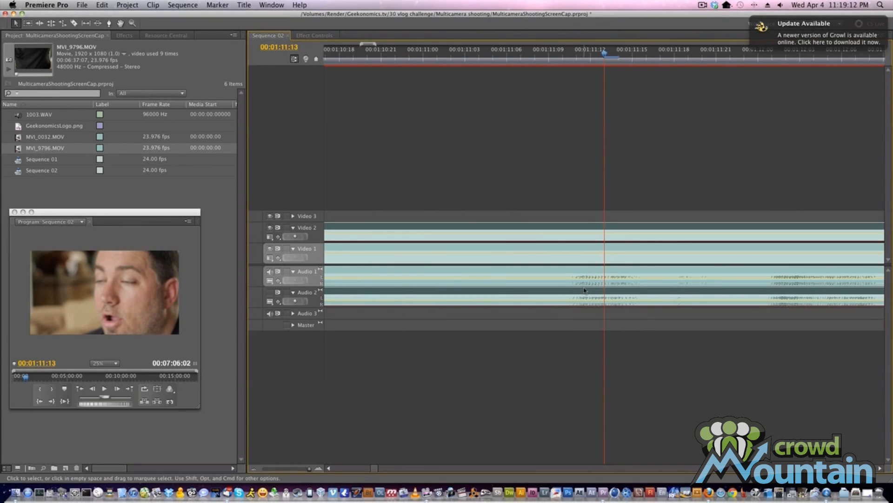
Unmute Audio 2, mute Audio 1, hide Video 2, and play the sequence from 00:01:11:13 to check the sync
{"action": "left_click", "coordinate": [269, 292]}
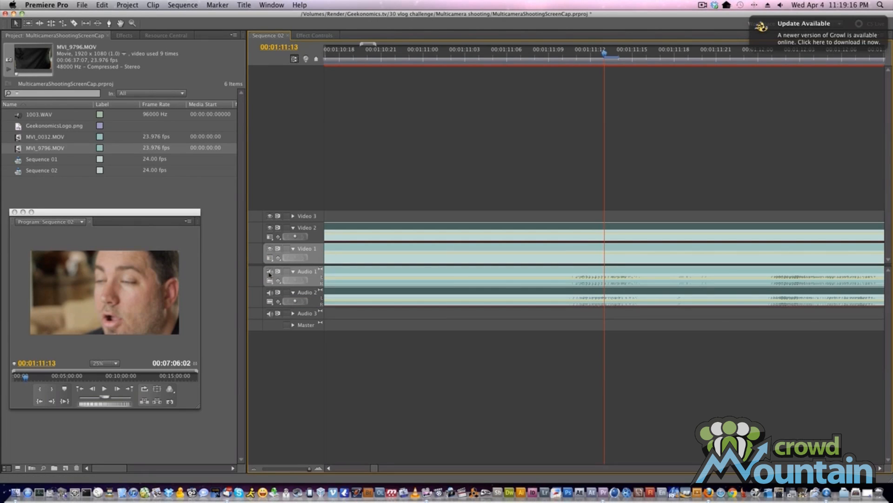
{"action": "left_click", "coordinate": [270, 271]}
{"action": "left_click", "coordinate": [269, 228]}
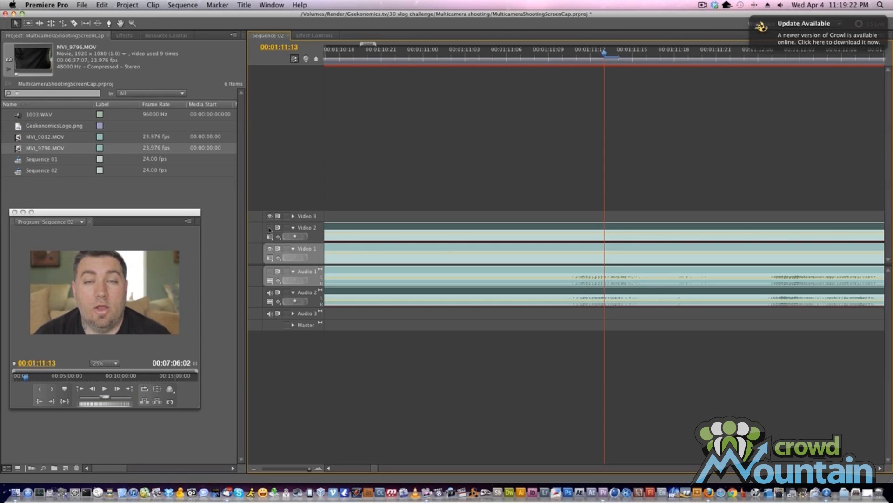
{"action": "key", "text": "space"}
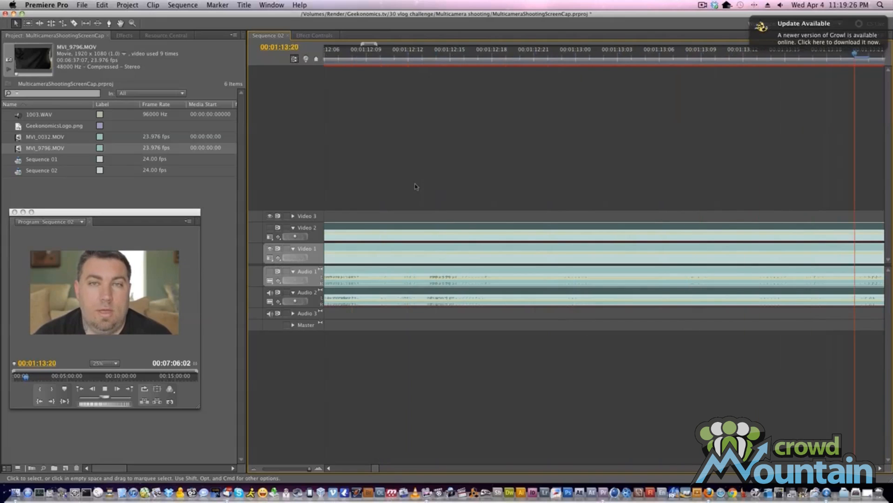
{"action": "key", "text": "space"}
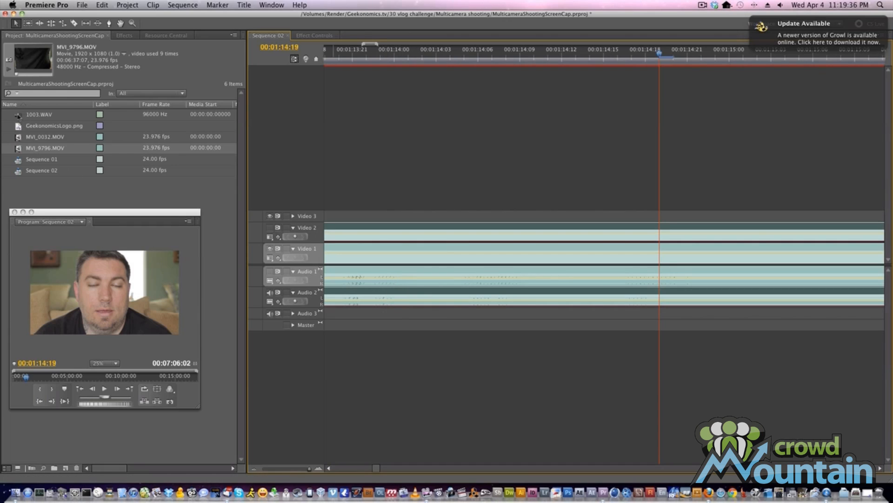
Add 1003.WAV to Audio 3, expand the track, and shift the clip about 6 seconds earlier to match the camera waveforms
{"action": "left_click_drag", "start_coordinate": [18, 115], "coordinate": [337, 316]}
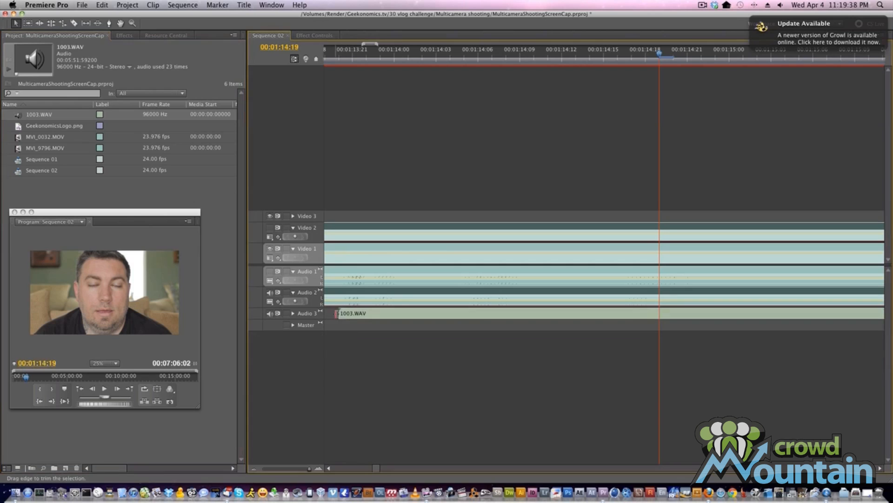
{"action": "left_click", "coordinate": [292, 313]}
{"action": "left_click_drag", "start_coordinate": [307, 470], "coordinate": [281, 473]}
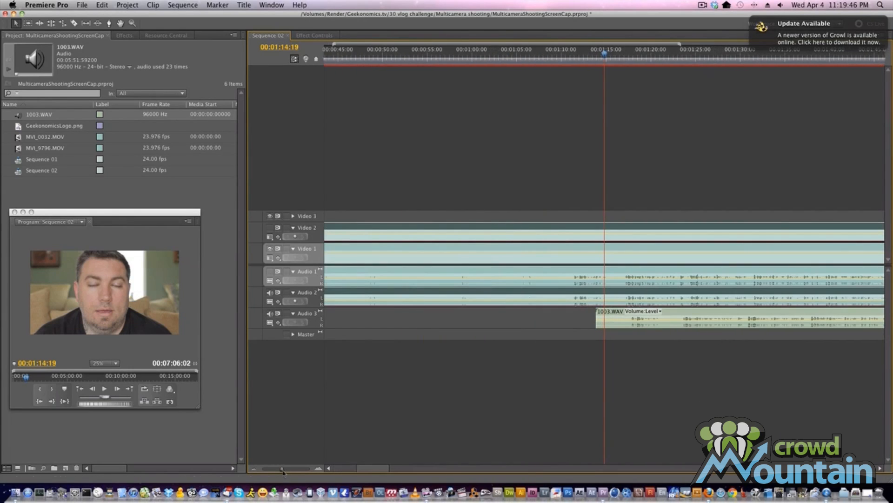
{"action": "left_click_drag", "start_coordinate": [707, 314], "coordinate": [589, 329]}
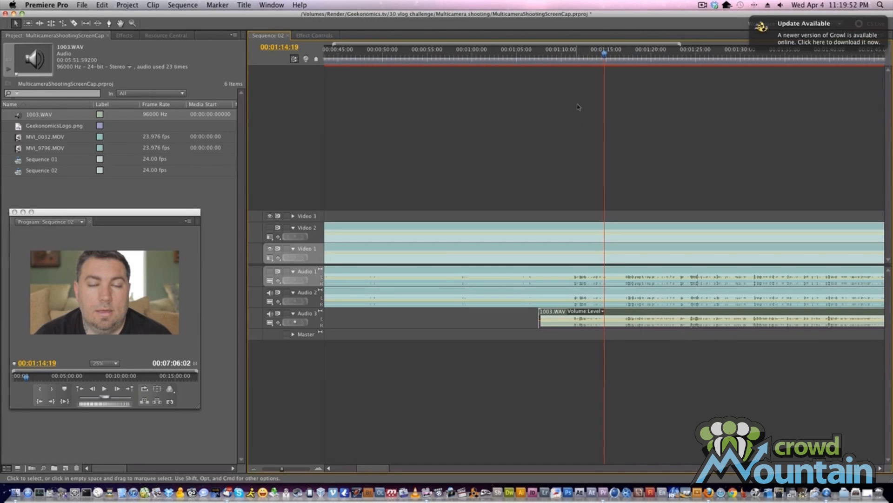
Nudge 1003.WAV one frame later to match the camera waveforms near 00:01:11:10, and play the sequence with Audio 2 muted
{"action": "left_click", "coordinate": [574, 58]}
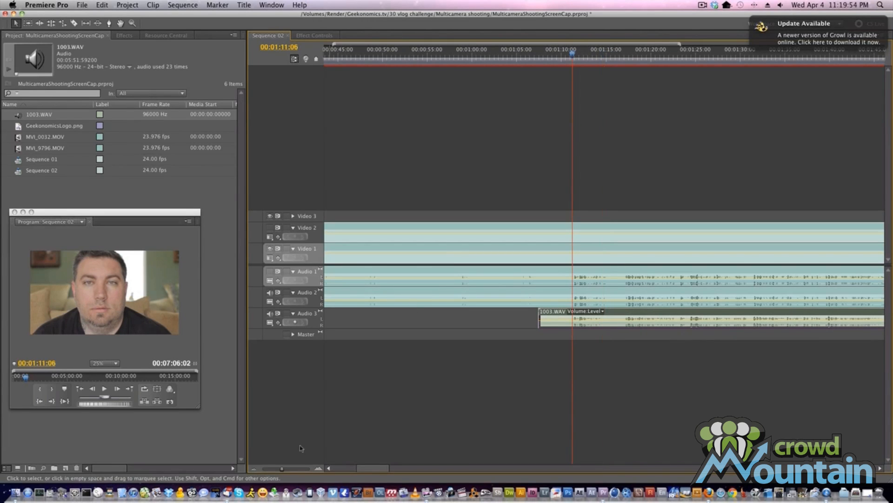
{"action": "left_click_drag", "start_coordinate": [283, 469], "coordinate": [300, 469]}
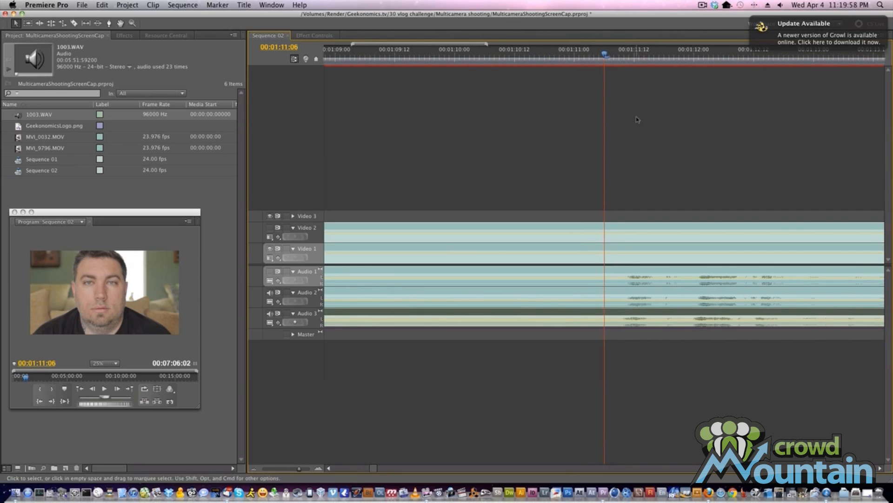
{"action": "left_click", "coordinate": [623, 56]}
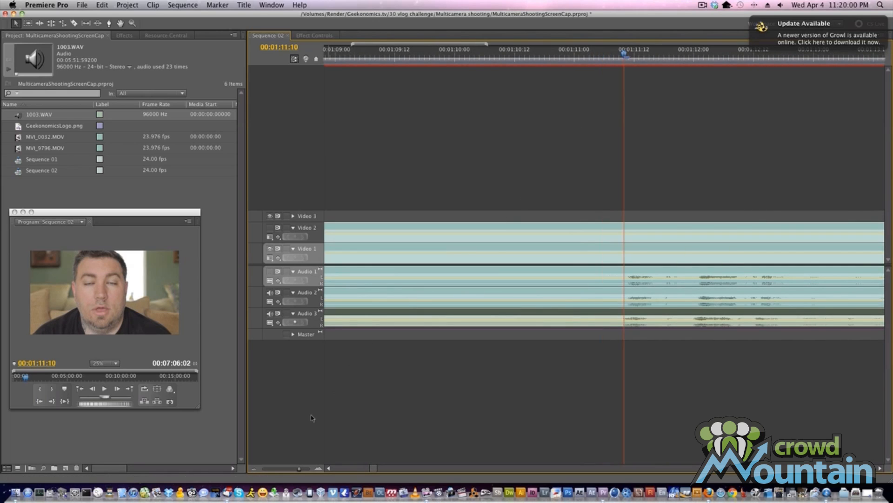
{"action": "left_click_drag", "start_coordinate": [299, 469], "coordinate": [311, 469]}
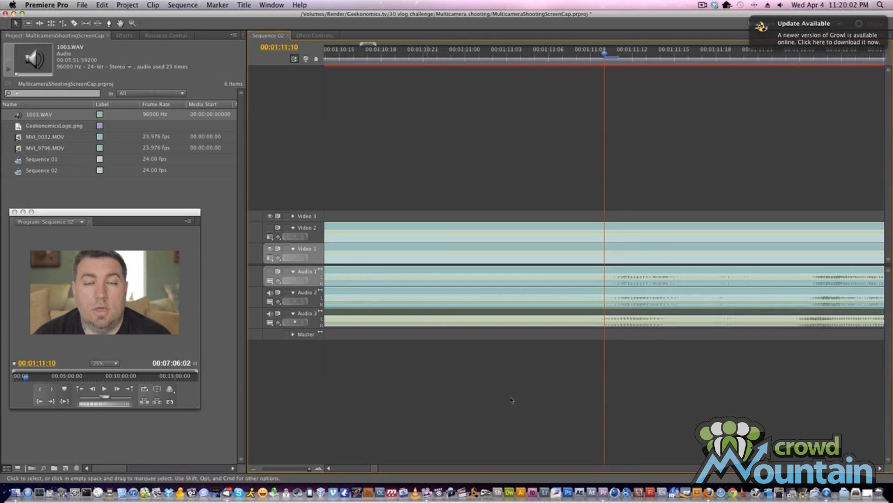
{"action": "left_click_drag", "start_coordinate": [665, 315], "coordinate": [673, 315]}
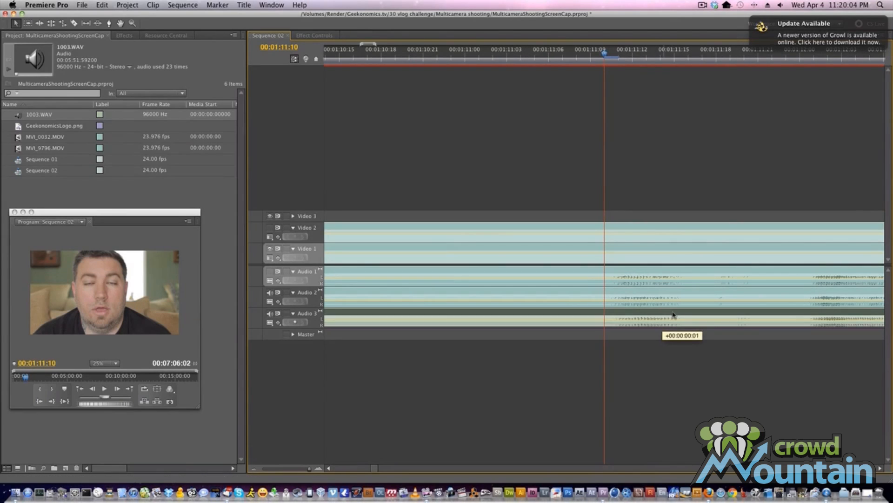
{"action": "left_click", "coordinate": [269, 292]}
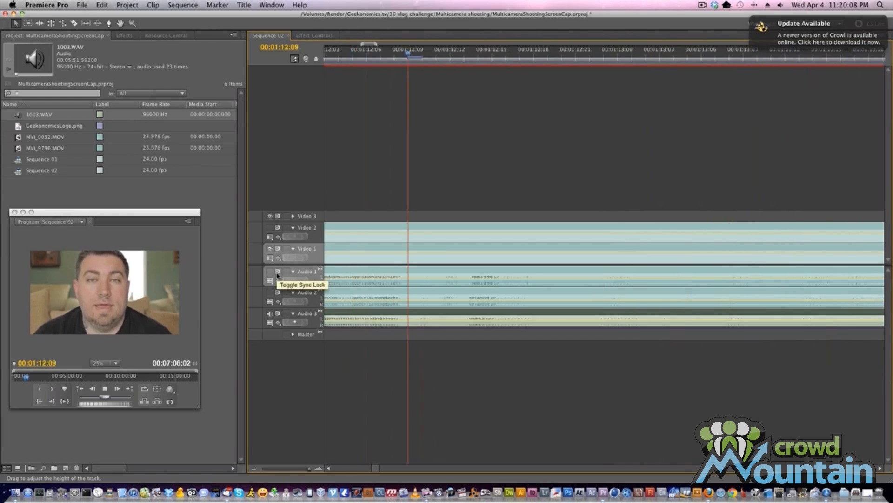
{"action": "key", "text": "space"}
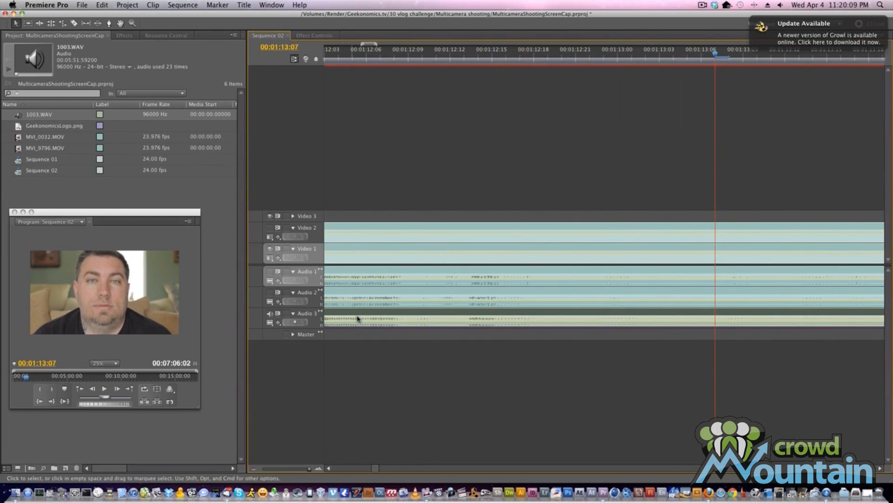
Delete only the camera audio of both clips from Audio 1 and Audio 2, keeping their video
{"action": "left_click", "coordinate": [411, 275]}
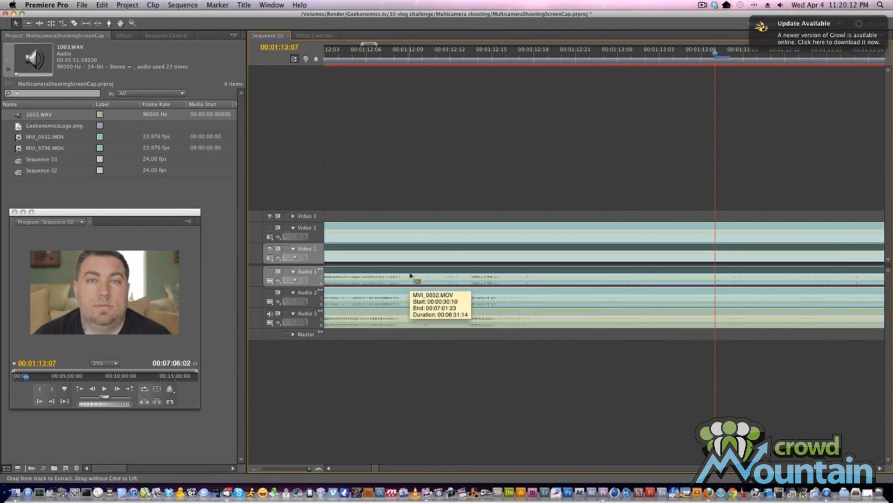
{"action": "left_click", "coordinate": [410, 275], "text": "alt"}
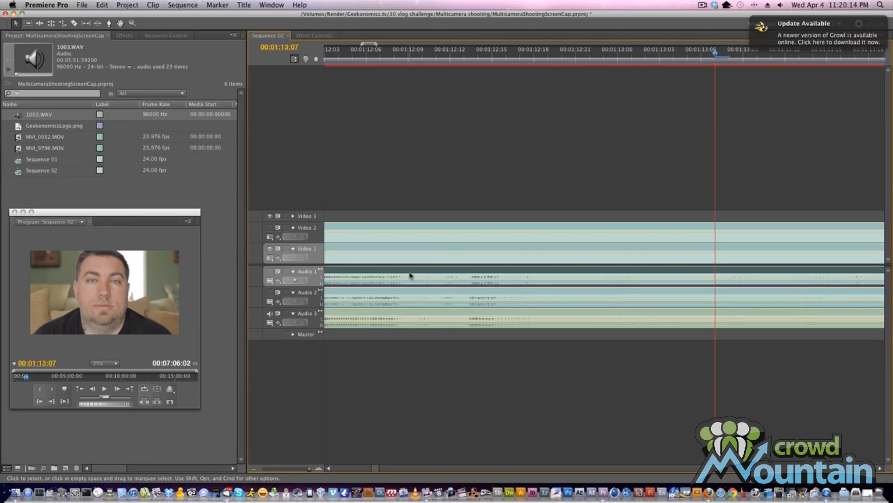
{"action": "key", "text": "Delete"}
{"action": "left_click", "coordinate": [407, 289], "text": "alt"}
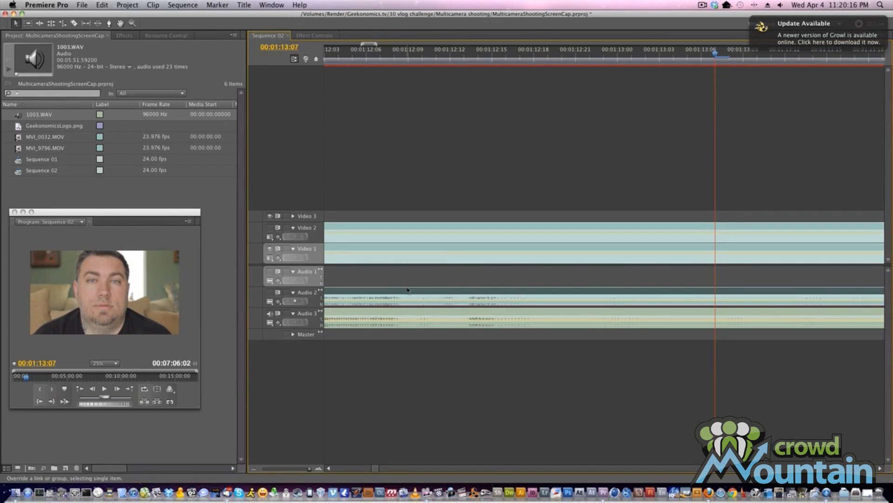
{"action": "key", "text": "Delete"}
Move 1003.WAV from Audio 3 up to Audio 1 without shifting it in time
{"action": "left_click", "coordinate": [376, 312], "text": "alt"}
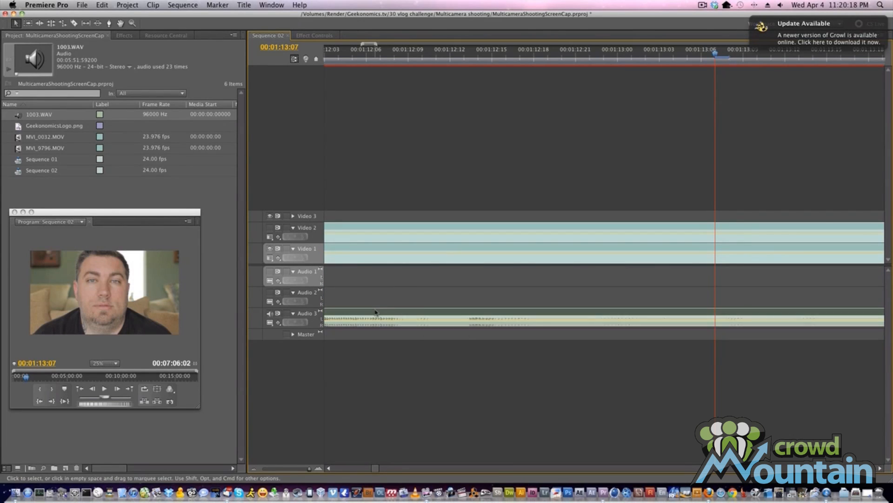
{"action": "left_click_drag", "start_coordinate": [375, 312], "coordinate": [375, 276]}
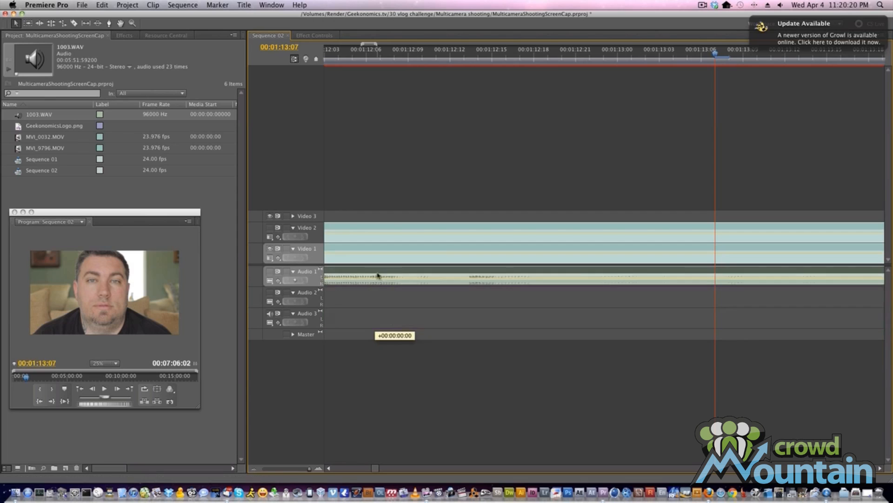
{"action": "scroll", "coordinate": [369, 309], "scroll_direction": "left", "scroll_amount": 10}
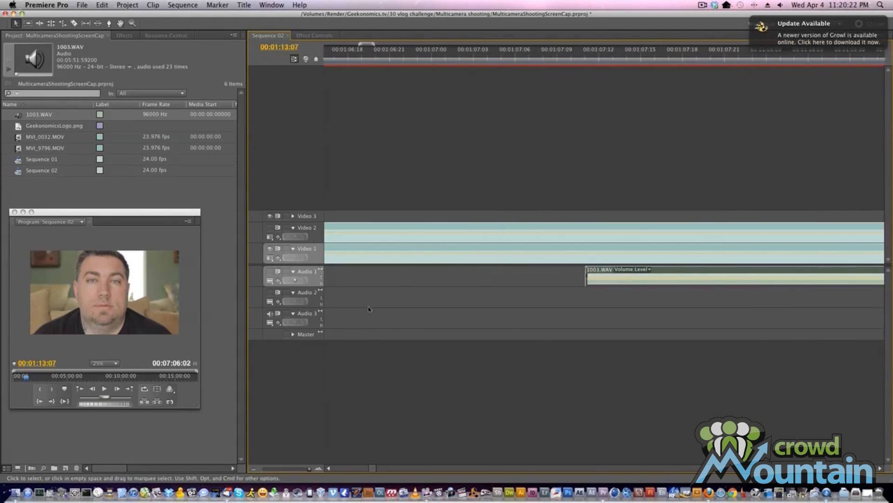
{"action": "scroll", "coordinate": [369, 309], "scroll_direction": "right", "scroll_amount": 2}
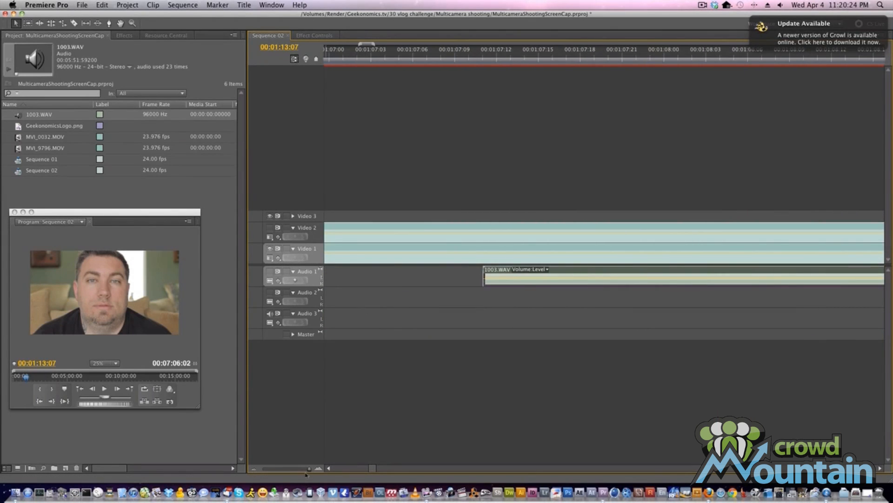
{"action": "left_click_drag", "start_coordinate": [309, 470], "coordinate": [275, 472]}
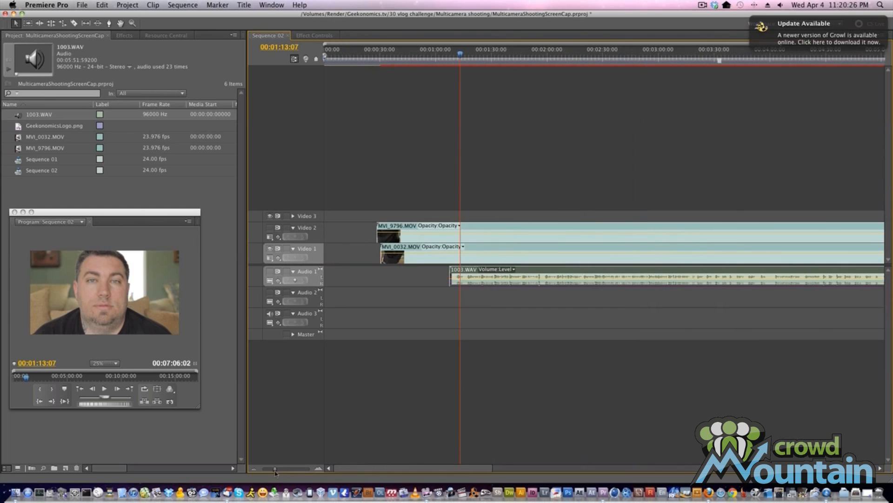
Show Video 2, select MVI_0032.MOV on Video 1, and expand its Motion settings
{"action": "left_click", "coordinate": [319, 234]}
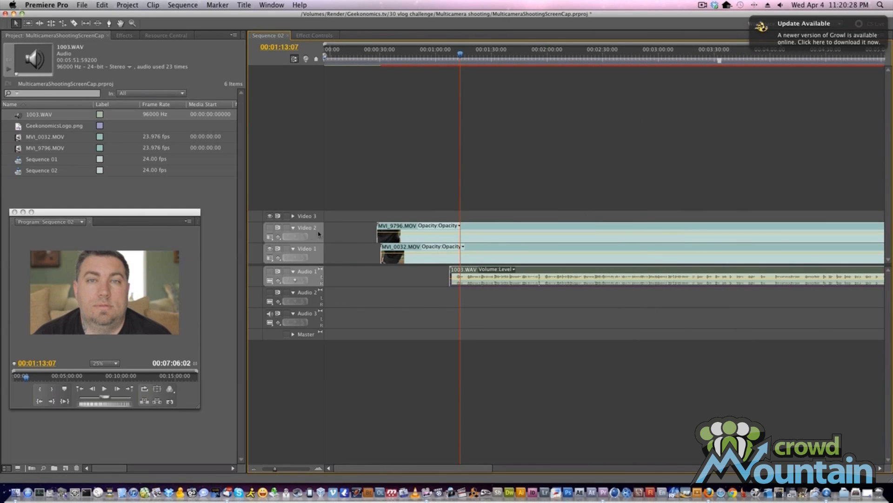
{"action": "left_click", "coordinate": [270, 228]}
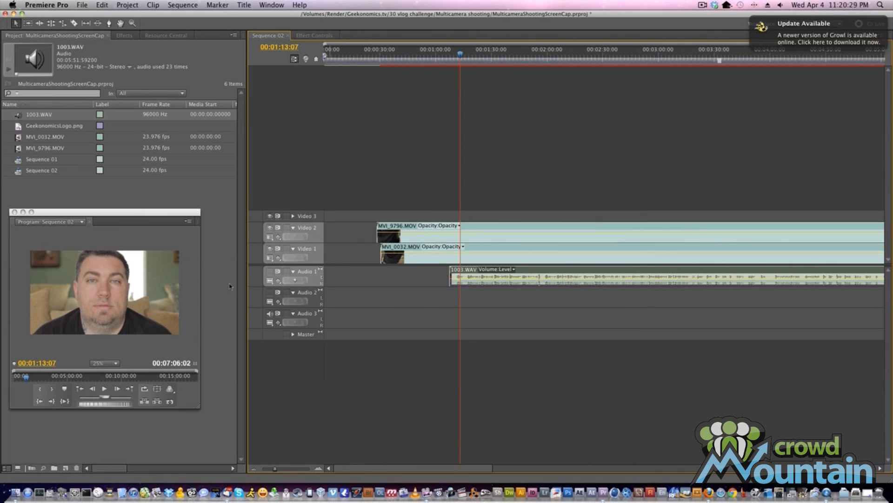
{"action": "left_click", "coordinate": [496, 250]}
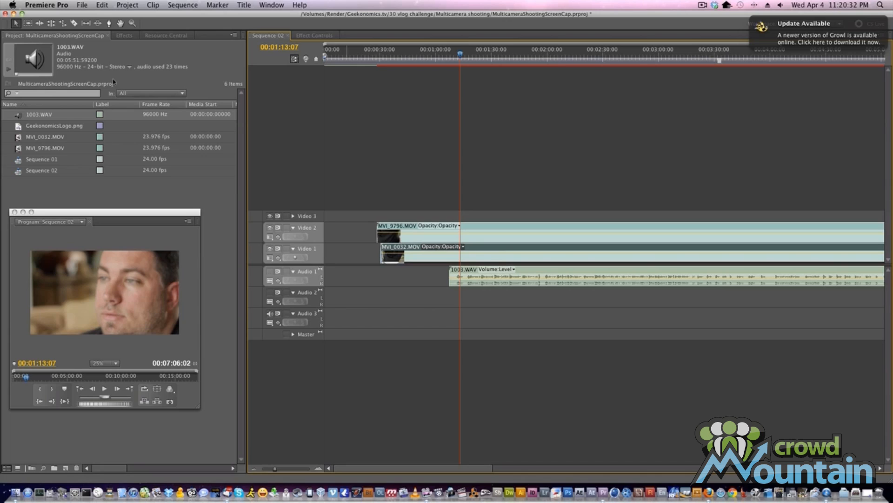
{"action": "left_click", "coordinate": [124, 36]}
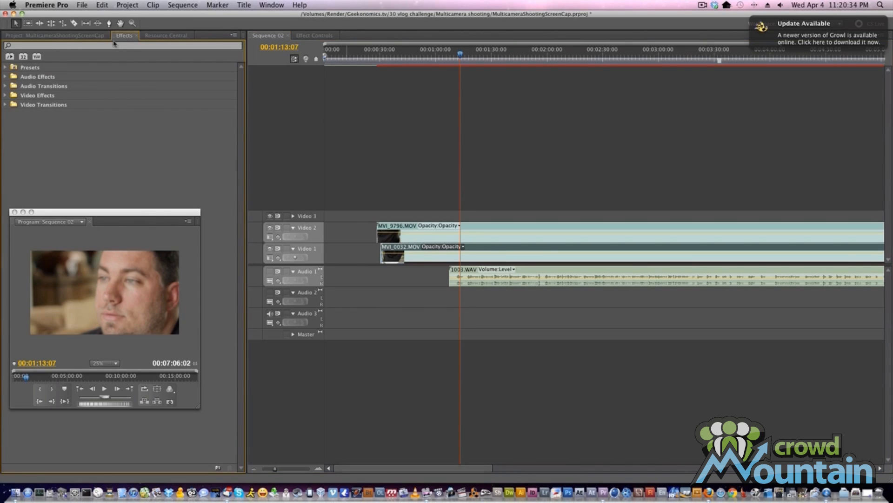
{"action": "left_click", "coordinate": [318, 37]}
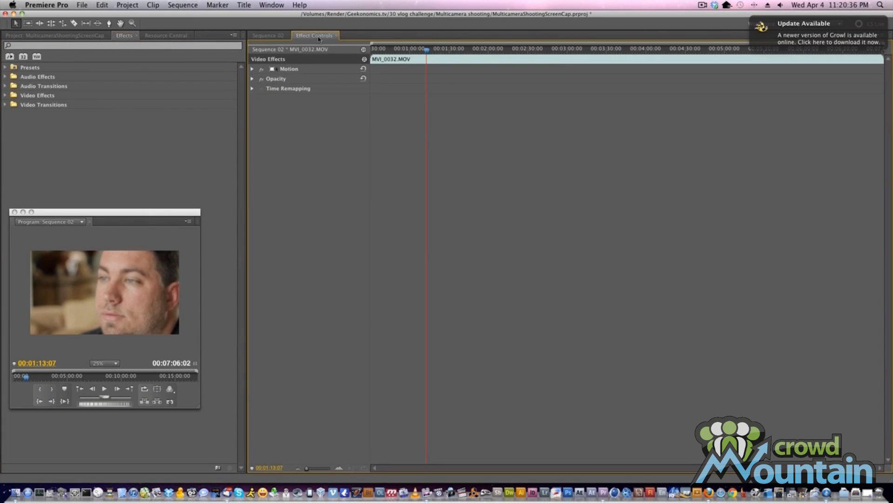
{"action": "left_click", "coordinate": [253, 69]}
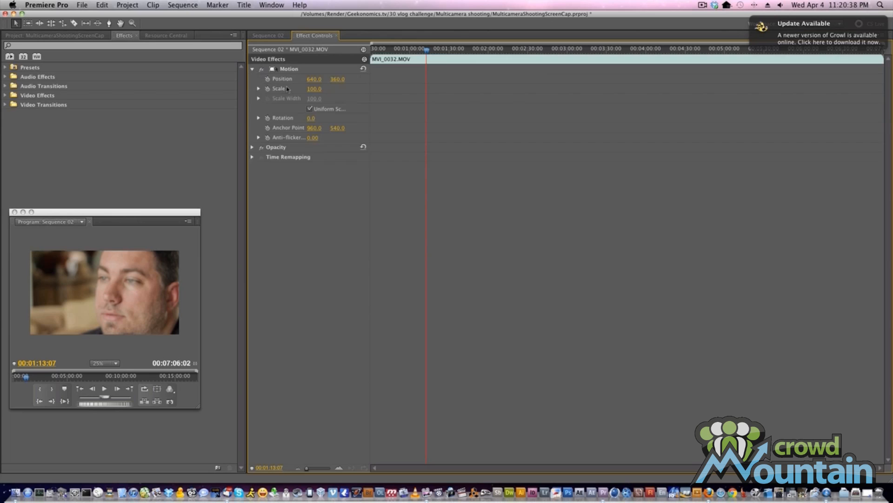
Hide Video 2 and scale MVI_0032.MOV down so its whole picture fits the frame
{"action": "left_click", "coordinate": [267, 36]}
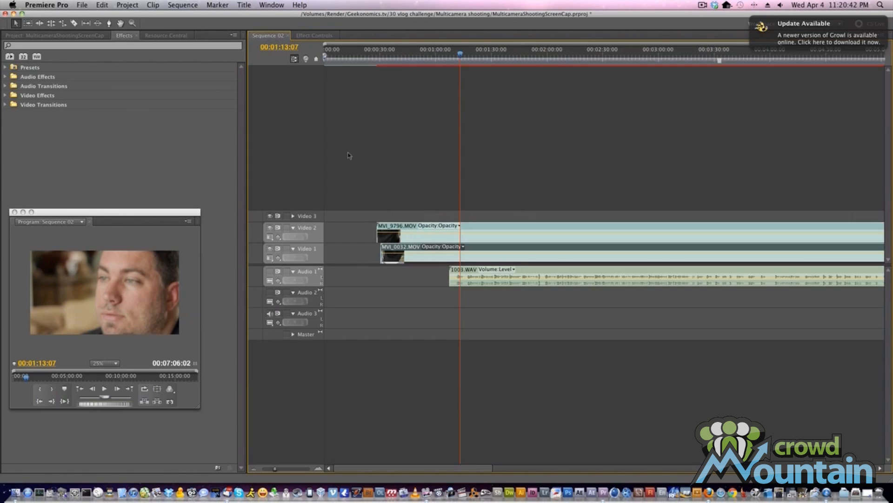
{"action": "left_click", "coordinate": [271, 228]}
{"action": "left_click", "coordinate": [308, 33]}
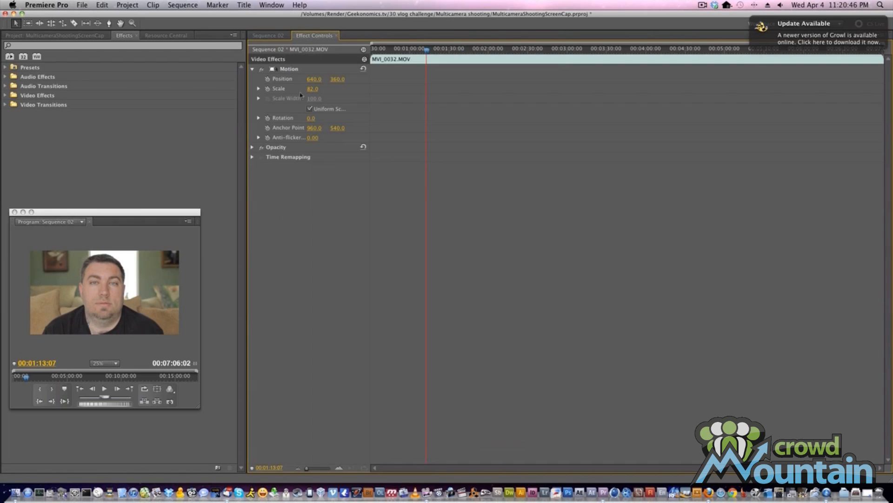
{"action": "left_click_drag", "start_coordinate": [312, 88], "coordinate": [310, 88]}
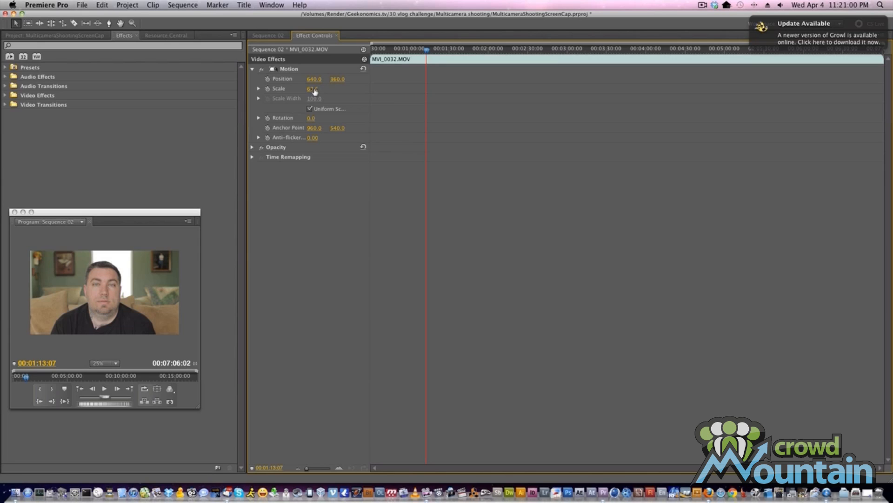
Try enlarging MVI_0032.MOV to a scale of 87 with horizontal position 634, and undo both changes
{"action": "left_click_drag", "start_coordinate": [315, 91], "coordinate": [341, 81]}
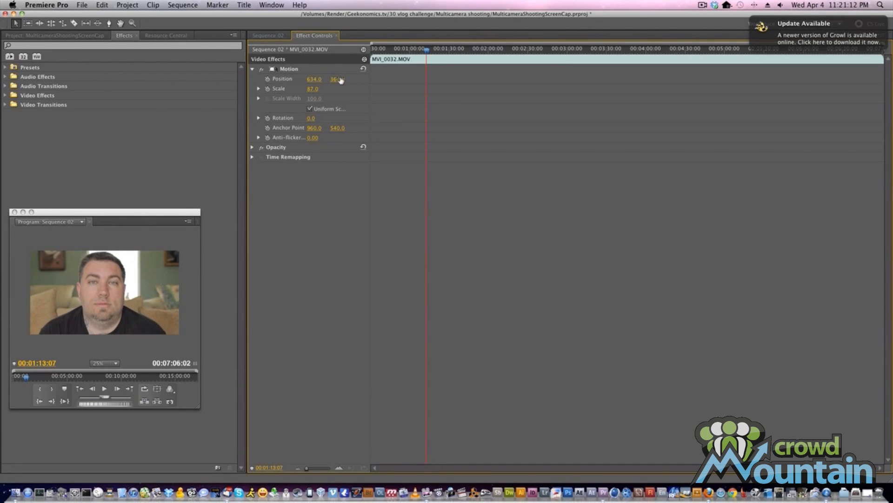
{"action": "key", "text": "super+z"}
{"action": "key", "text": "super+z"}
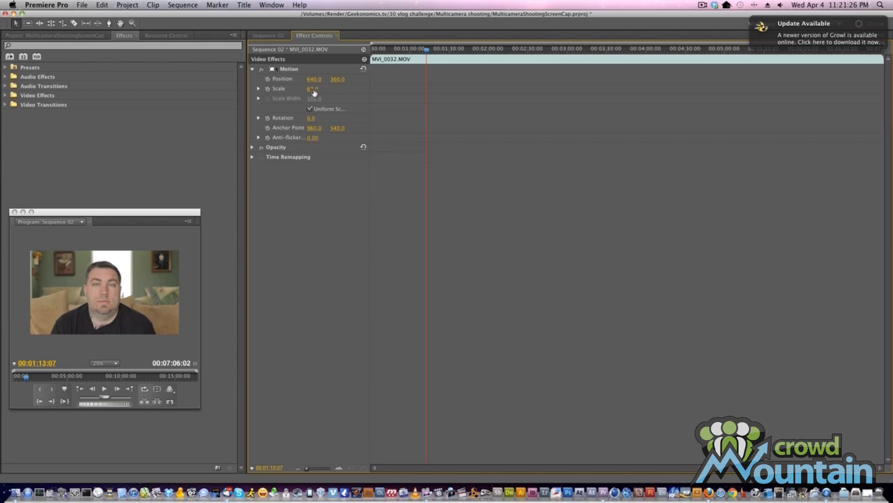
Set MVI_0032.MOV's scale to 83 and its vertical position to 330, and show Video 2 again
{"action": "left_click_drag", "start_coordinate": [314, 91], "coordinate": [328, 80]}
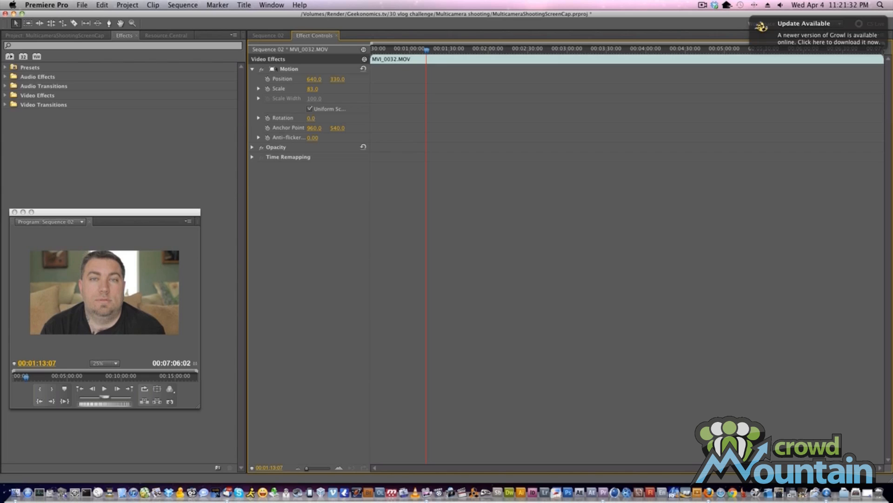
{"action": "left_click", "coordinate": [268, 36]}
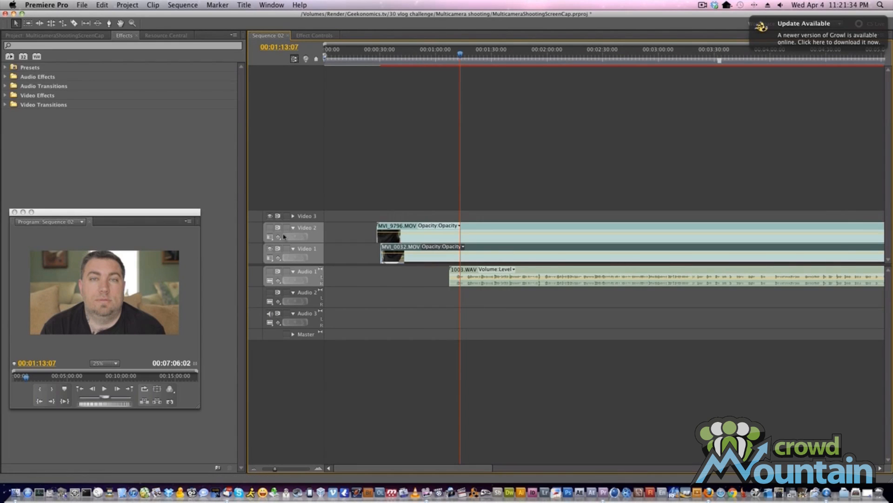
{"action": "left_click", "coordinate": [270, 227]}
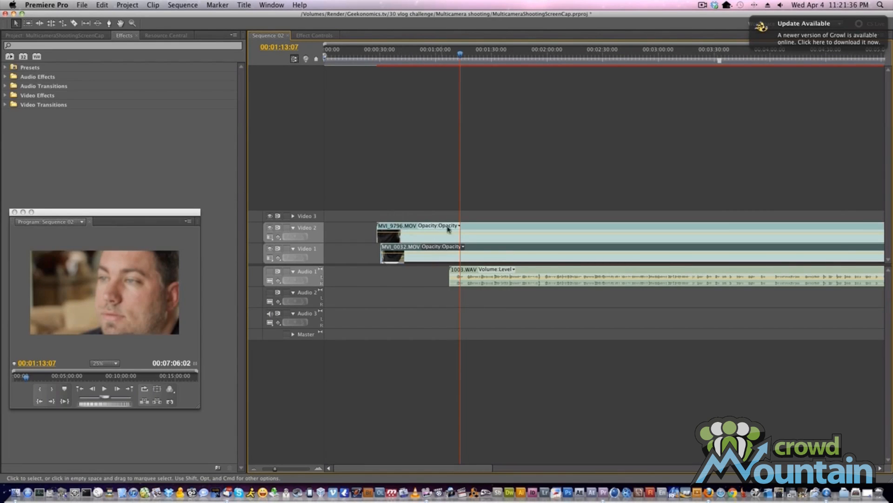
Scale MVI_9796.MOV on Video 2 down so its picture fits the frame, and return to the sequence timeline
{"action": "left_click", "coordinate": [471, 229]}
{"action": "left_click", "coordinate": [315, 36]}
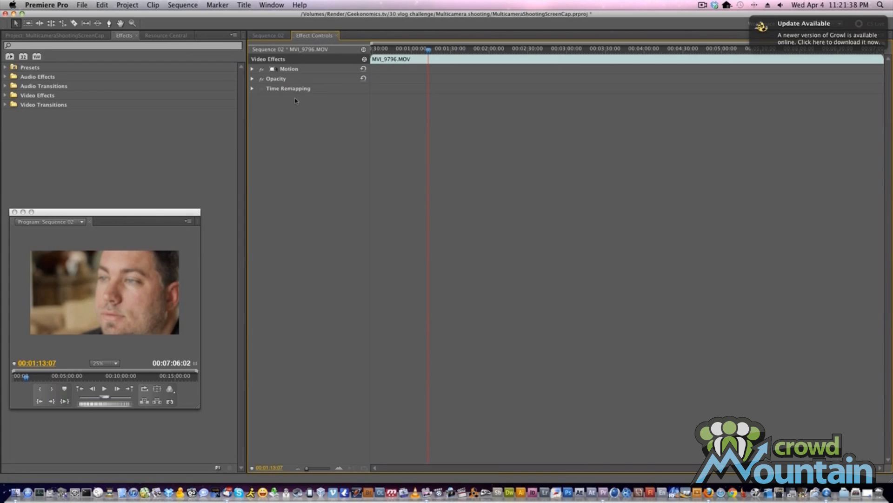
{"action": "left_click", "coordinate": [251, 69]}
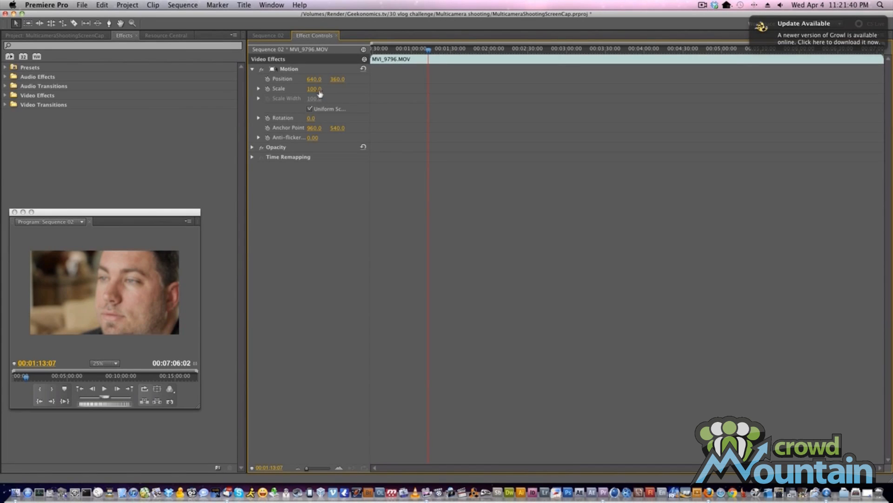
{"action": "left_click_drag", "start_coordinate": [315, 89], "coordinate": [299, 89]}
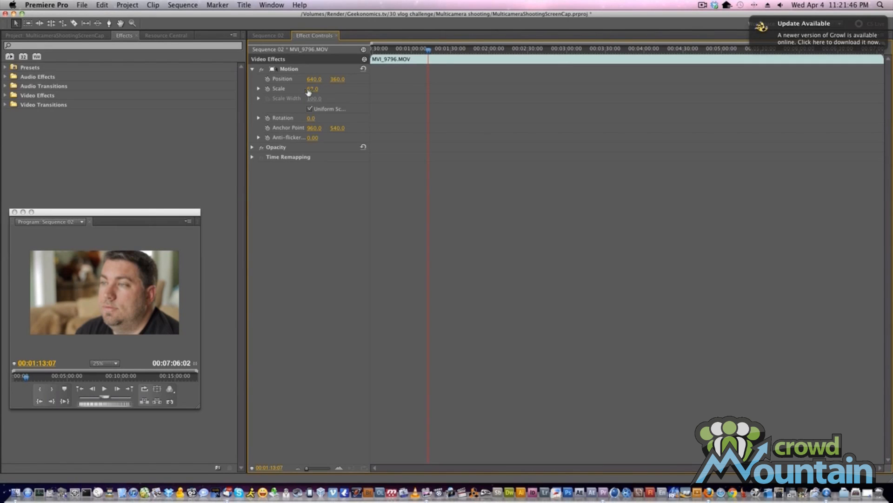
{"action": "left_click", "coordinate": [271, 36]}
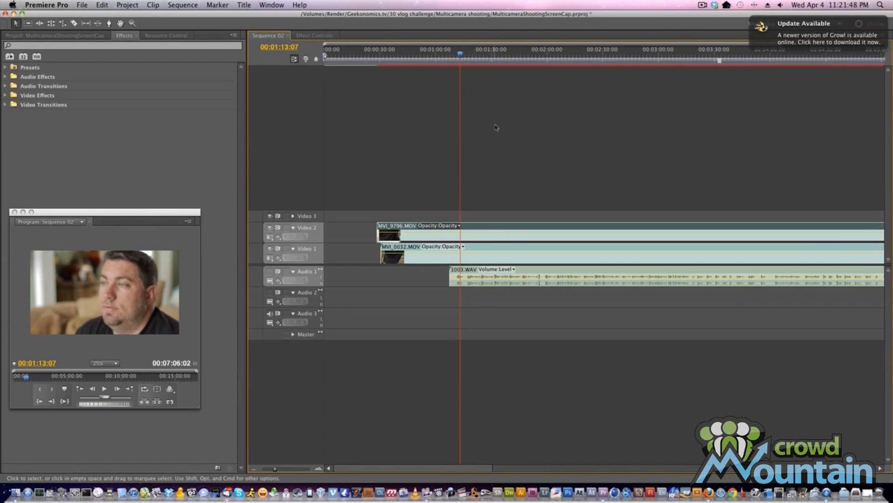
Move the playhead to 00:01:09:21 and unmute Audio 1 holding 1003.WAV
{"action": "left_click_drag", "start_coordinate": [460, 54], "coordinate": [454, 57]}
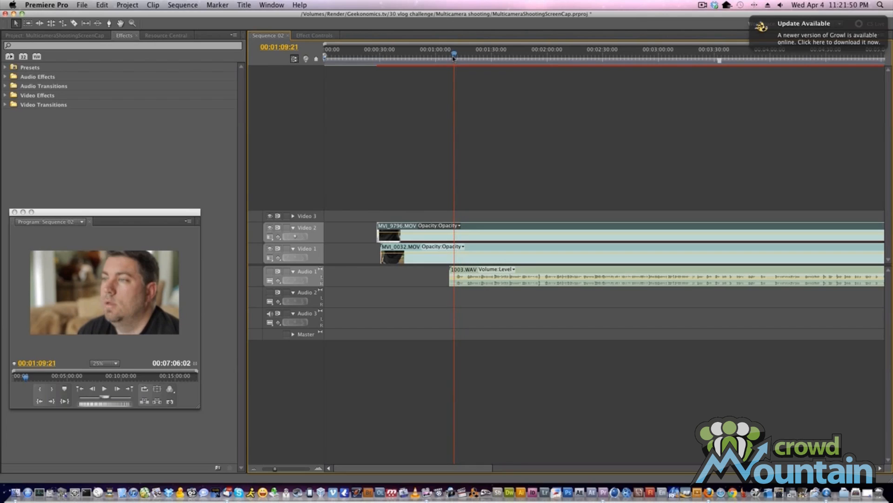
{"action": "left_click", "coordinate": [269, 272]}
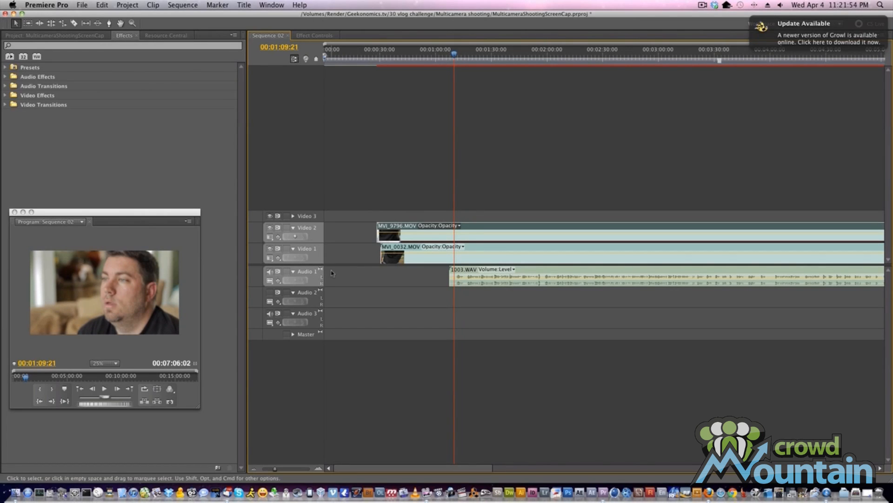
Cut both video clips and 1003.WAV at 00:01:09:21 and delete the pieces before the cut
{"action": "key", "text": "super+shift+k"}
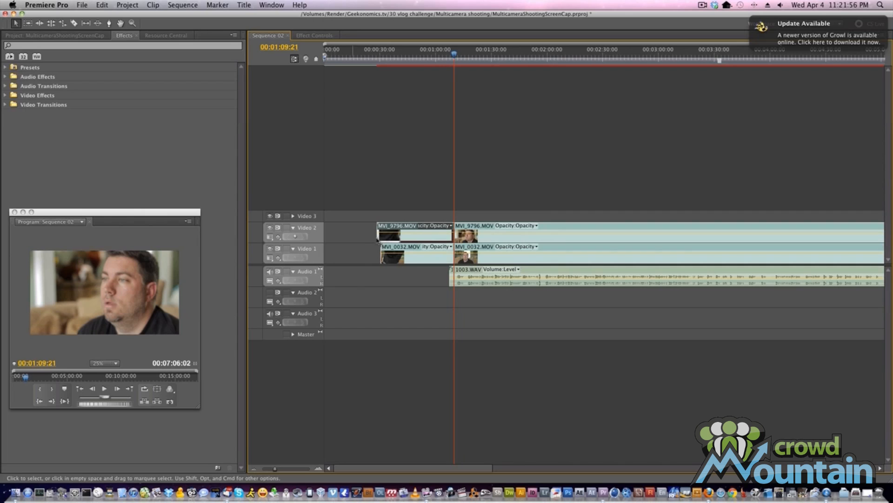
{"action": "left_click_drag", "start_coordinate": [397, 205], "coordinate": [452, 300]}
{"action": "key", "text": "Delete"}
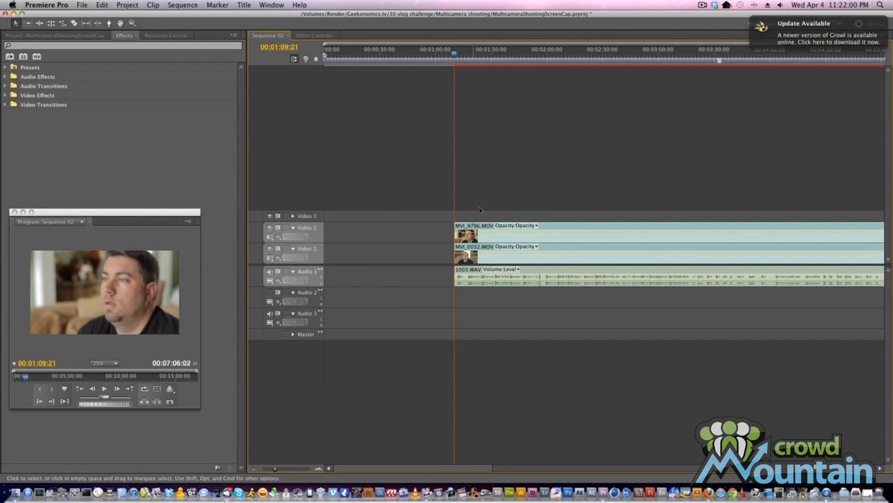
Move both video clips and 1003.WAV together about 49 seconds earlier in the sequence
{"action": "left_click_drag", "start_coordinate": [490, 189], "coordinate": [550, 285]}
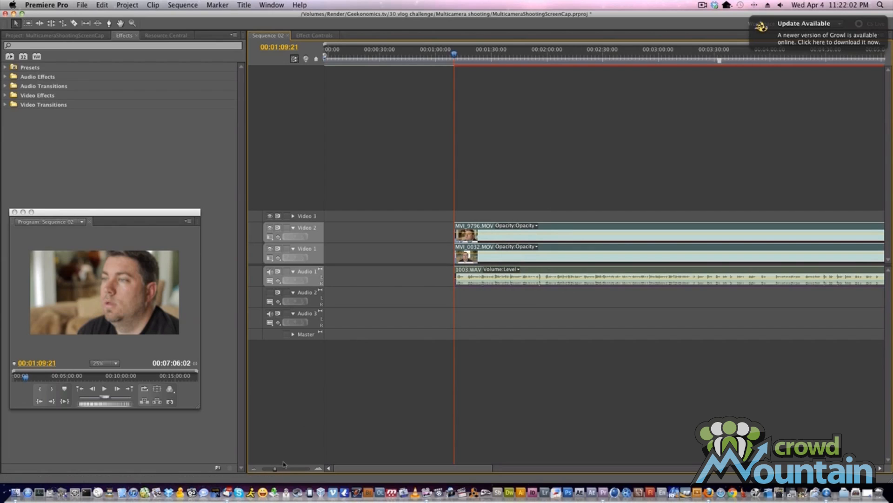
{"action": "left_click_drag", "start_coordinate": [275, 468], "coordinate": [262, 468]}
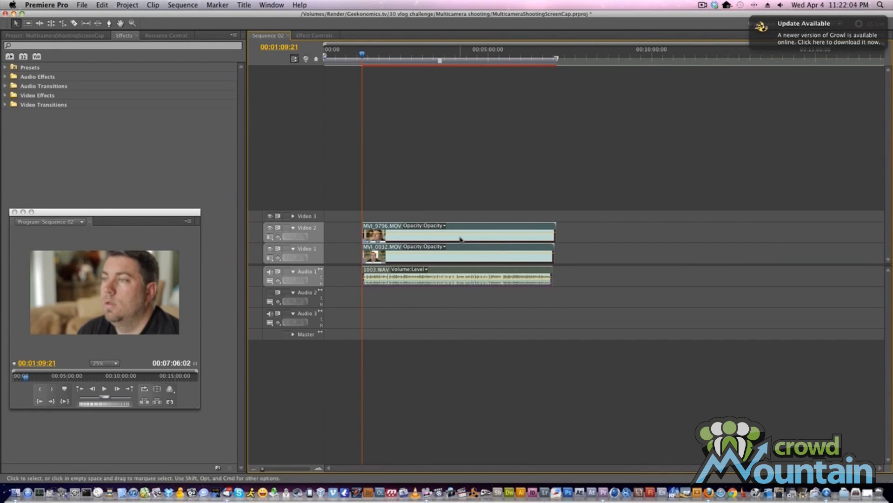
{"action": "left_click_drag", "start_coordinate": [460, 239], "coordinate": [435, 240]}
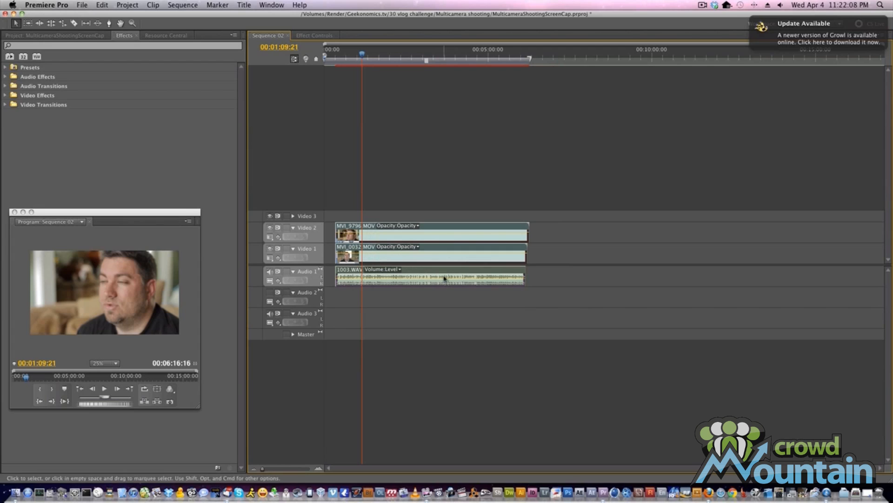
Cut both video clips and 1003.WAV at 00:06:07:01 and delete everything after the cut
{"action": "left_click", "coordinate": [522, 53]}
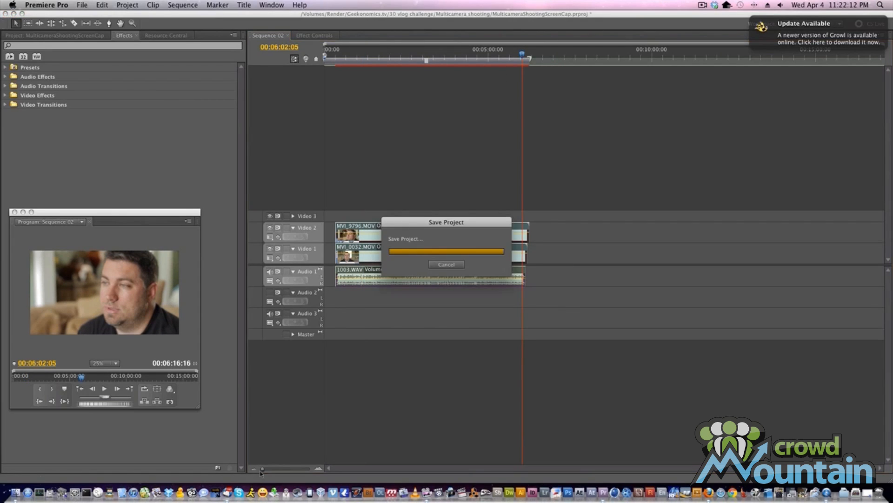
{"action": "left_click_drag", "start_coordinate": [262, 469], "coordinate": [283, 471]}
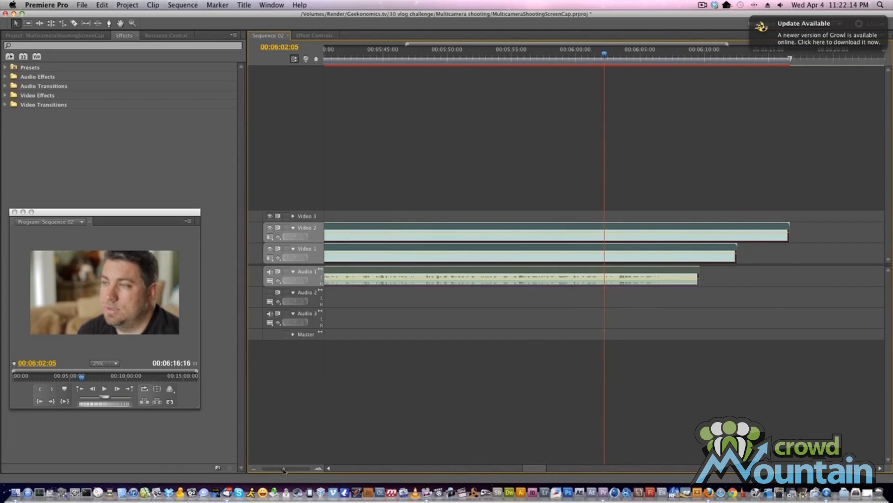
{"action": "left_click", "coordinate": [658, 54]}
{"action": "left_click_drag", "start_coordinate": [658, 54], "coordinate": [666, 55]}
{"action": "key", "text": "super+k"}
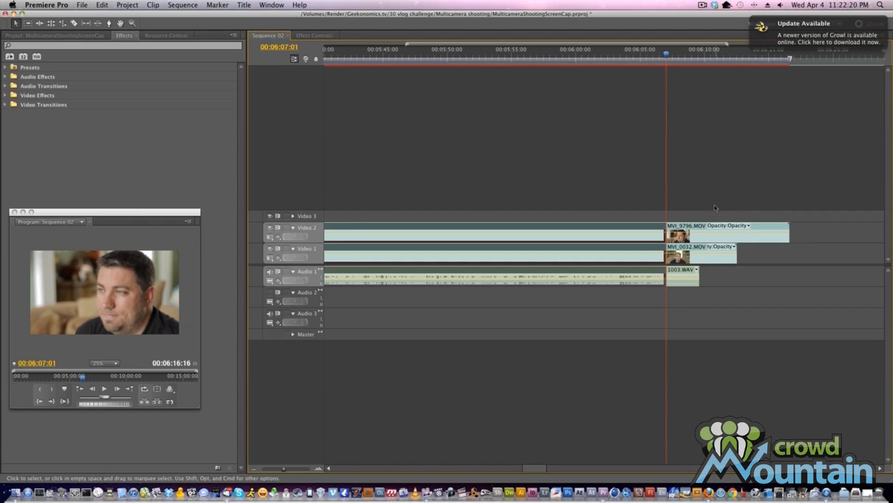
{"action": "left_click_drag", "start_coordinate": [715, 208], "coordinate": [673, 299]}
{"action": "key", "text": "Delete"}
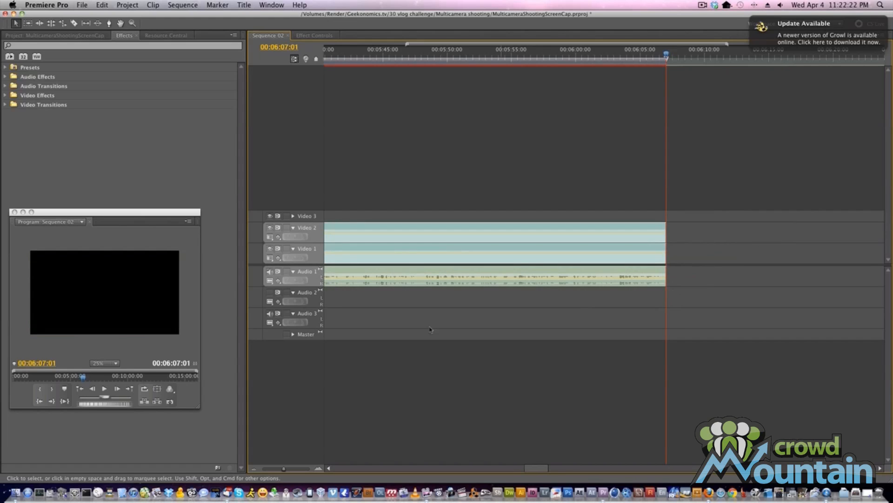
Move both video clips and 1003.WAV together about 38 seconds later, so they start just before 00:01:00:00
{"action": "left_click_drag", "start_coordinate": [284, 470], "coordinate": [265, 469]}
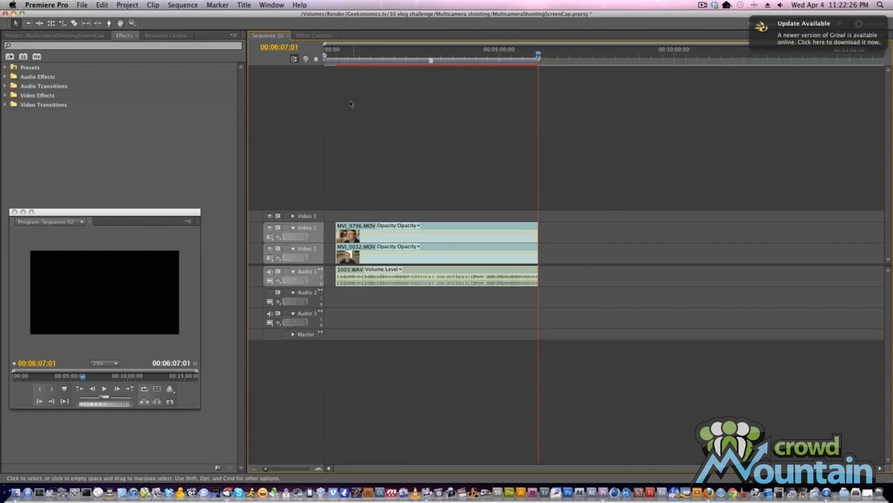
{"action": "left_click_drag", "start_coordinate": [353, 57], "coordinate": [339, 65]}
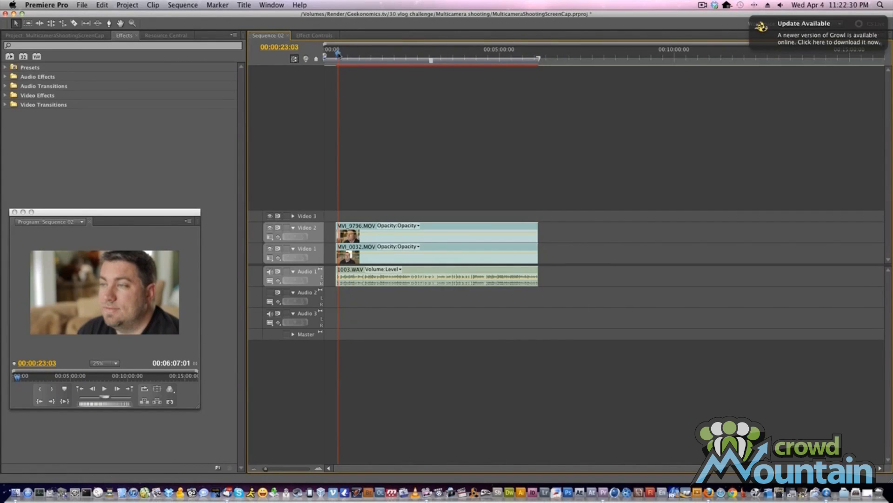
{"action": "left_click", "coordinate": [337, 55]}
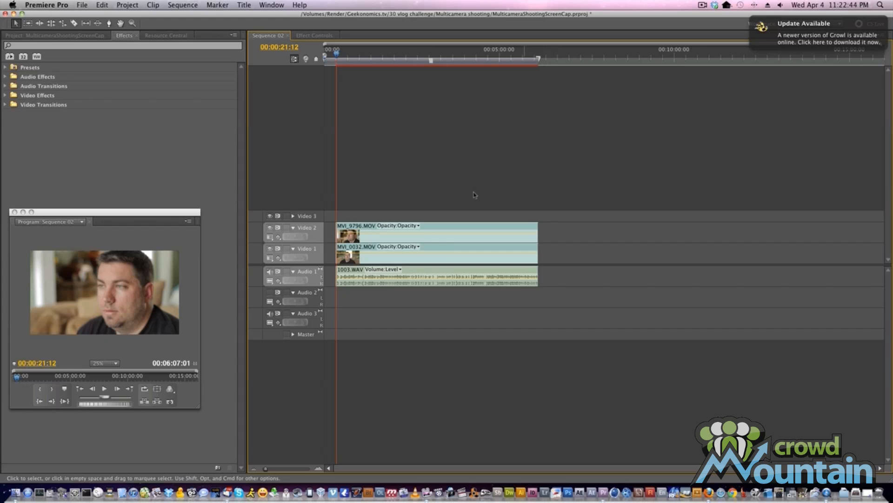
{"action": "left_click_drag", "start_coordinate": [379, 157], "coordinate": [446, 275]}
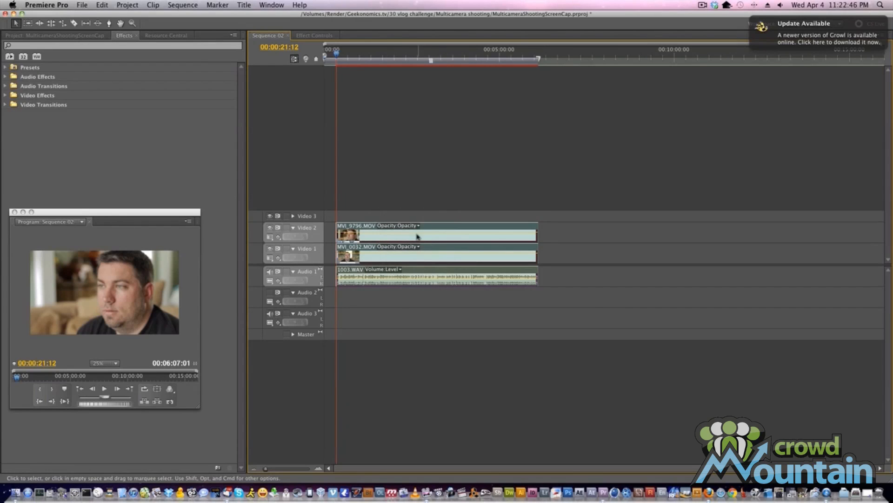
{"action": "left_click_drag", "start_coordinate": [418, 238], "coordinate": [438, 239]}
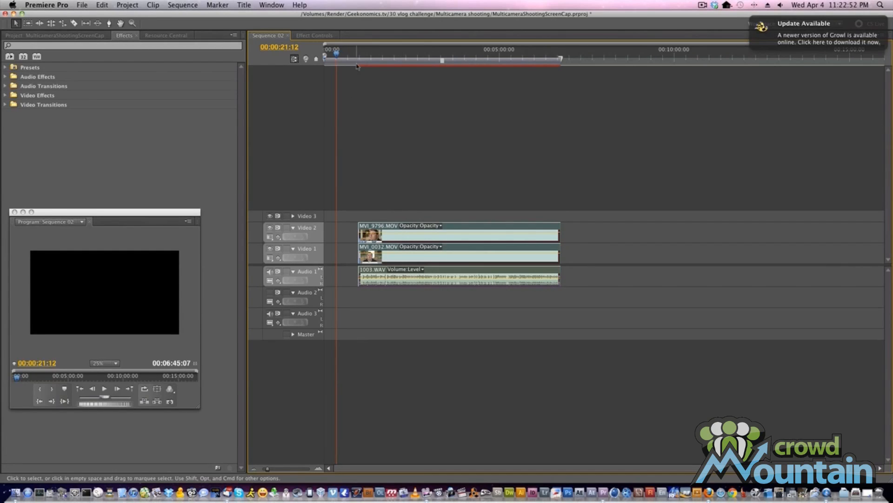
Play the sequence from the start of the clips to check where the usable speech begins
{"action": "left_click_drag", "start_coordinate": [355, 58], "coordinate": [358, 58]}
{"action": "key", "text": "space"}
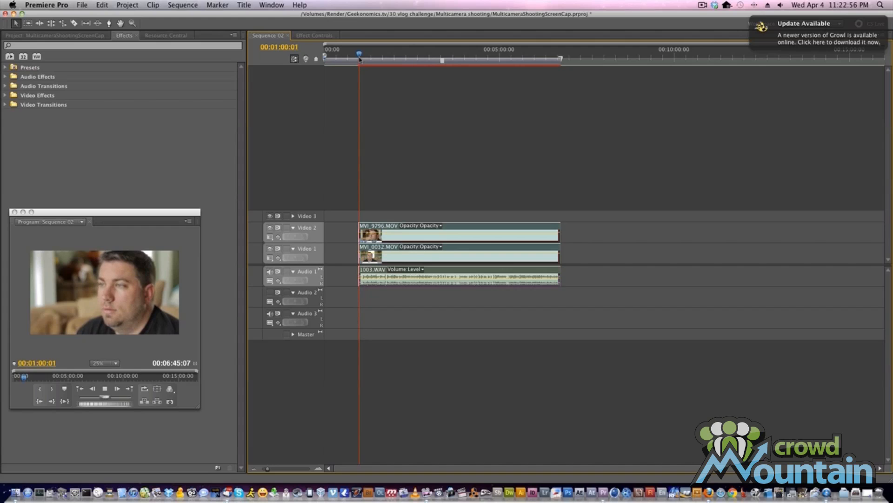
{"action": "key", "text": "space"}
{"action": "key", "text": "space"}
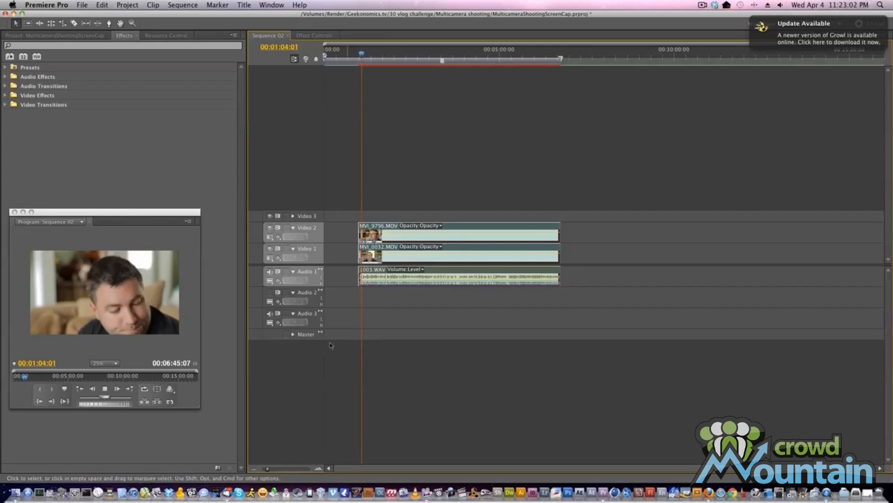
{"action": "left_click_drag", "start_coordinate": [266, 470], "coordinate": [279, 469]}
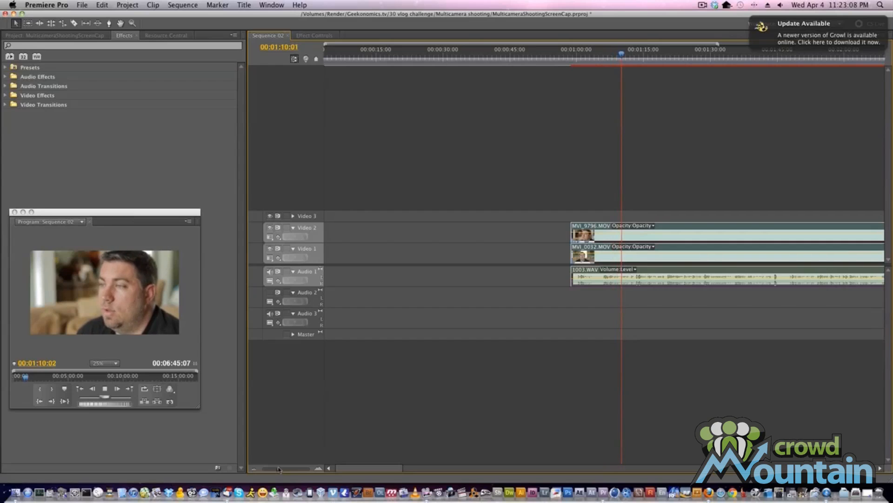
{"action": "scroll", "coordinate": [436, 181], "scroll_direction": "right", "scroll_amount": 10}
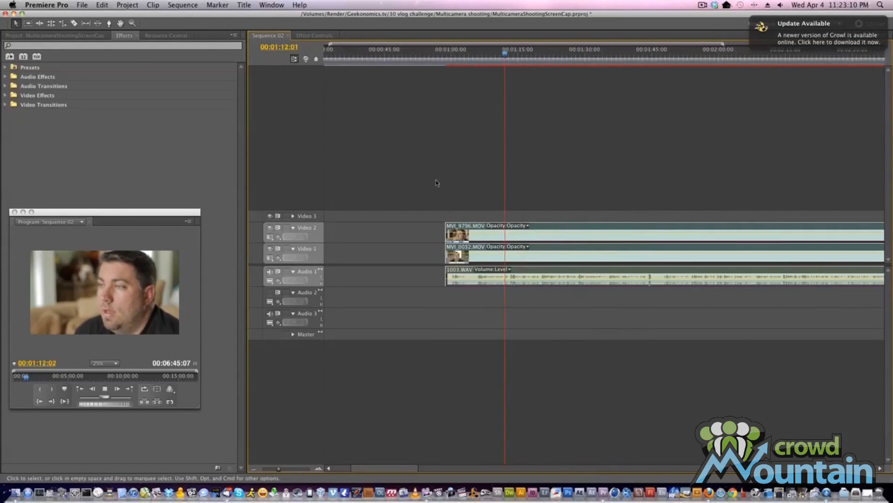
{"action": "key", "text": "space"}
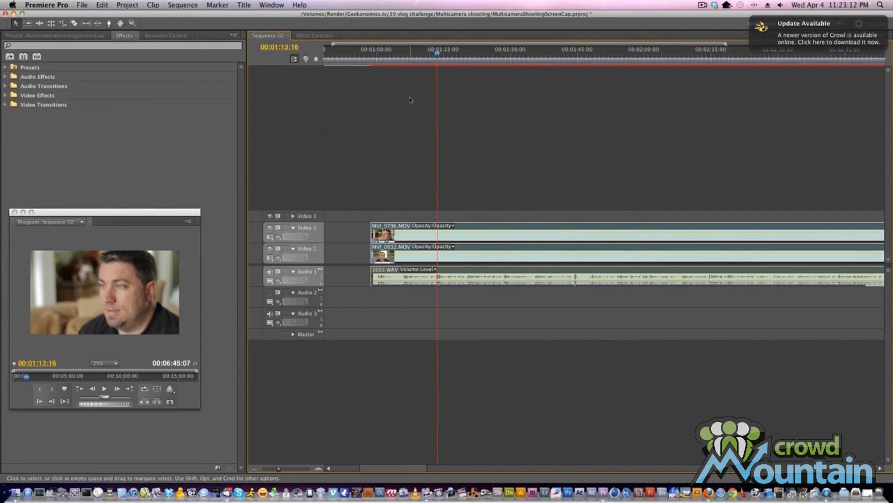
Cut both video clips and 1003.WAV at 00:01:05:15 and delete the short pieces before the cut
{"action": "left_click", "coordinate": [413, 59]}
{"action": "left_click_drag", "start_coordinate": [413, 58], "coordinate": [402, 61]}
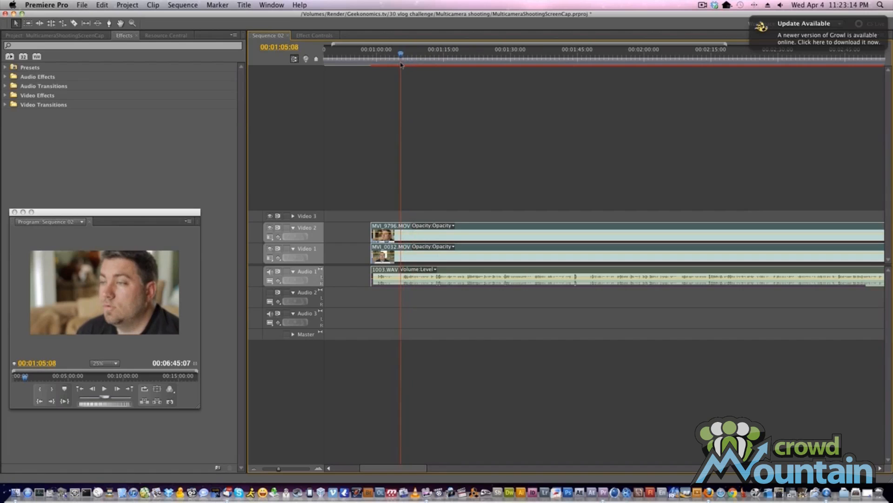
{"action": "key", "text": "super+k"}
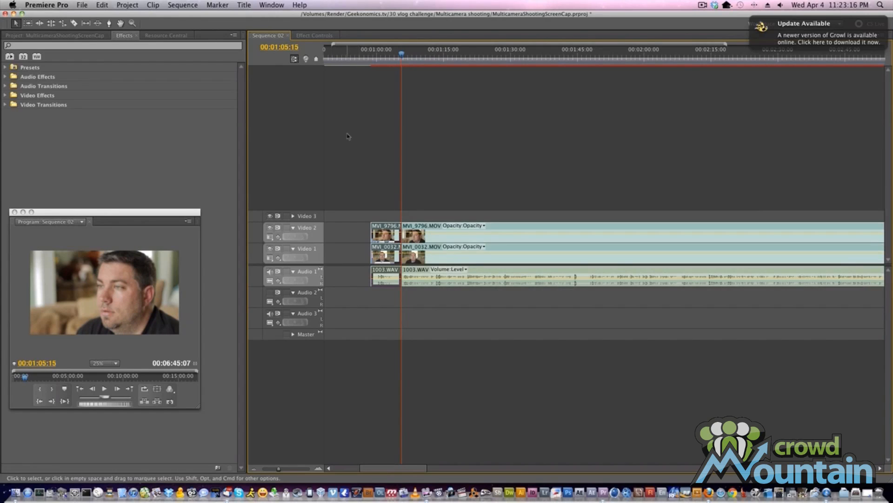
{"action": "left_click_drag", "start_coordinate": [357, 204], "coordinate": [386, 297]}
{"action": "key", "text": "Delete"}
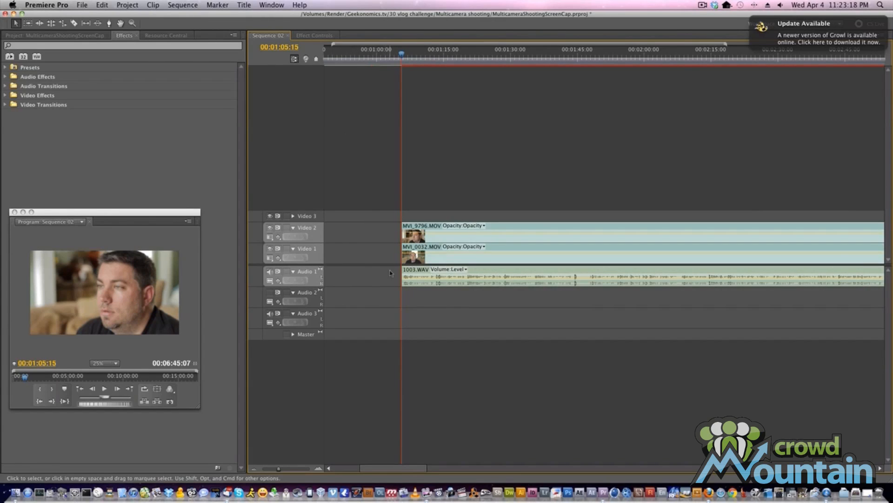
Play on to find the start of the unwanted passage and cut both video clips and 1003.WAV at 00:01:11:11
{"action": "key", "text": "space"}
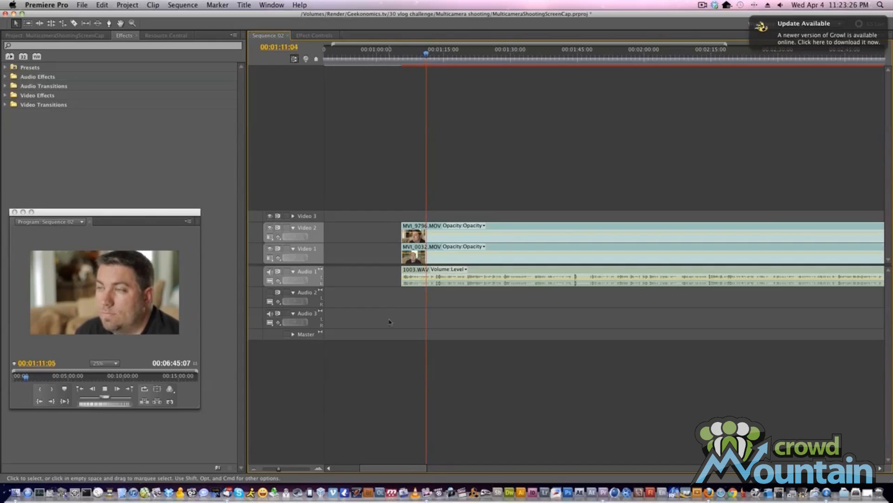
{"action": "key", "text": "space"}
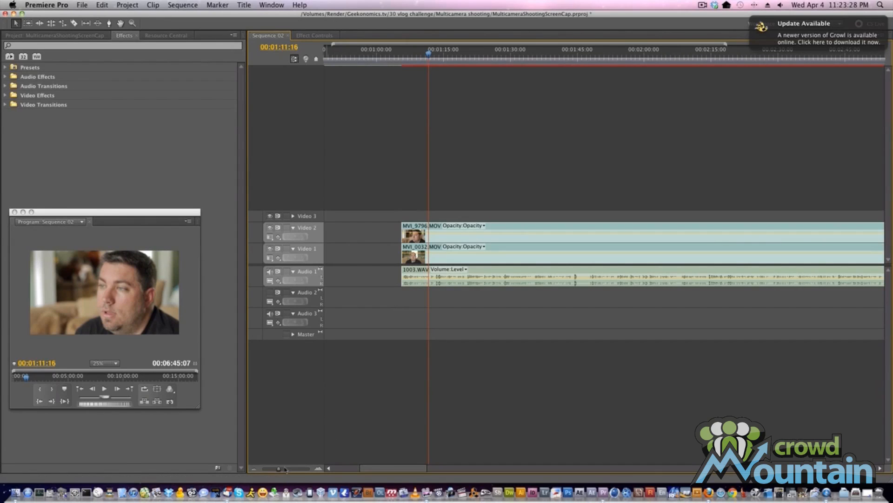
{"action": "left_click_drag", "start_coordinate": [278, 472], "coordinate": [296, 470]}
{"action": "key", "text": "Left"}
{"action": "key", "text": "Left"}
{"action": "key", "text": "Left"}
{"action": "key", "text": "Left"}
{"action": "key", "text": "Left"}
{"action": "key", "text": "Left"}
{"action": "key", "text": "Left"}
{"action": "key", "text": "Left"}
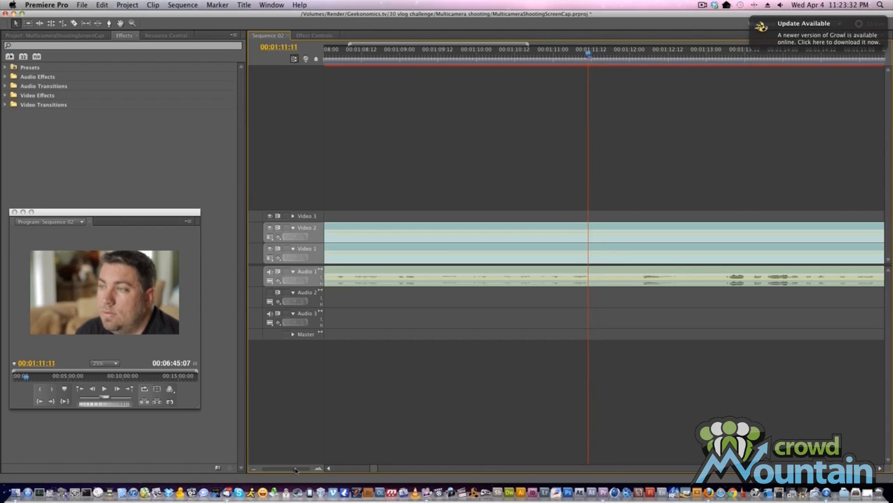
{"action": "key", "text": "Right"}
{"action": "key", "text": "Right"}
{"action": "key", "text": "Right"}
{"action": "key", "text": "Right"}
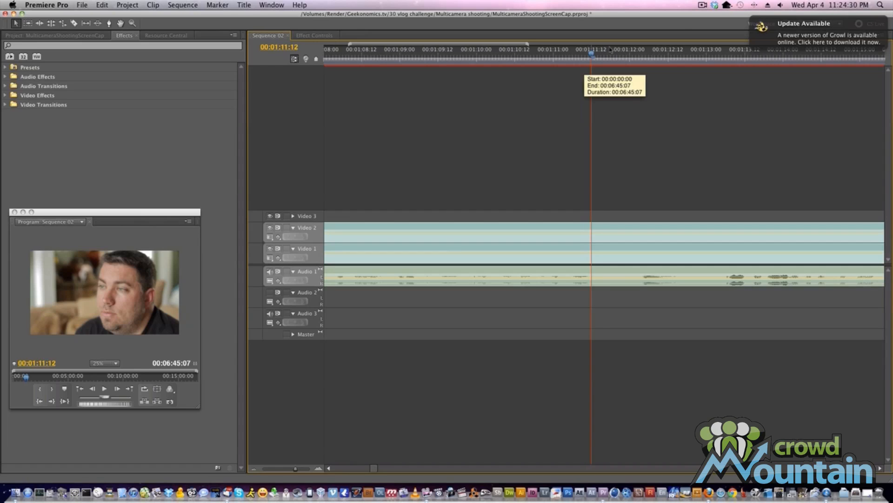
{"action": "left_click_drag", "start_coordinate": [592, 54], "coordinate": [588, 56]}
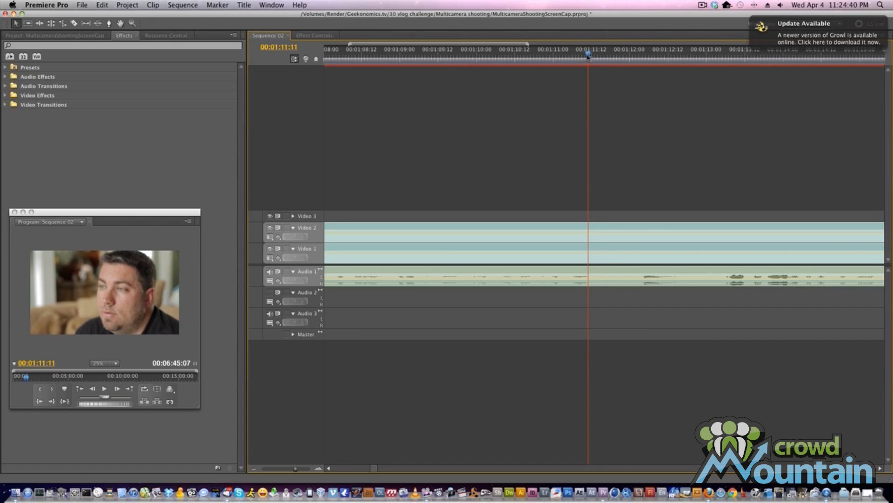
{"action": "key", "text": "super+k"}
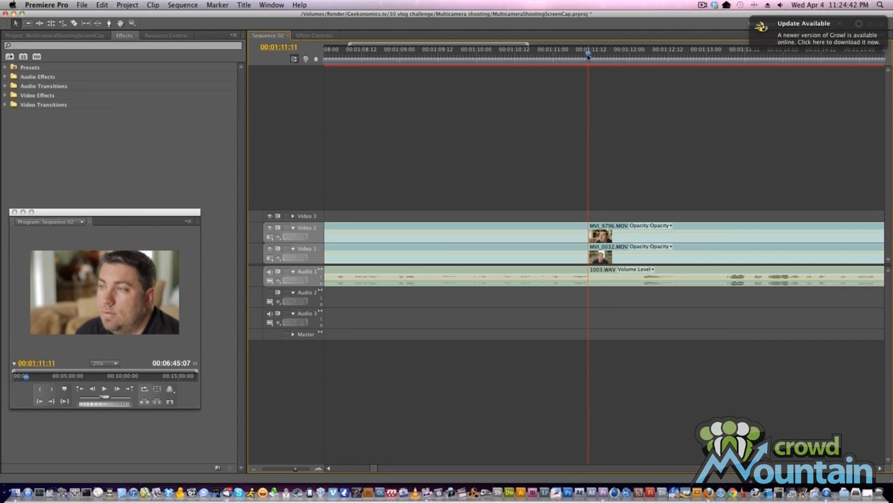
Cut all three clips again at 00:01:13:04 and delete the section between the two cuts
{"action": "key", "text": "space"}
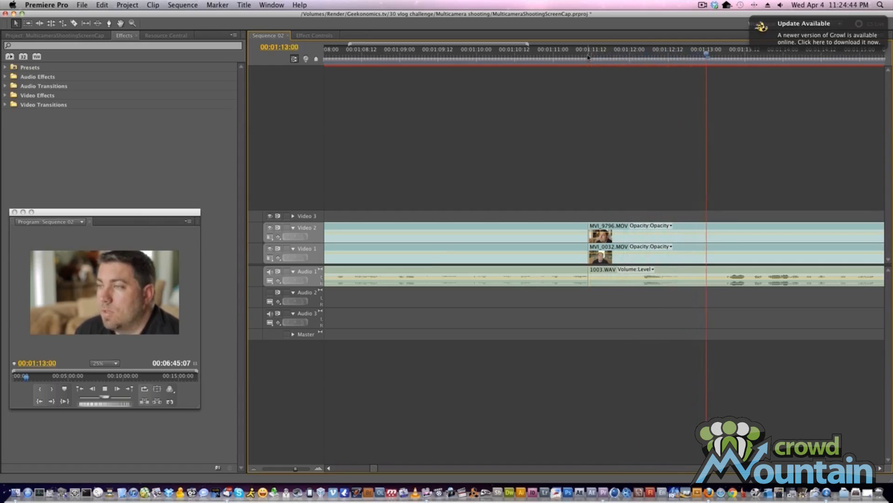
{"action": "key", "text": "space"}
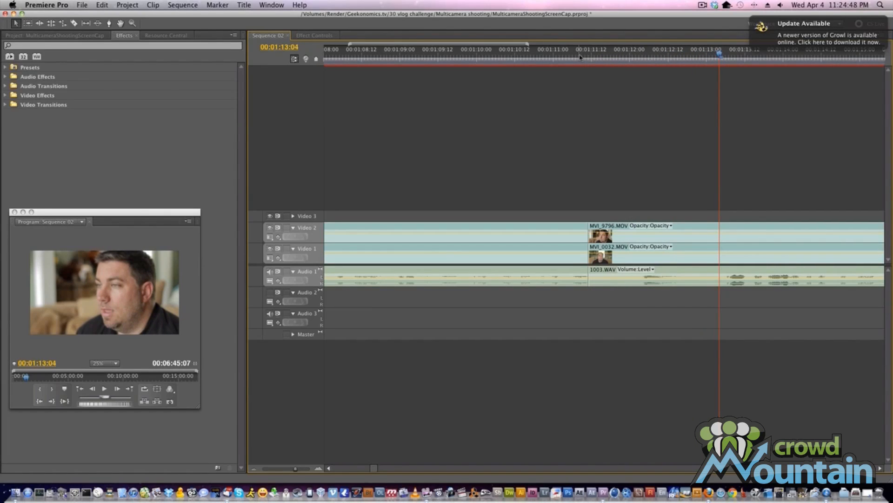
{"action": "key", "text": "super+k"}
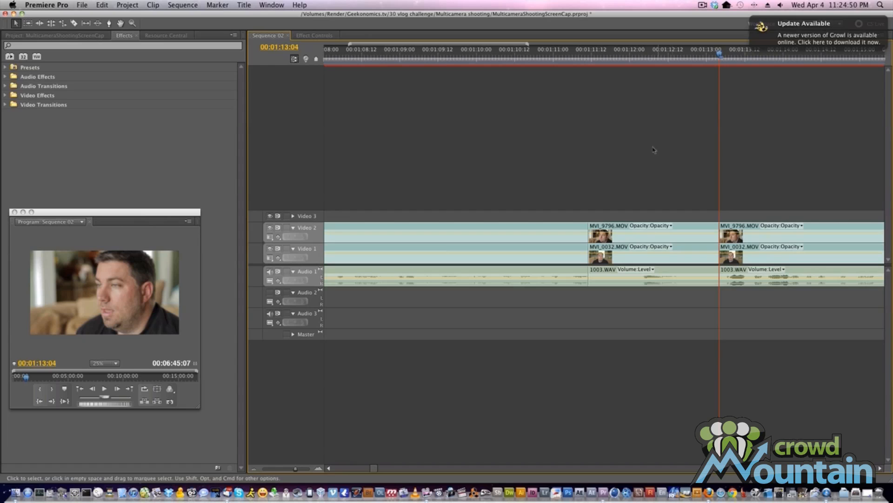
{"action": "left_click_drag", "start_coordinate": [643, 140], "coordinate": [639, 338]}
{"action": "key", "text": "Delete"}
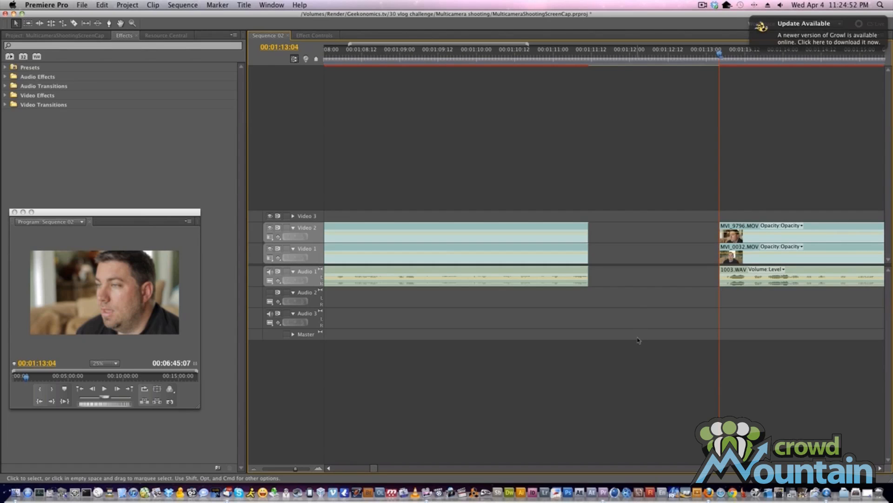
Ripple delete the gap left by the removed section and place the playhead at 00:01:10:12, ahead of the edit
{"action": "left_click", "coordinate": [618, 257]}
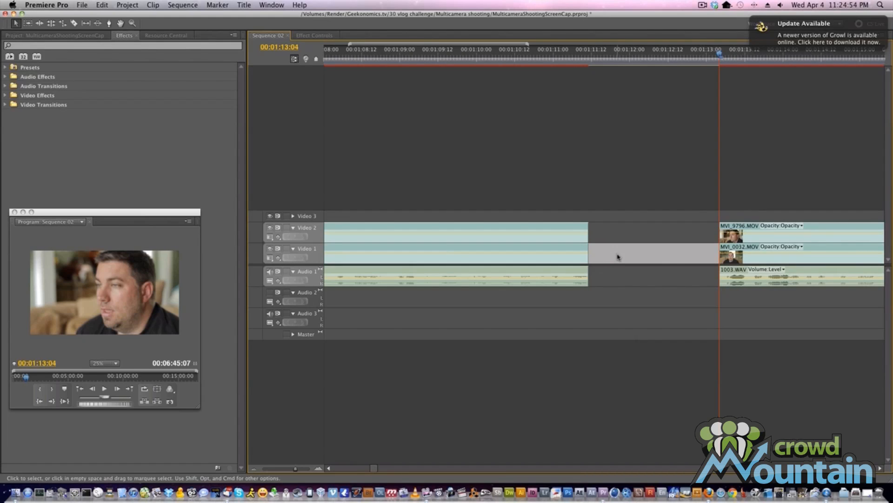
{"action": "right_click", "coordinate": [618, 257]}
{"action": "left_click", "coordinate": [628, 260]}
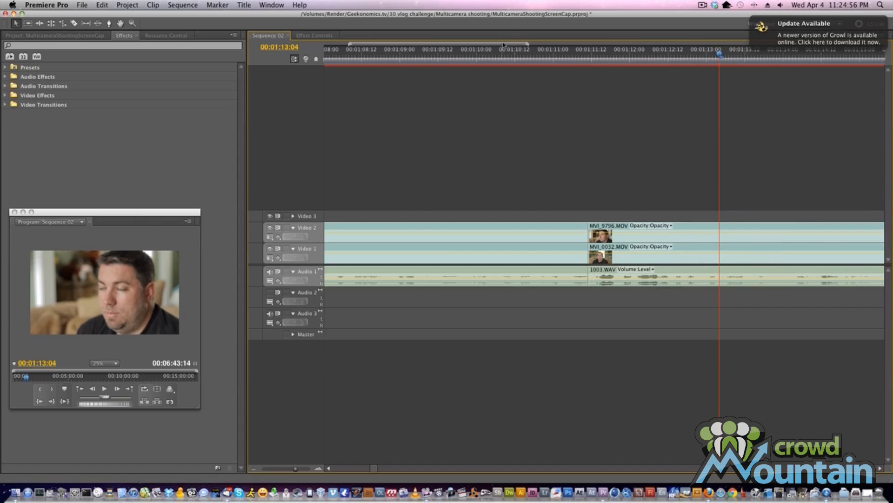
{"action": "left_click", "coordinate": [515, 55]}
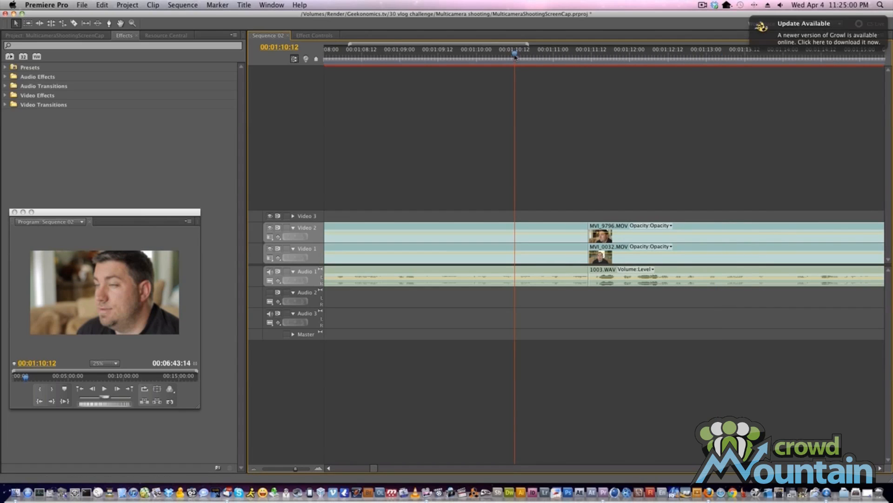
Play the sequence from 00:01:10:02 and replay it from shortly before that point to check the edit at 00:01:11:11
{"action": "left_click", "coordinate": [487, 53]}
{"action": "left_click", "coordinate": [484, 52]}
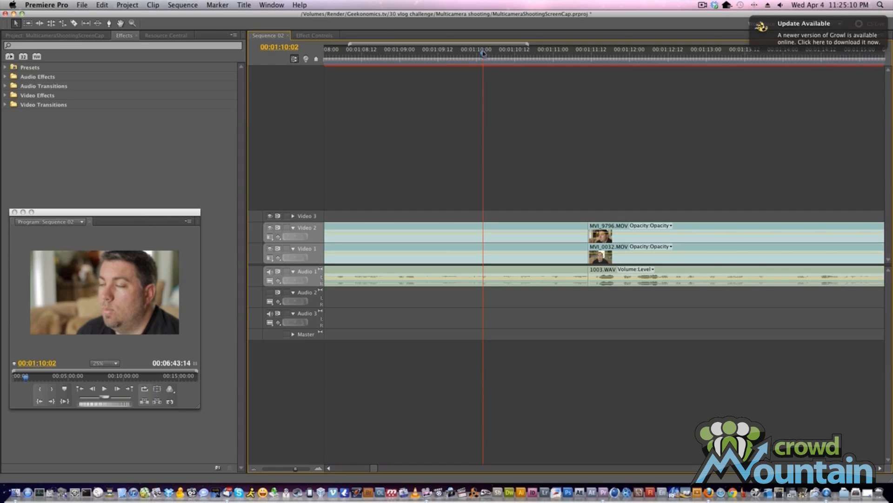
{"action": "key", "text": "space"}
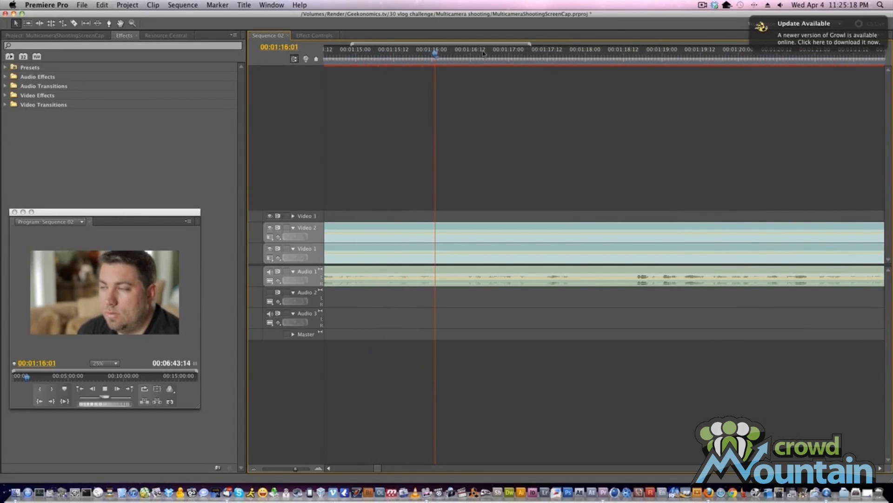
{"action": "key", "text": "space"}
{"action": "scroll", "coordinate": [483, 53], "scroll_direction": "up", "scroll_amount": 5}
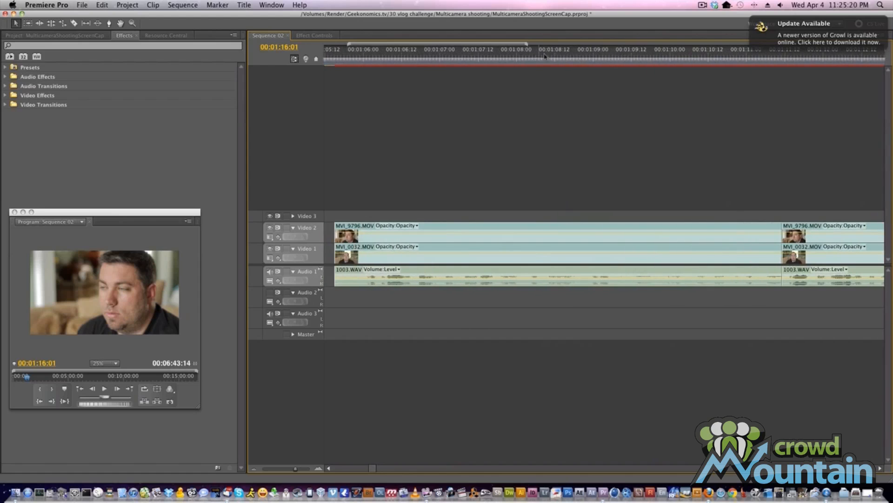
{"action": "left_click", "coordinate": [650, 58]}
{"action": "key", "text": "space"}
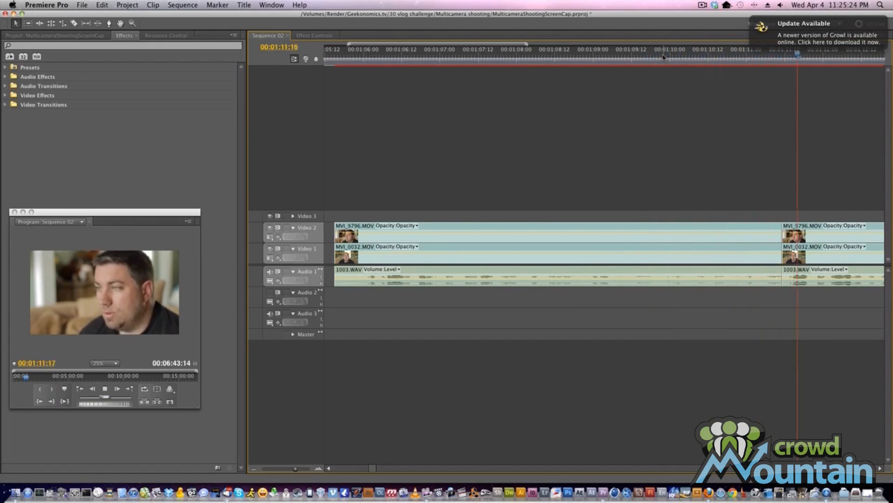
{"action": "key", "text": "space"}
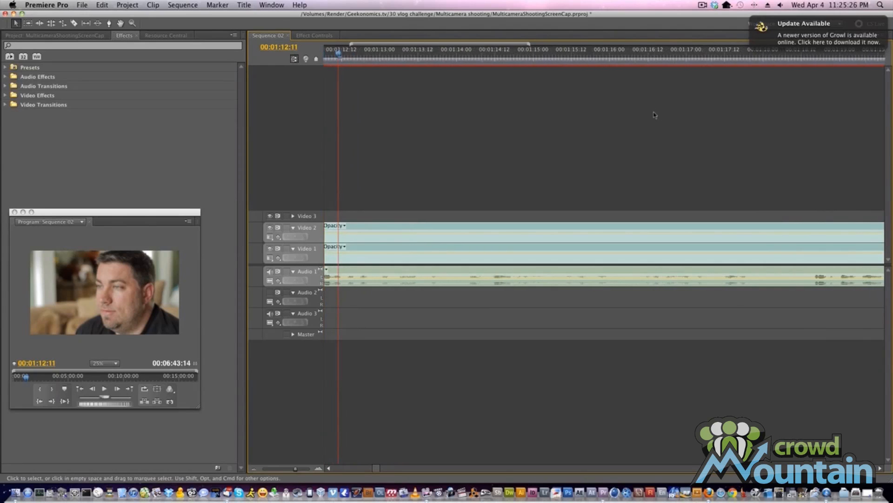
Undo the ripple delete, the removal of the section and the cut at its end
{"action": "scroll", "coordinate": [654, 115], "scroll_direction": "right", "scroll_amount": 1}
{"action": "scroll", "coordinate": [654, 115], "scroll_direction": "left", "scroll_amount": 8}
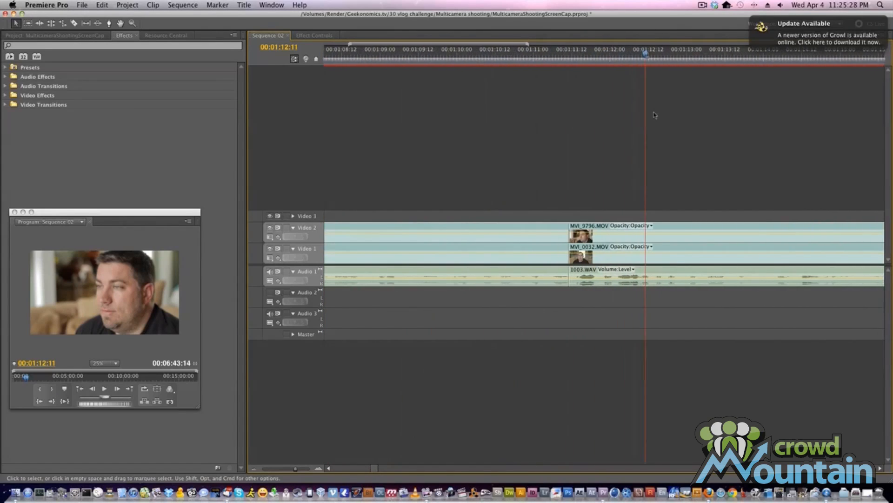
{"action": "scroll", "coordinate": [654, 115], "scroll_direction": "left", "scroll_amount": 1}
{"action": "key", "text": "super+z"}
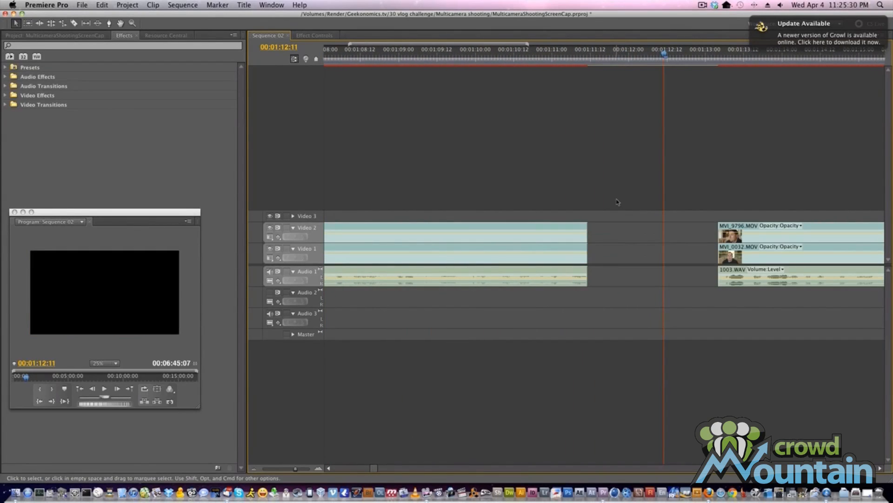
{"action": "key", "text": "super+z"}
{"action": "key", "text": "super+z"}
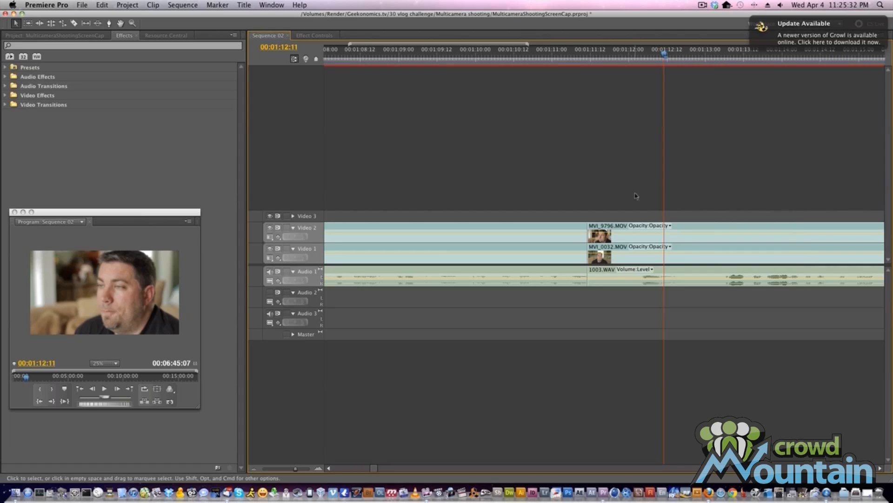
Try cutting both video clips and 1003.WAV at 00:01:13:01 and deleting the section after the previous cut
{"action": "left_click_drag", "start_coordinate": [664, 54], "coordinate": [710, 60]}
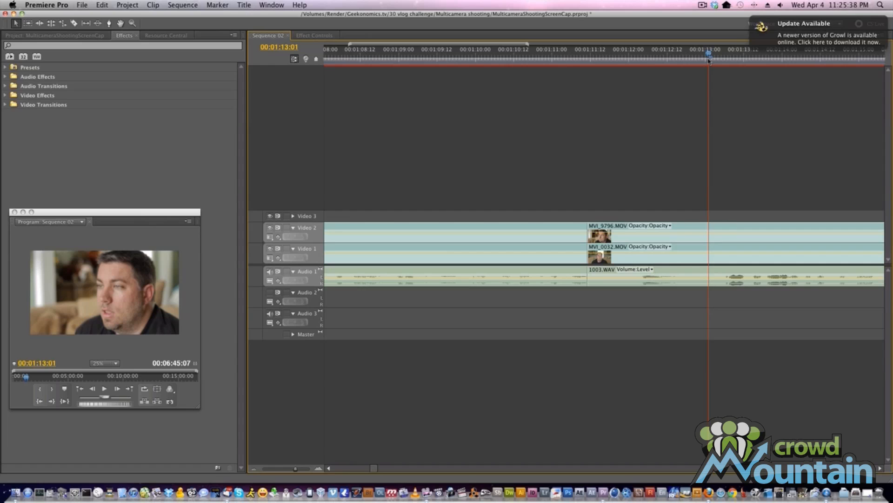
{"action": "key", "text": "super+k"}
{"action": "left_click_drag", "start_coordinate": [647, 205], "coordinate": [646, 327]}
{"action": "key", "text": "Delete"}
{"action": "key", "text": "space"}
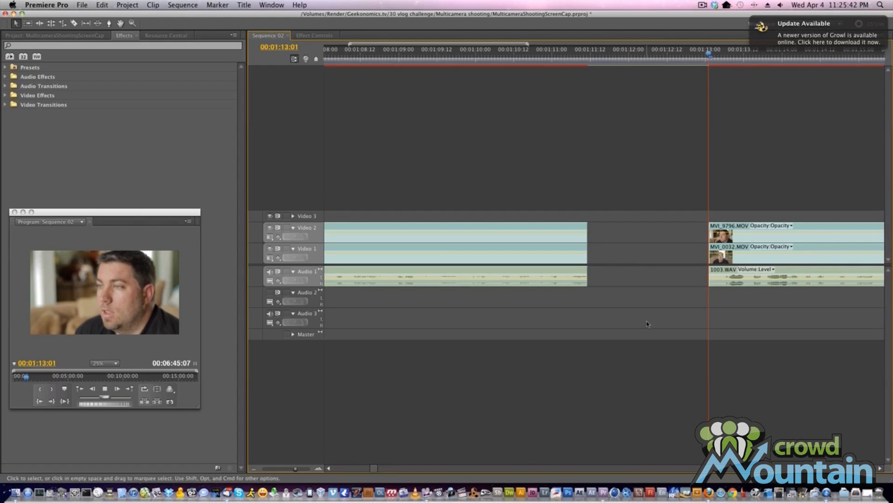
{"action": "key", "text": "space"}
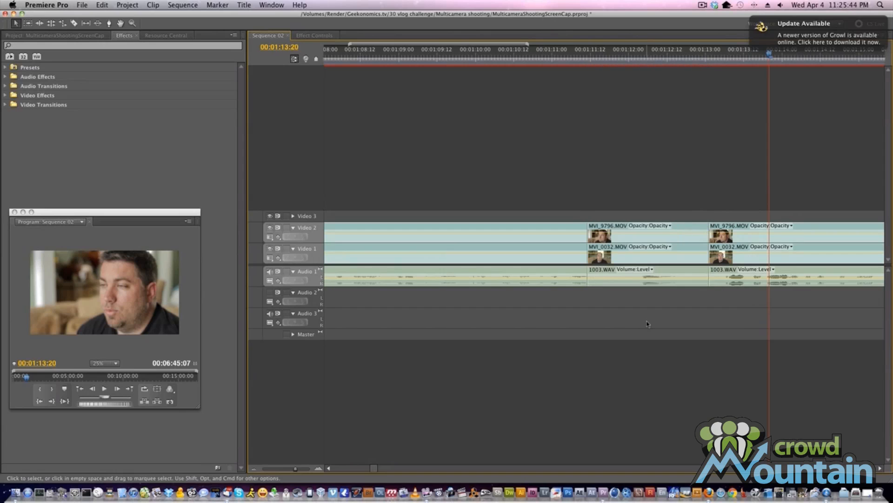
{"action": "key", "text": "super+z"}
{"action": "key", "text": "super+z"}
Cut both video clips and 1003.WAV at 00:01:12:22 and delete the section between this cut and the previous one
{"action": "left_click", "coordinate": [674, 56]}
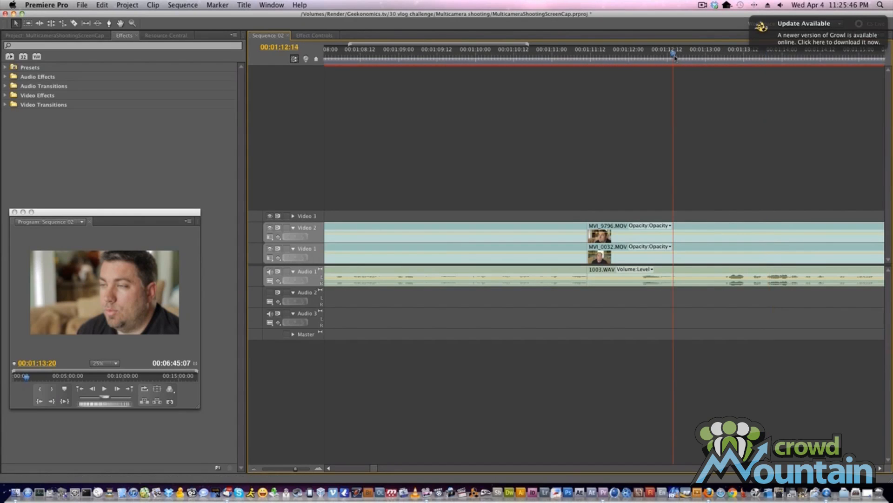
{"action": "key", "text": "space"}
{"action": "key", "text": "space"}
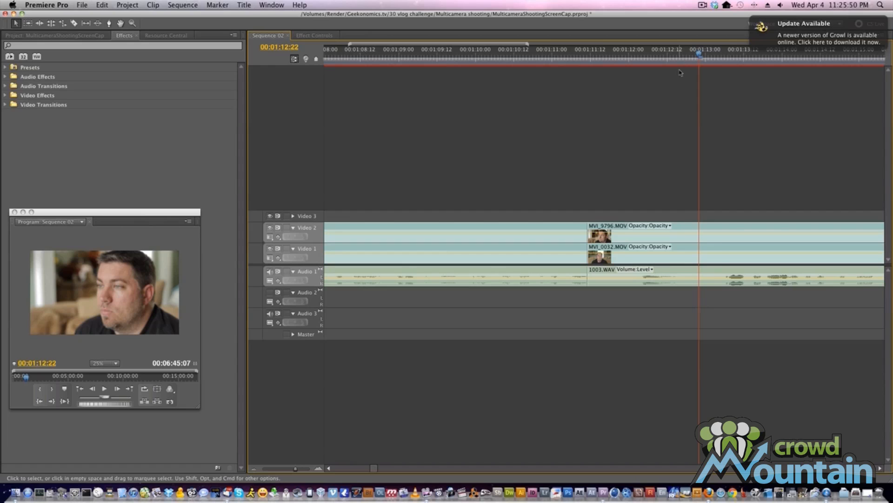
{"action": "key", "text": "super+k"}
{"action": "left_click_drag", "start_coordinate": [660, 197], "coordinate": [625, 294]}
{"action": "key", "text": "Delete"}
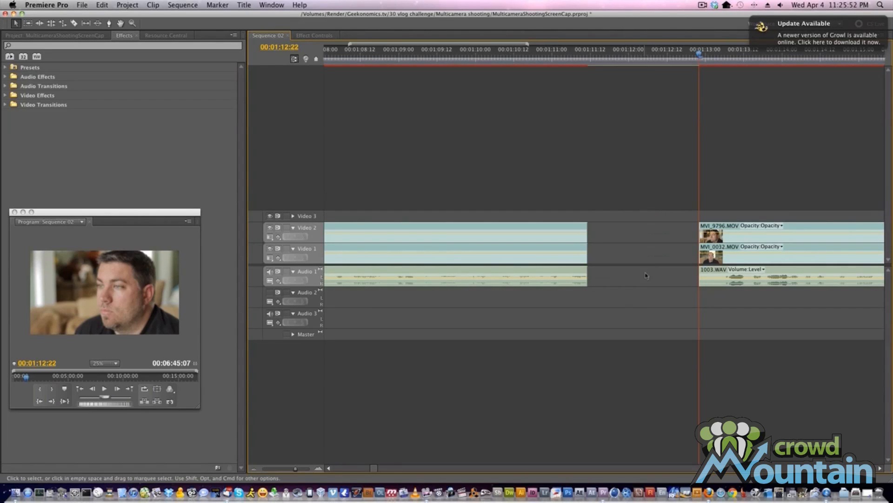
Ripple delete the gap left by the removed section and play back across the edit
{"action": "key", "text": "space"}
{"action": "key", "text": "space"}
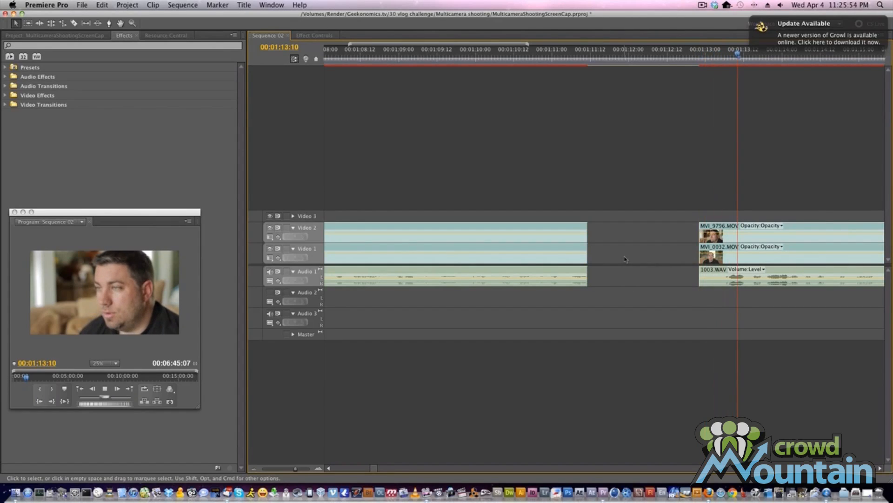
{"action": "right_click", "coordinate": [625, 259]}
{"action": "left_click", "coordinate": [639, 266]}
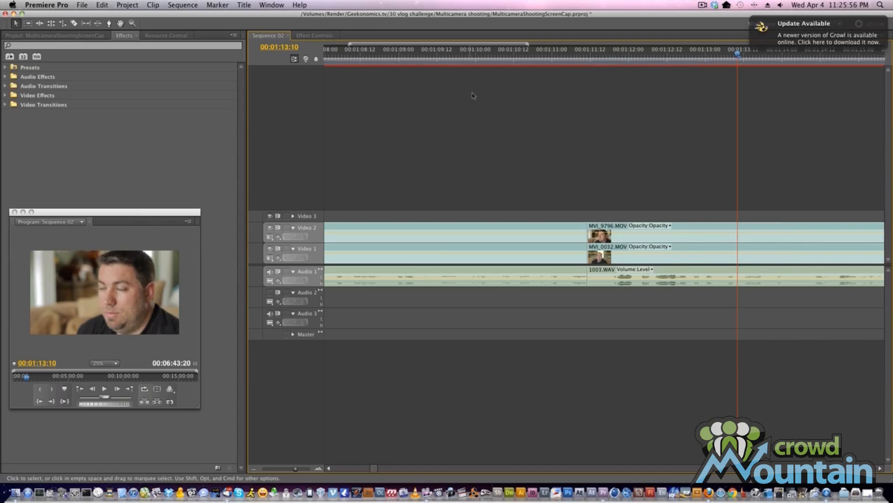
{"action": "left_click", "coordinate": [491, 52]}
{"action": "key", "text": "space"}
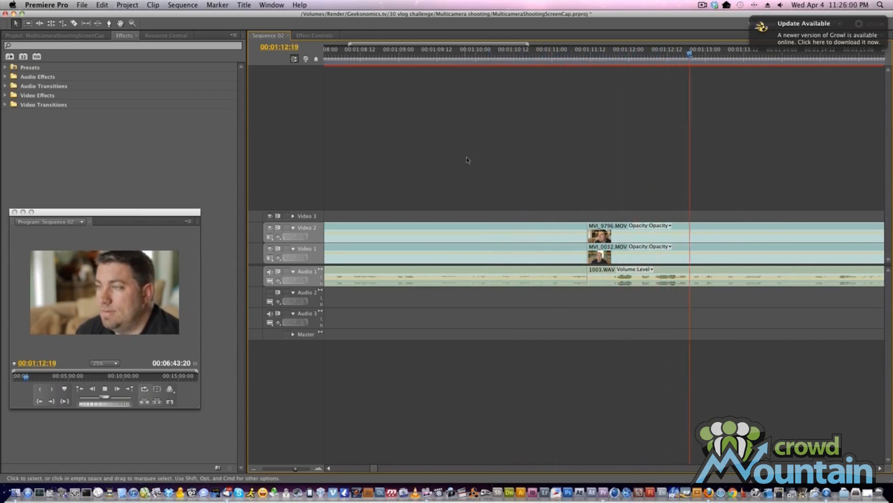
{"action": "key", "text": "space"}
Delete the short first piece of MVI_9796.MOV on Video 2, ahead of the edit, keeping MVI_0032.MOV below it
{"action": "key", "text": "minus"}
{"action": "key", "text": "minus"}
{"action": "key", "text": "minus"}
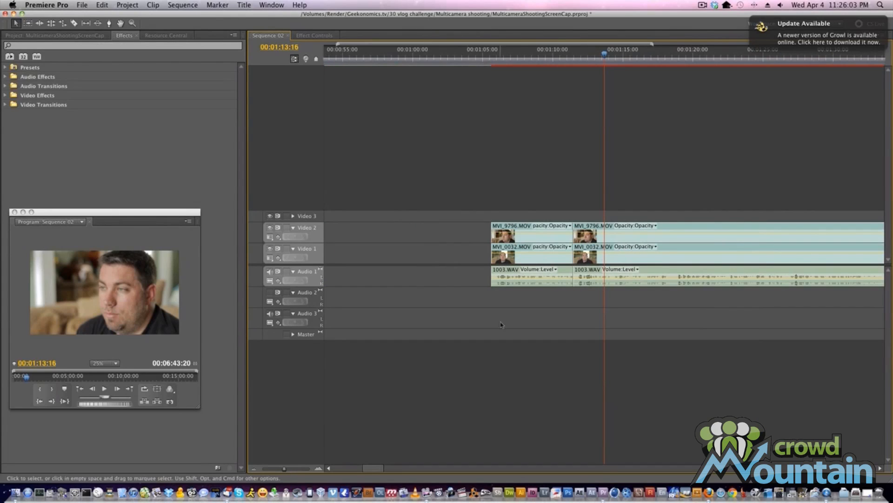
{"action": "left_click", "coordinate": [537, 240]}
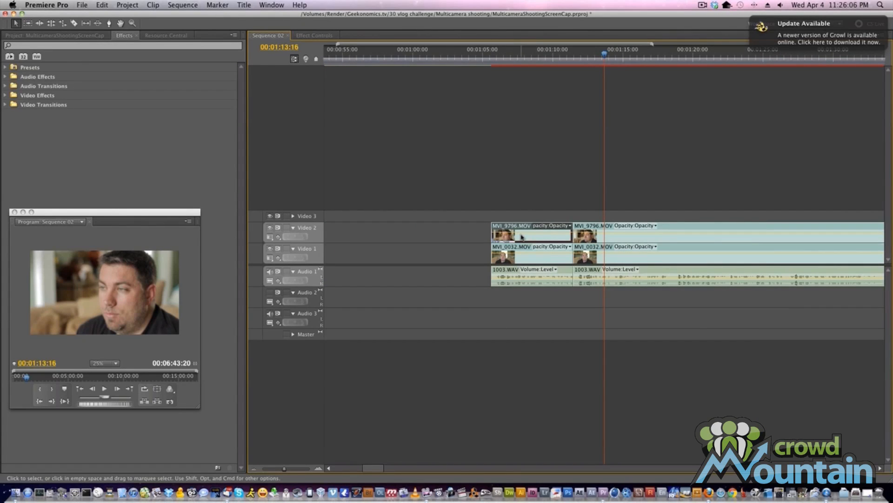
{"action": "key", "text": "Delete"}
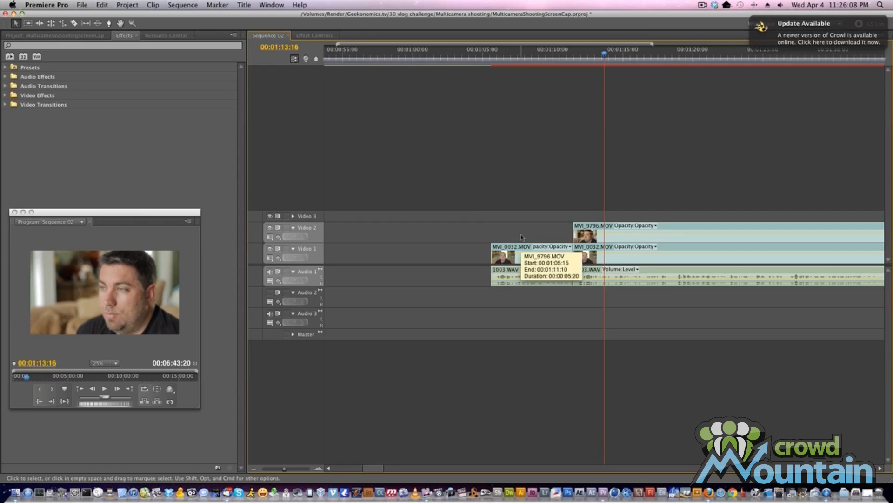
Play from 00:01:10:10 and again from slightly earlier to check the switch from MVI_0032.MOV to MVI_9796.MOV
{"action": "left_click", "coordinate": [521, 55]}
{"action": "left_click_drag", "start_coordinate": [521, 55], "coordinate": [560, 63]}
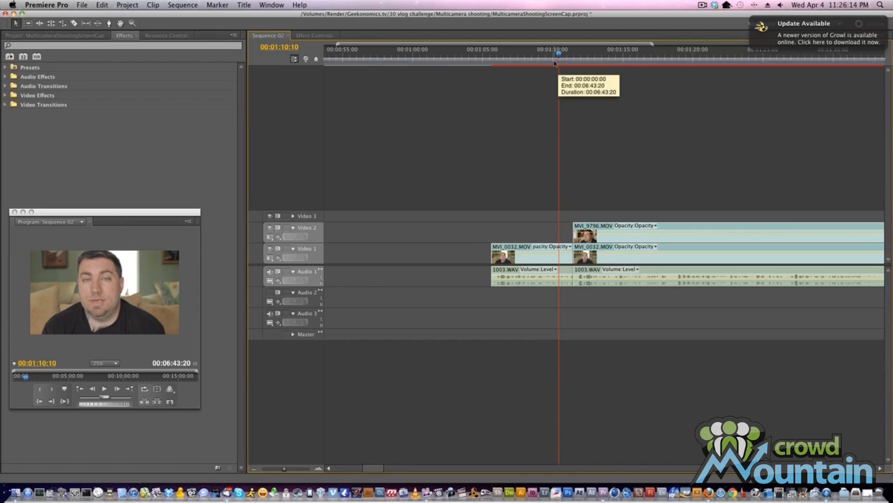
{"action": "key", "text": "space"}
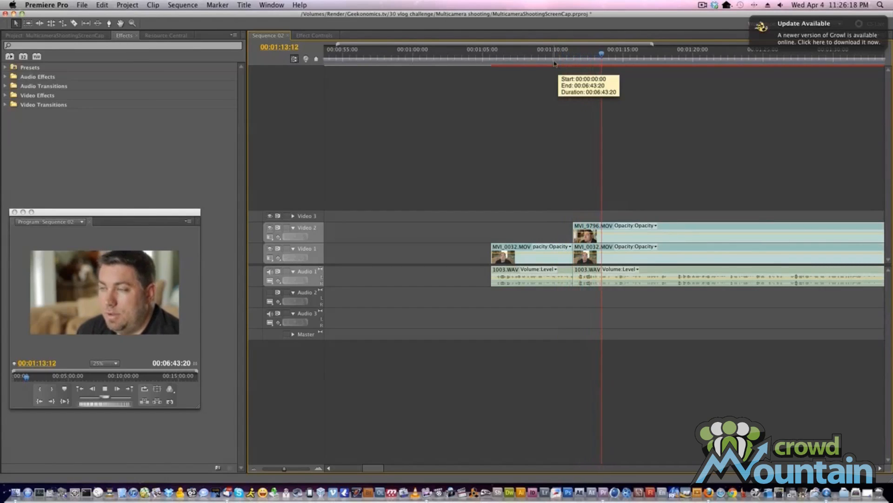
{"action": "left_click_drag", "start_coordinate": [552, 58], "coordinate": [542, 58]}
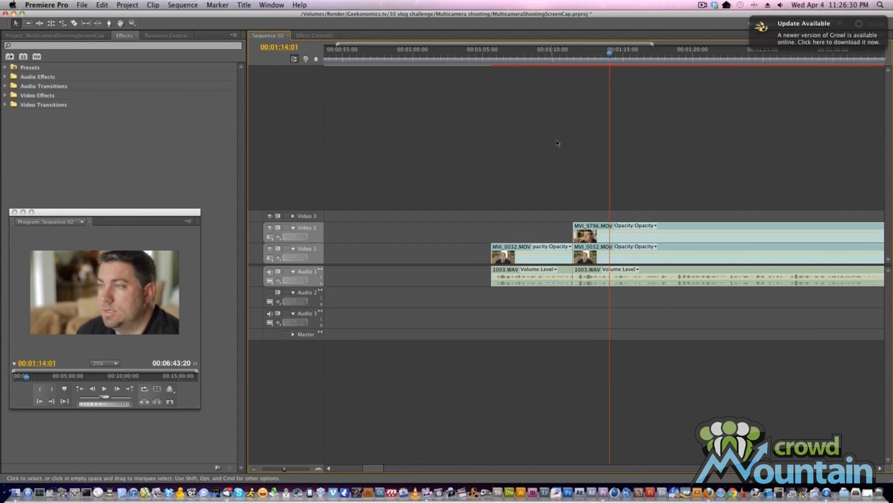
{"action": "left_click_drag", "start_coordinate": [283, 471], "coordinate": [281, 472]}
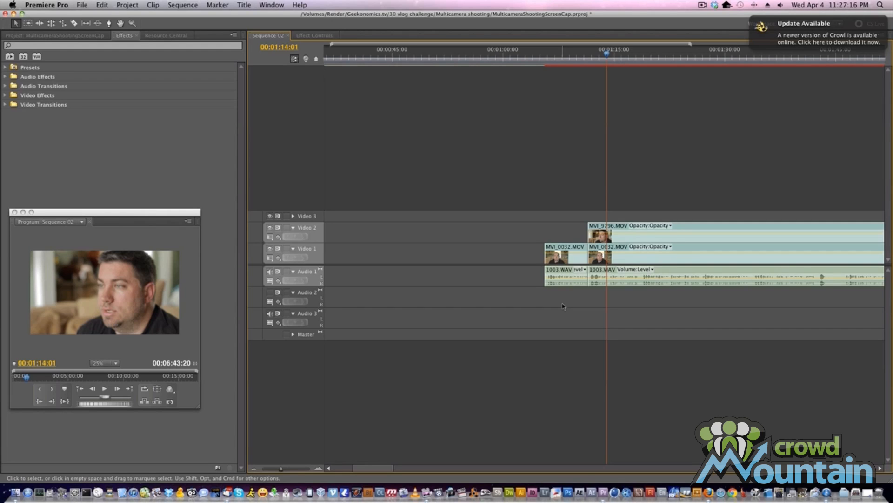
{"action": "scroll", "coordinate": [563, 306], "scroll_direction": "right", "scroll_amount": 4}
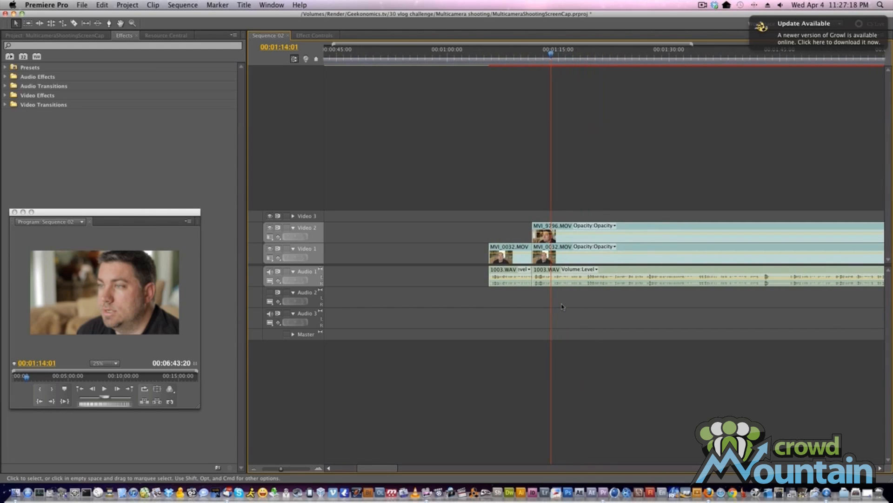
{"action": "scroll", "coordinate": [563, 305], "scroll_direction": "right", "scroll_amount": 2}
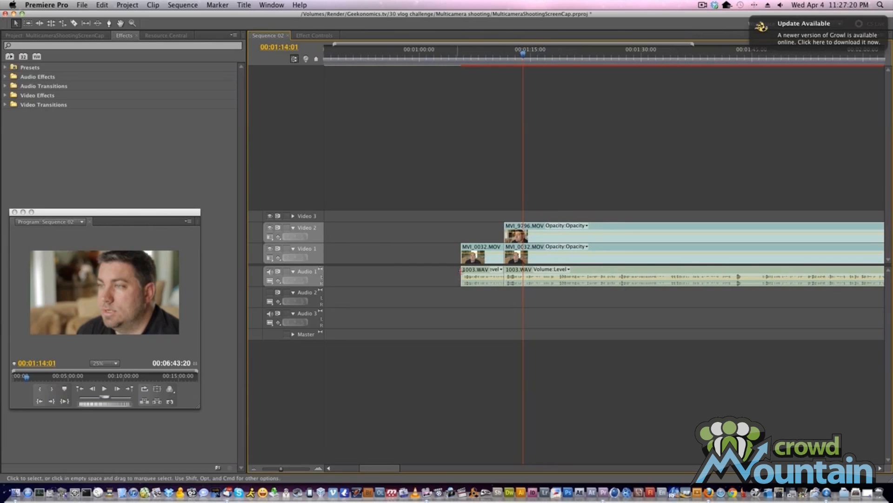
{"action": "scroll", "coordinate": [282, 471], "scroll_direction": "left", "scroll_amount": 6}
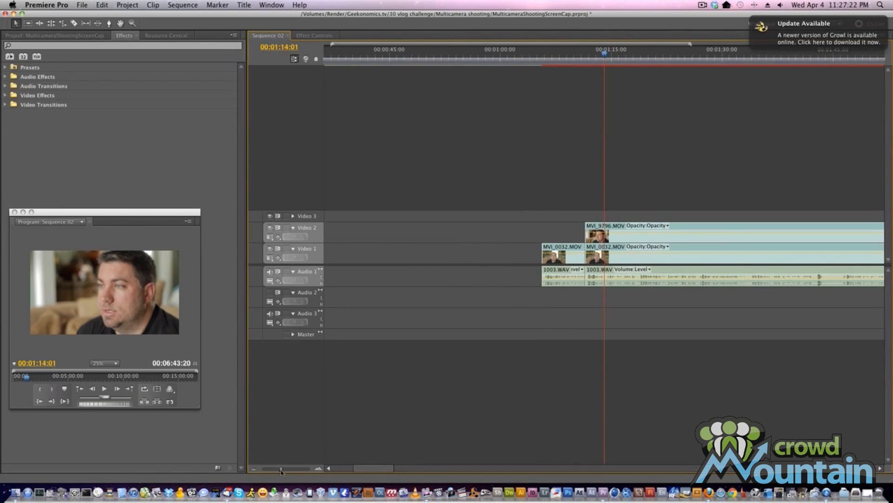
{"action": "left_click_drag", "start_coordinate": [282, 471], "coordinate": [287, 470]}
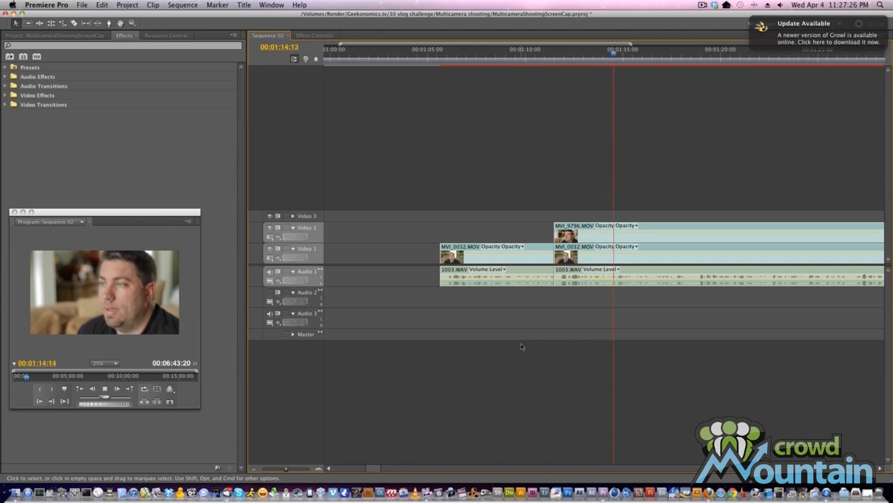
Place the playhead at 00:01:42:03, just before the tall peak in the 1003.WAV waveform, and play that passage
{"action": "key", "text": "space"}
{"action": "scroll", "coordinate": [535, 347], "scroll_direction": "right", "scroll_amount": 3}
{"action": "scroll", "coordinate": [535, 347], "scroll_direction": "right", "scroll_amount": 15}
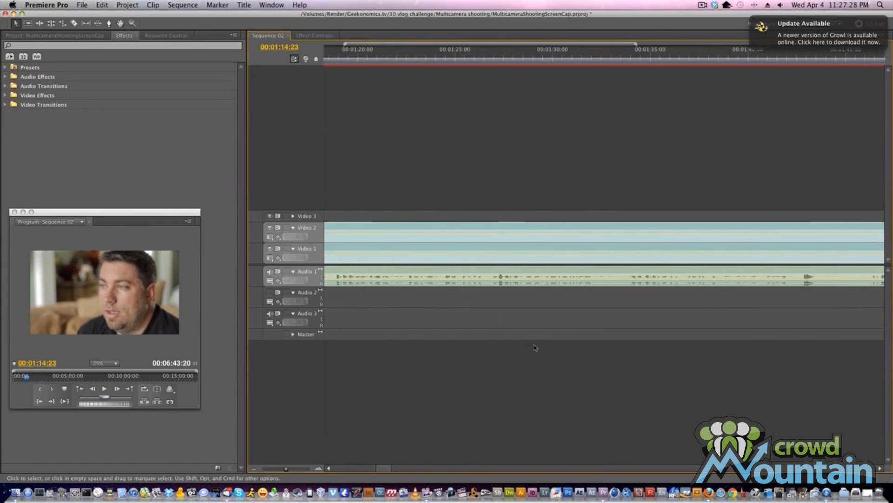
{"action": "scroll", "coordinate": [535, 347], "scroll_direction": "right", "scroll_amount": 8}
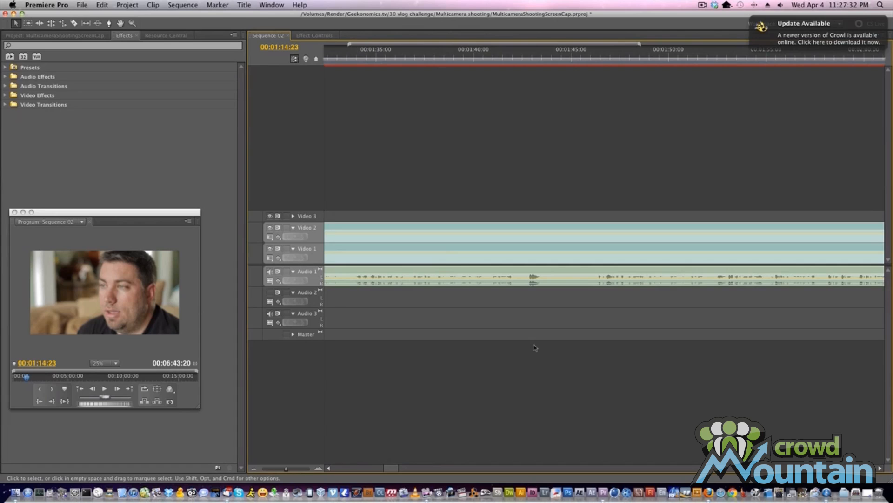
{"action": "left_click", "coordinate": [515, 56]}
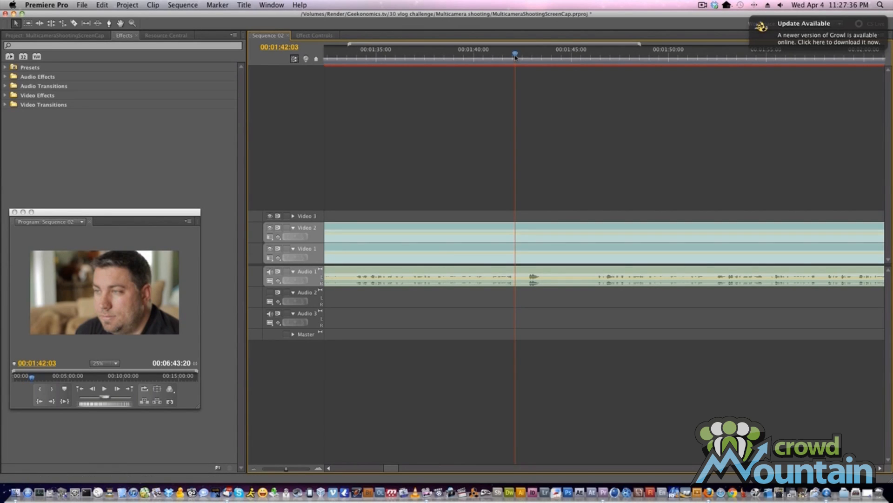
{"action": "left_click_drag", "start_coordinate": [515, 56], "coordinate": [524, 57]}
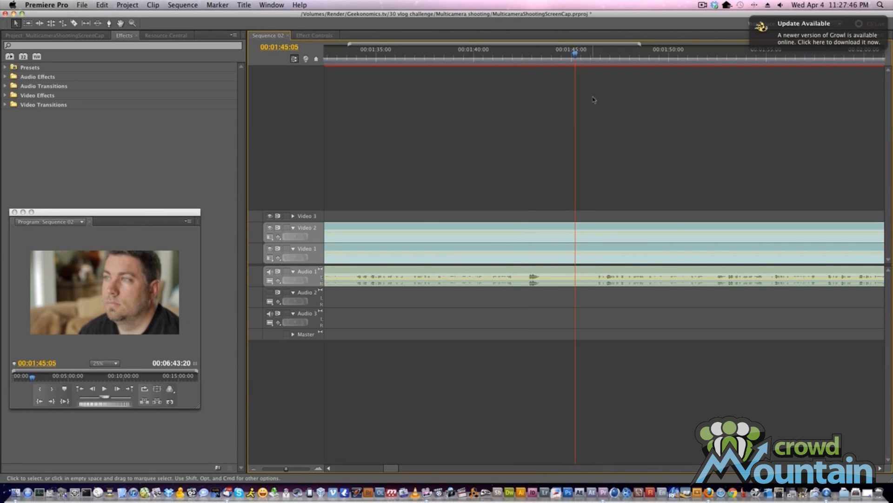
Look through the rest of the clips and bring the entire sequence into view
{"action": "scroll", "coordinate": [622, 114], "scroll_direction": "down", "scroll_amount": 5}
{"action": "scroll", "coordinate": [621, 114], "scroll_direction": "down", "scroll_amount": 10}
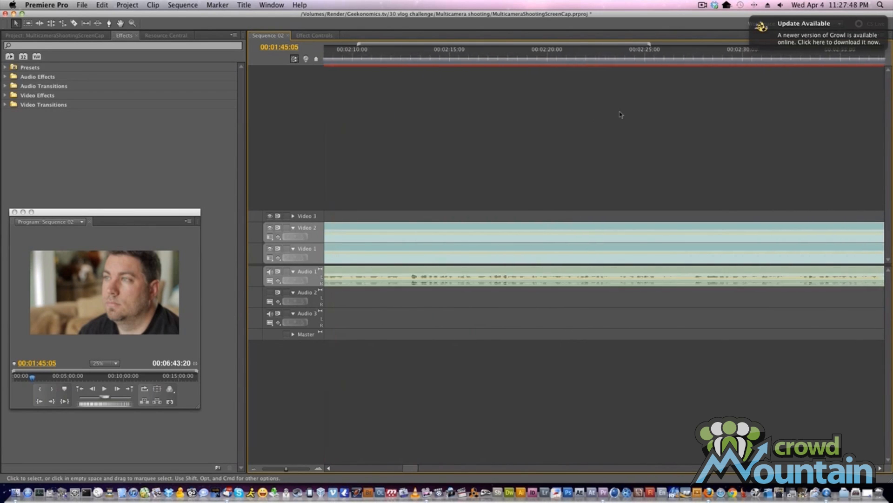
{"action": "scroll", "coordinate": [622, 114], "scroll_direction": "down", "scroll_amount": 3}
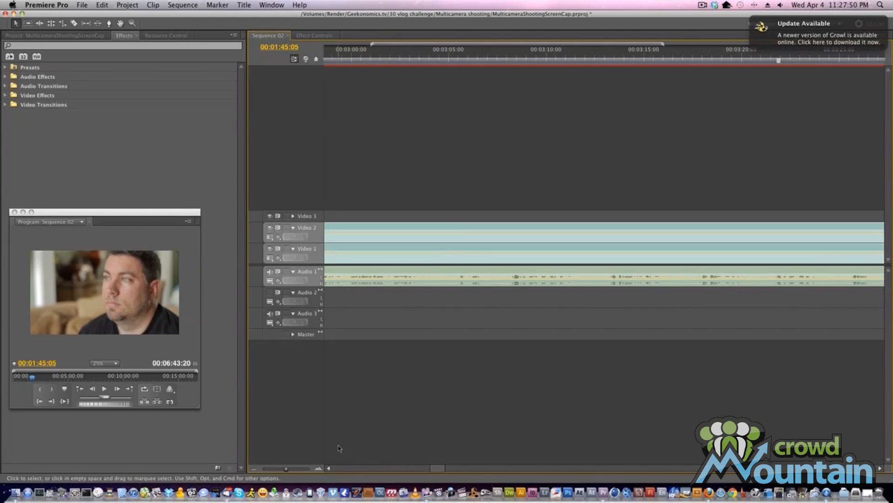
{"action": "left_click_drag", "start_coordinate": [287, 470], "coordinate": [274, 470]}
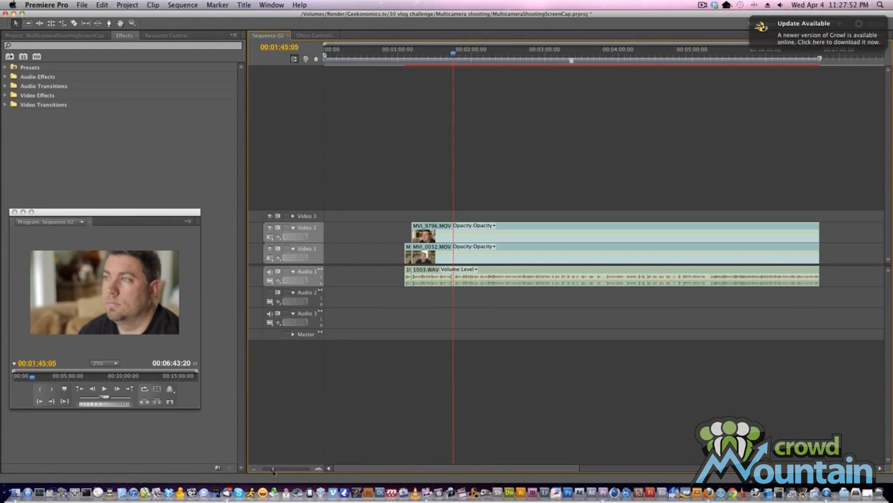
Find the pause near 00:04:15 in the interview and cut the video and audio tracks at 00:04:15:05
{"action": "left_click_drag", "start_coordinate": [575, 54], "coordinate": [633, 55]}
{"action": "key", "text": "space"}
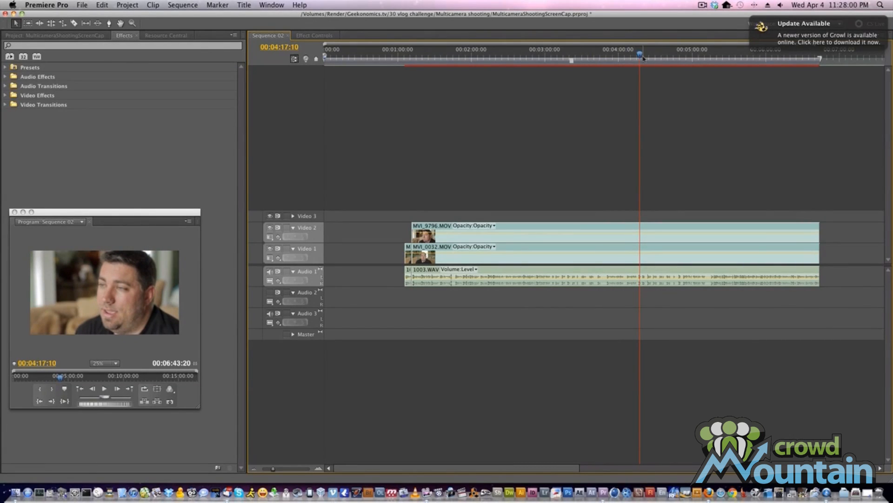
{"action": "left_click_drag", "start_coordinate": [640, 56], "coordinate": [637, 57]}
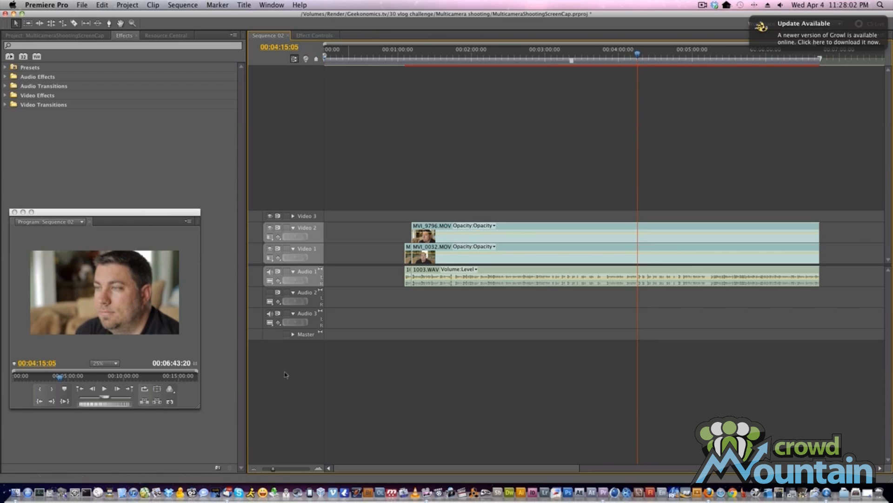
{"action": "left_click_drag", "start_coordinate": [272, 471], "coordinate": [295, 467]}
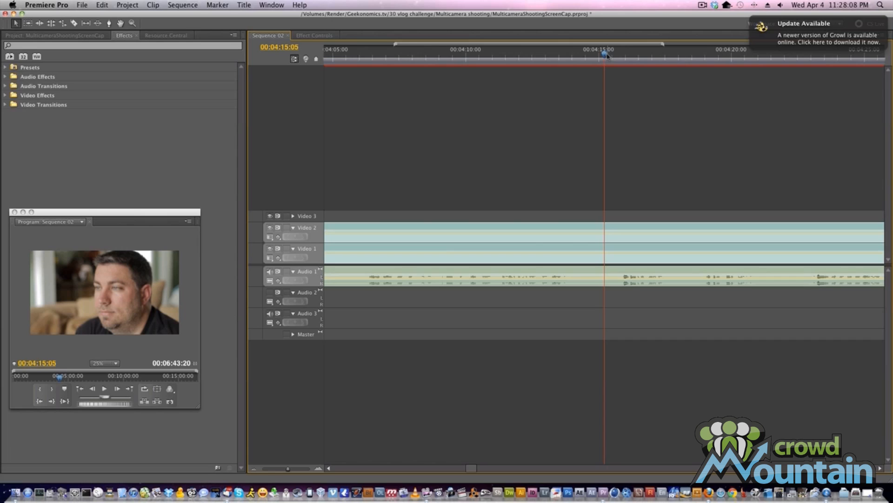
{"action": "key", "text": "super+k"}
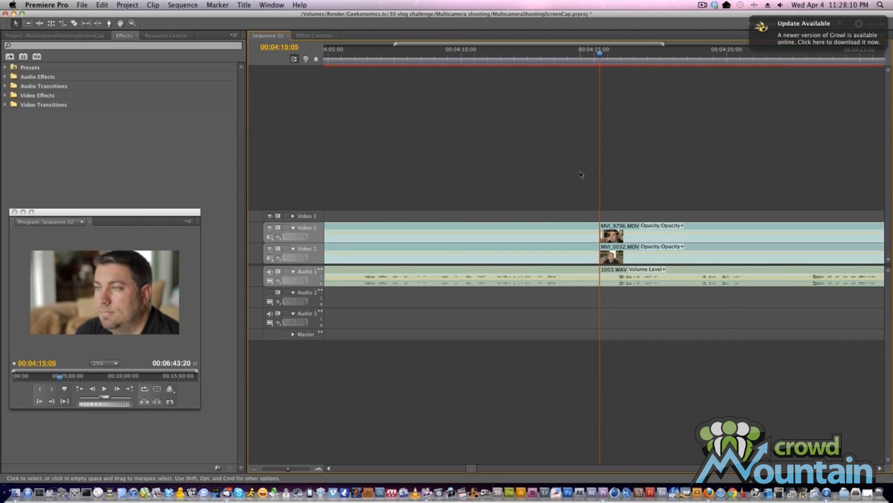
Play on from that cut and split the video and audio clips again at 00:04:26:11
{"action": "key", "text": "space"}
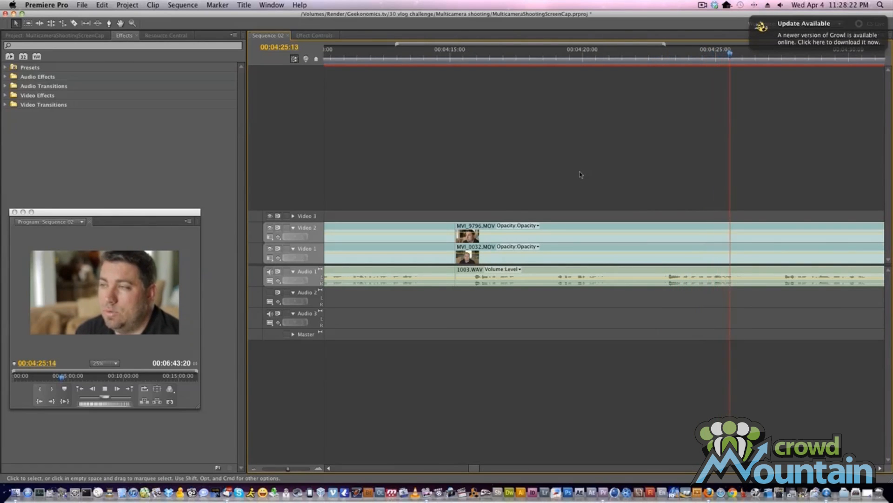
{"action": "key", "text": "space"}
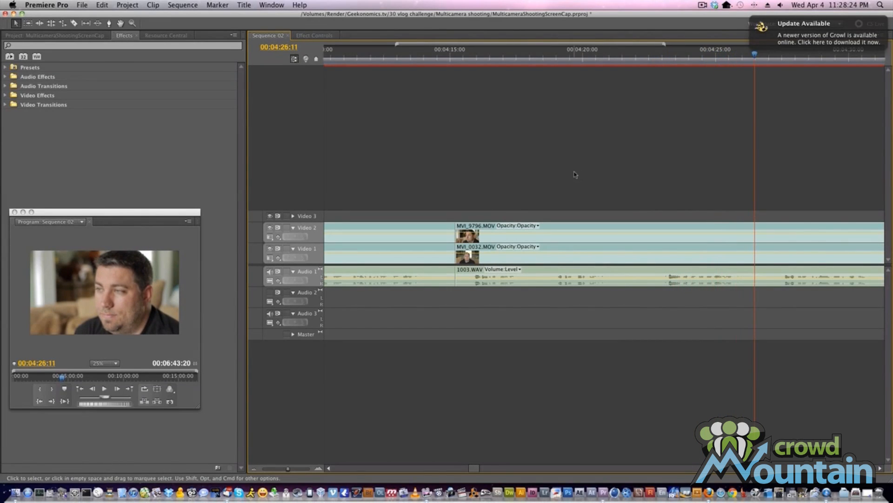
{"action": "key", "text": "super+k"}
Delete the clip pieces before 00:04:15:05 and those after 00:04:26:11 on all tracks
{"action": "left_click_drag", "start_coordinate": [414, 186], "coordinate": [437, 341]}
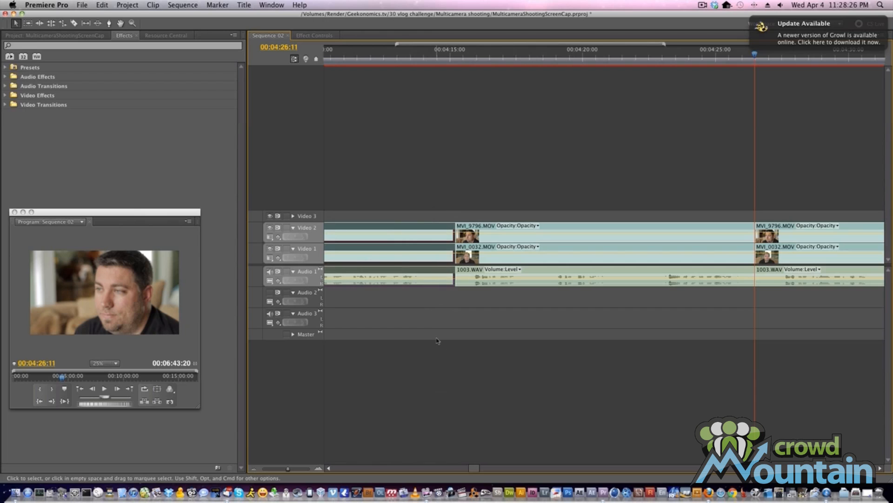
{"action": "key", "text": "Delete"}
{"action": "left_click_drag", "start_coordinate": [806, 191], "coordinate": [819, 302]}
{"action": "key", "text": "Delete"}
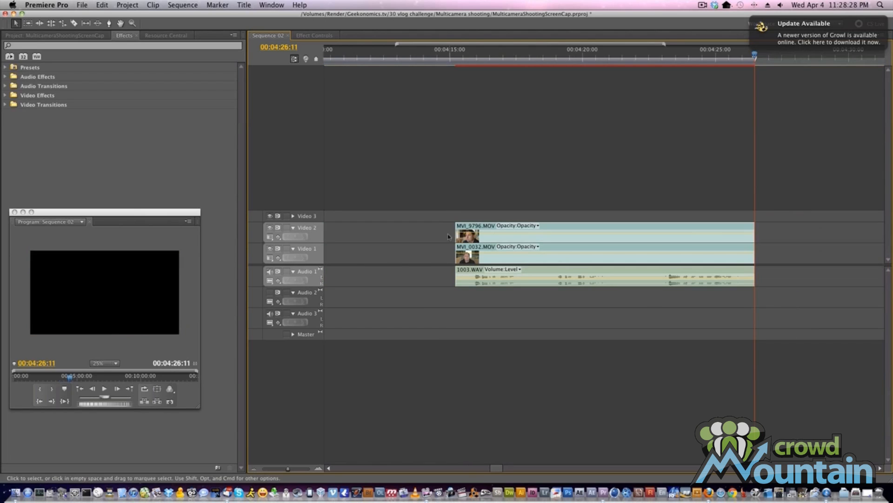
Cut all tracks at 00:04:15:21 and delete the short leading pieces ahead of that point
{"action": "left_click_drag", "start_coordinate": [447, 55], "coordinate": [472, 55]}
{"action": "key", "text": "Right"}
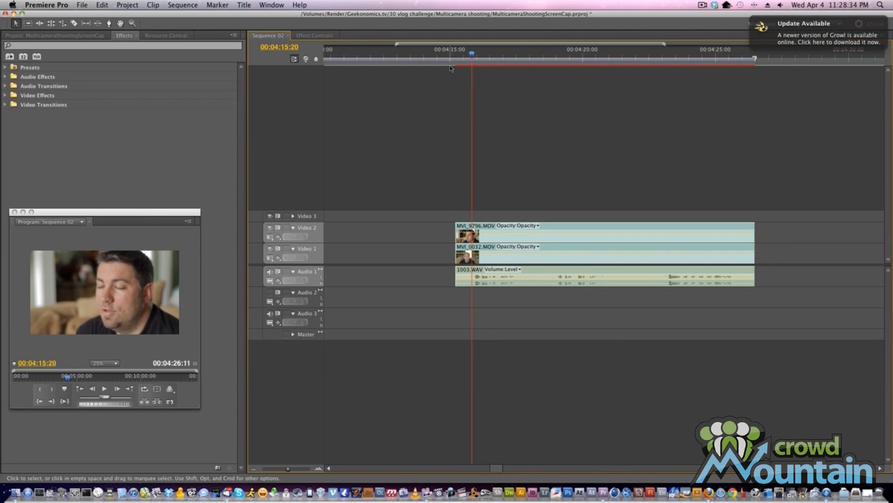
{"action": "key", "text": "Right"}
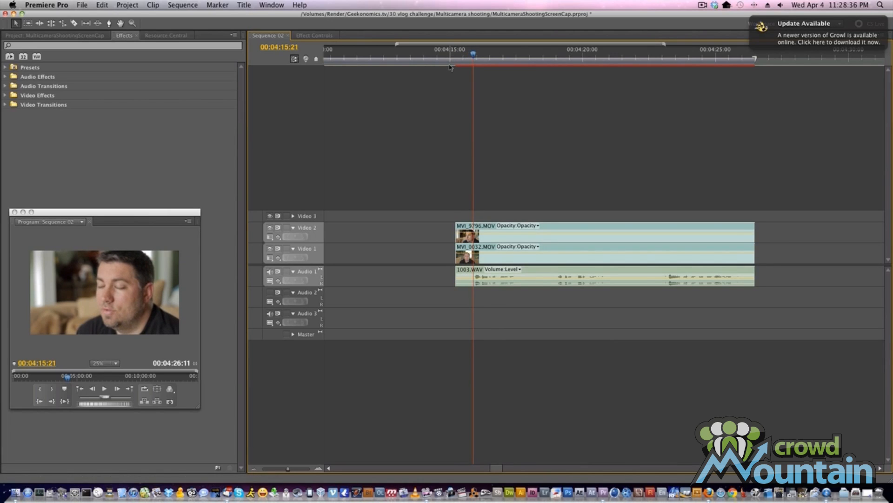
{"action": "key", "text": "super+k"}
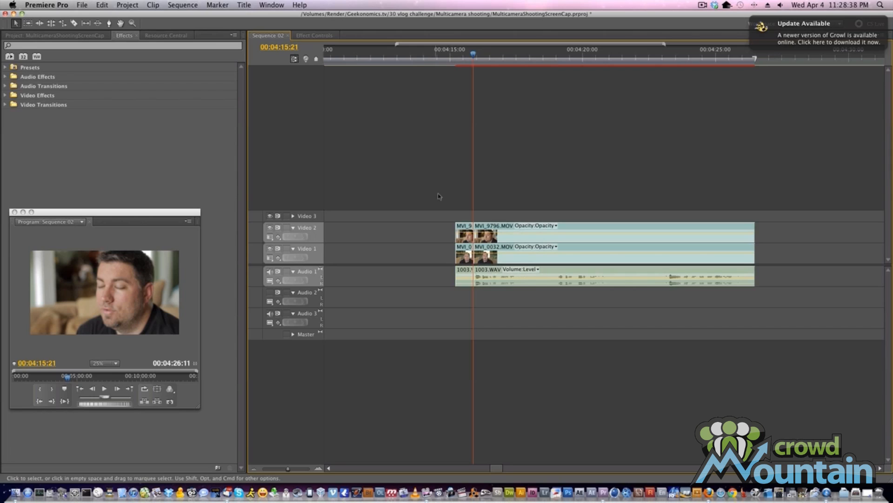
{"action": "left_click_drag", "start_coordinate": [441, 197], "coordinate": [471, 299]}
{"action": "key", "text": "Delete"}
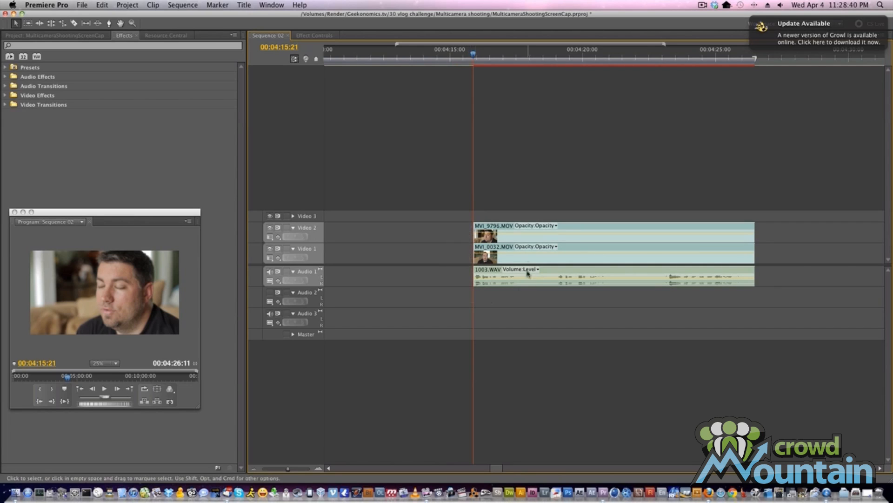
Play past the opening words, go through the frames around the pause and cut all tracks at 00:04:17:13
{"action": "left_click_drag", "start_coordinate": [533, 51], "coordinate": [514, 55]}
{"action": "key", "text": "space"}
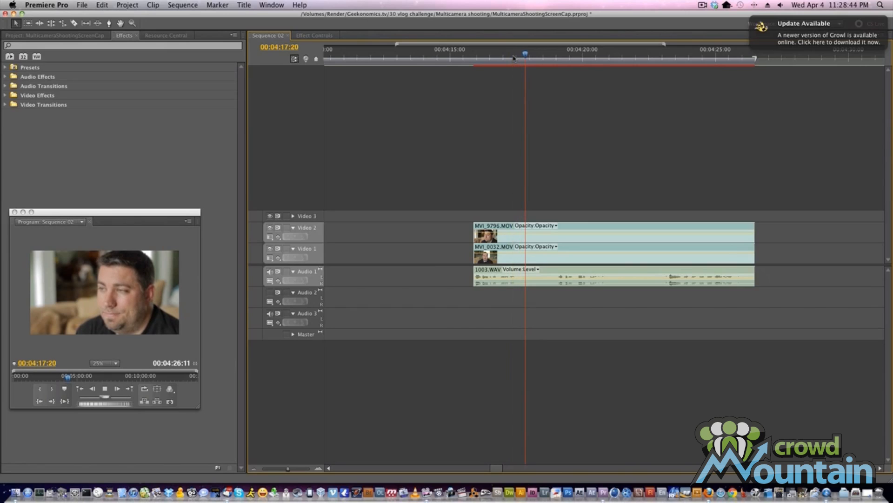
{"action": "key", "text": "Left"}
{"action": "key", "text": "Left"}
{"action": "key", "text": "Left"}
{"action": "key", "text": "Left"}
{"action": "key", "text": "Left"}
{"action": "key", "text": "Left"}
{"action": "key", "text": "Left"}
{"action": "key", "text": "Left"}
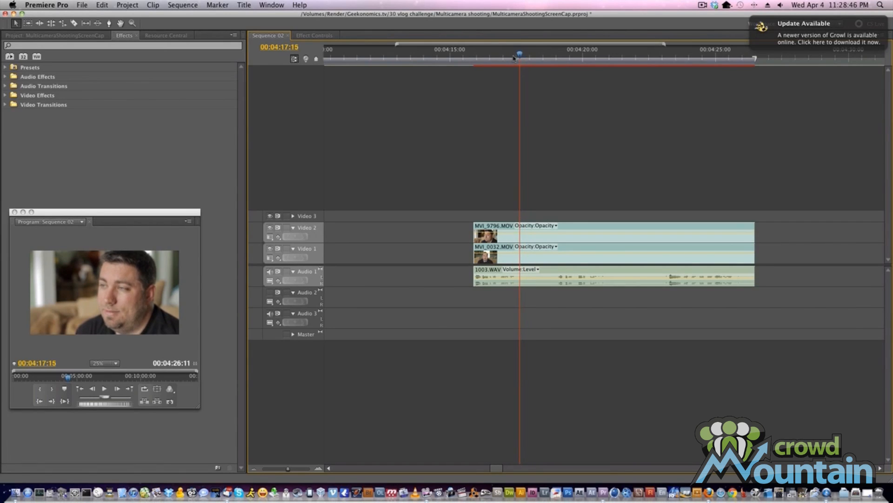
{"action": "key", "text": "Left"}
{"action": "key", "text": "Left"}
{"action": "key", "text": "Left"}
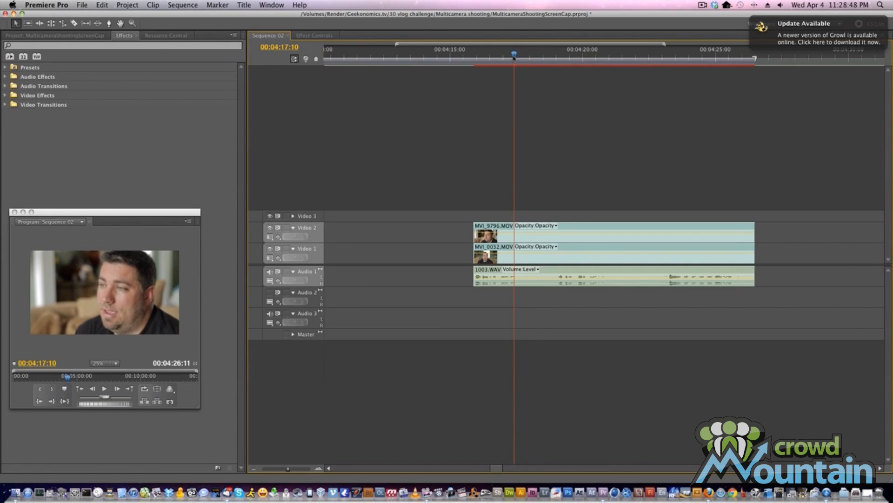
{"action": "key", "text": "Right"}
{"action": "key", "text": "Right"}
{"action": "key", "text": "Right"}
{"action": "key", "text": "Right"}
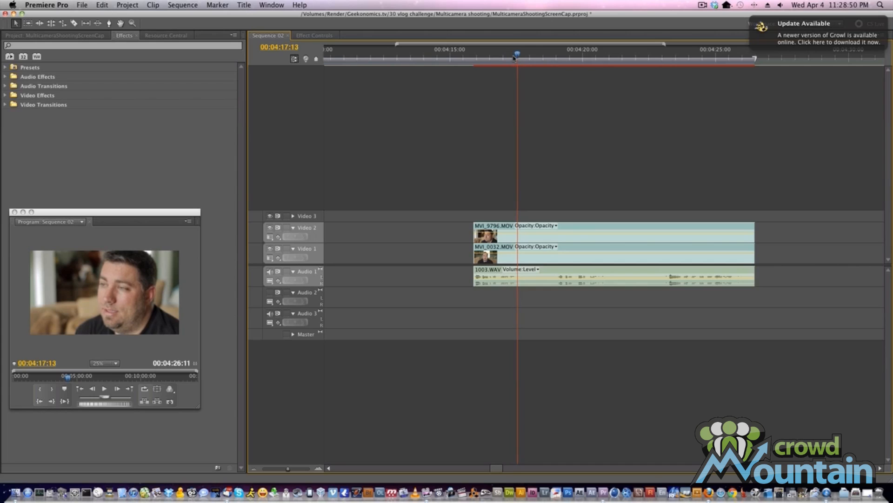
{"action": "key", "text": "super+k"}
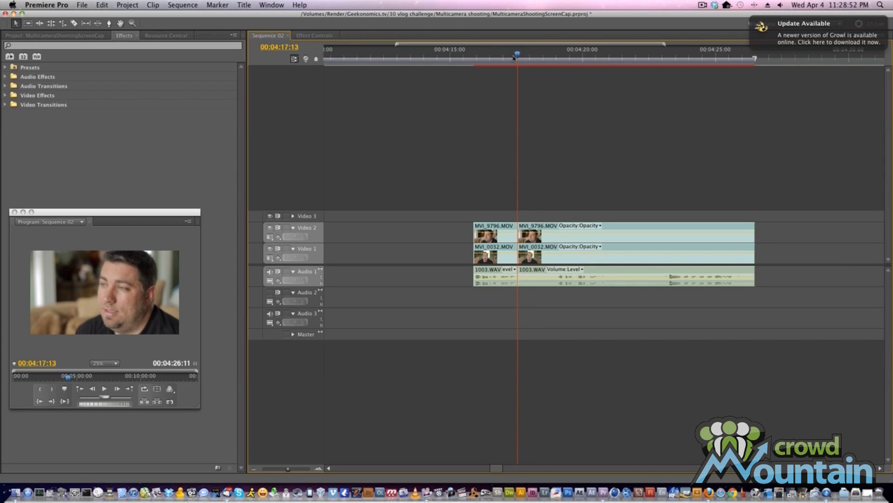
Cut all tracks at 00:04:19:00 and delete the pieces between 00:04:17:13 and this cut
{"action": "key", "text": "Right"}
{"action": "key", "text": "Right"}
{"action": "key", "text": "Right"}
{"action": "key", "text": "Right"}
{"action": "key", "text": "Right"}
{"action": "key", "text": "Right"}
{"action": "key", "text": "Right"}
{"action": "key", "text": "Right"}
{"action": "key", "text": "Right"}
{"action": "key", "text": "space"}
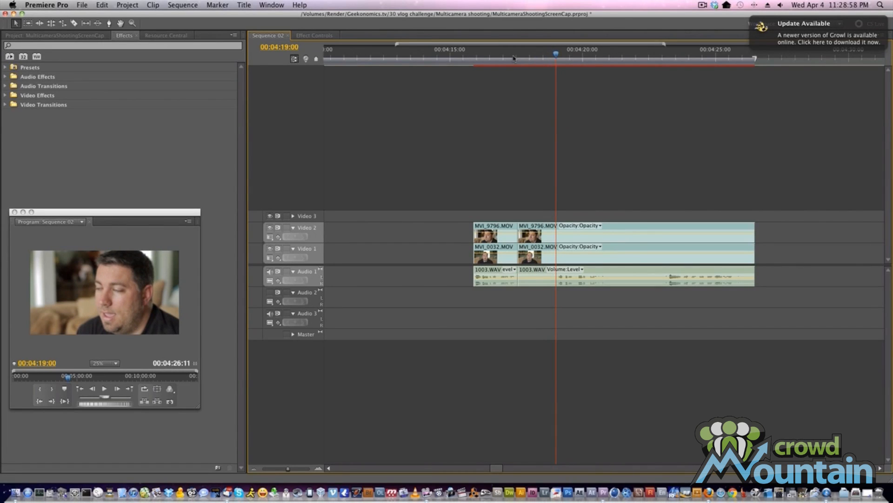
{"action": "key", "text": "super+k"}
{"action": "left_click_drag", "start_coordinate": [533, 190], "coordinate": [546, 286]}
{"action": "key", "text": "Delete"}
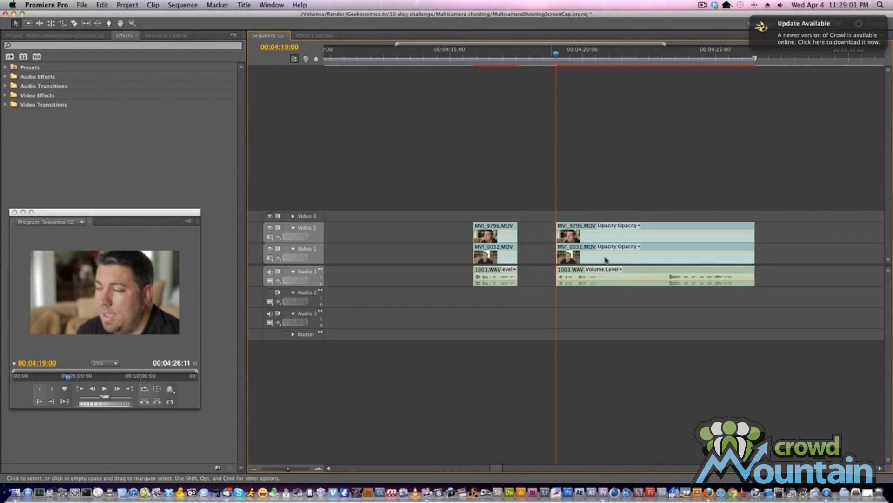
Cut all tracks at 00:04:21:08, after the second spoken phrase
{"action": "left_click", "coordinate": [615, 59]}
{"action": "left_click_drag", "start_coordinate": [615, 59], "coordinate": [618, 59]}
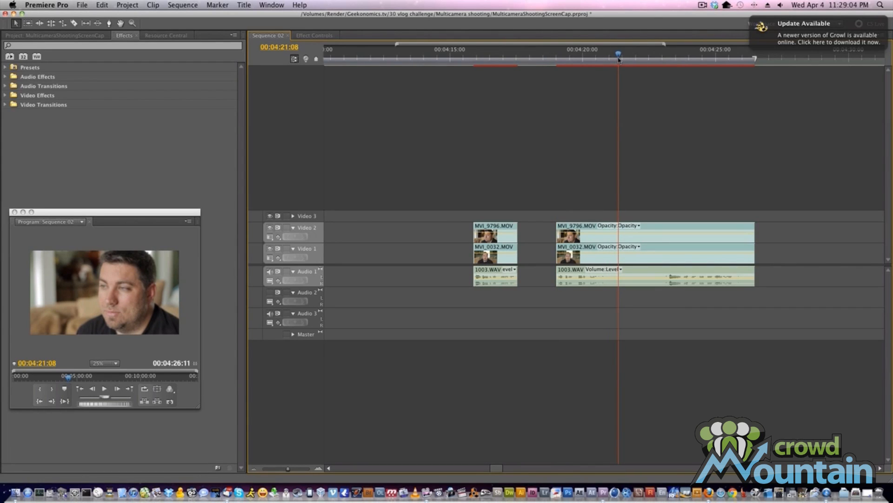
{"action": "key", "text": "super+k"}
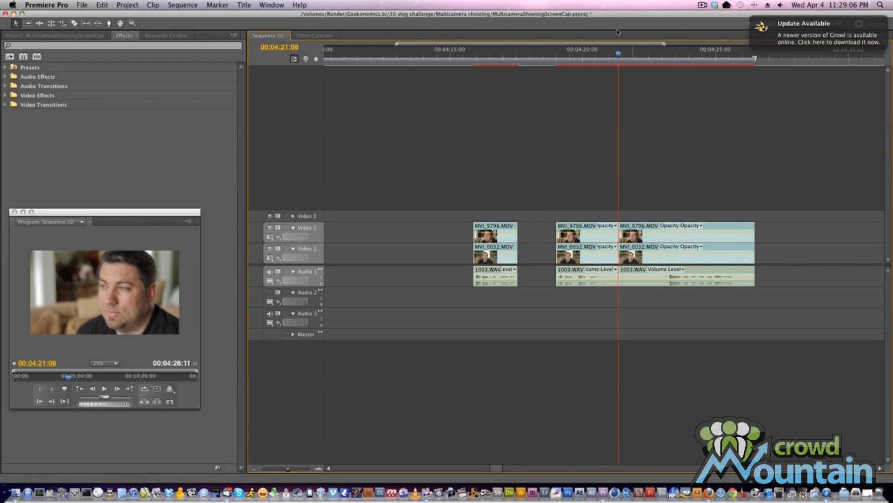
Try cutting all tracks at 00:04:23:04, deleting the pieces from 00:04:21:08 up to that cut, and playing on
{"action": "left_click_drag", "start_coordinate": [619, 54], "coordinate": [668, 55]}
{"action": "key", "text": "super+k"}
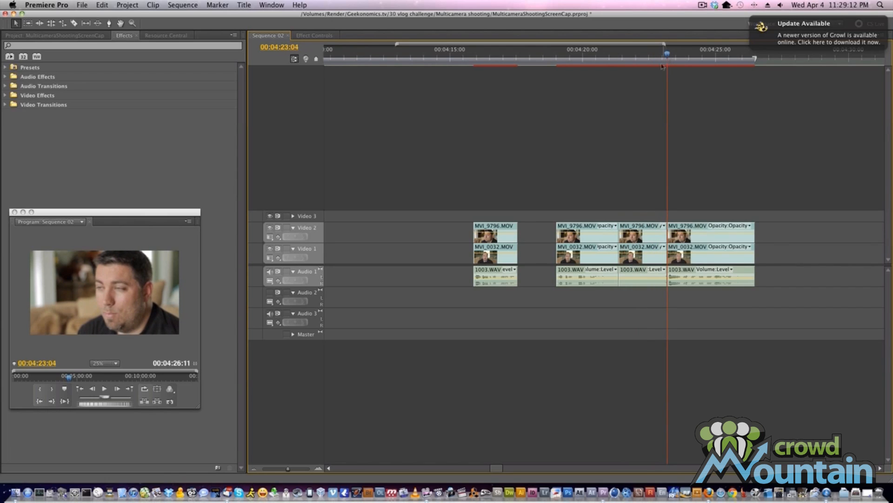
{"action": "left_click_drag", "start_coordinate": [626, 187], "coordinate": [638, 274]}
{"action": "key", "text": "Delete"}
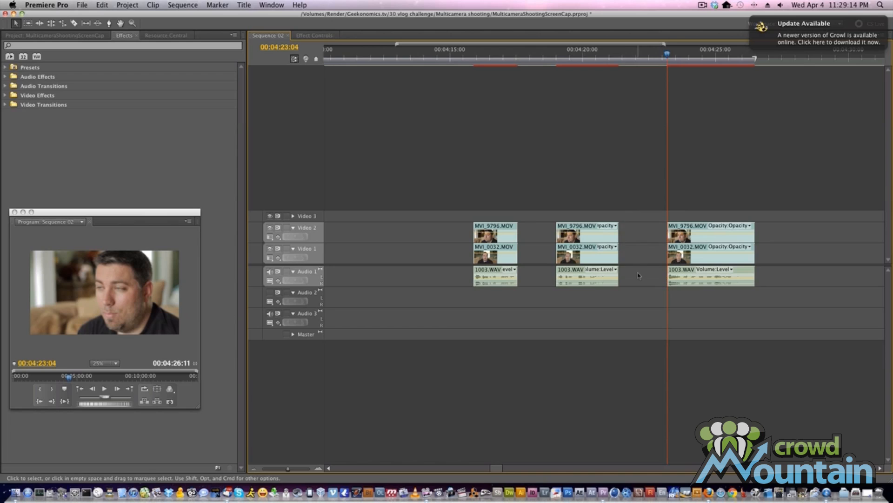
{"action": "key", "text": "space"}
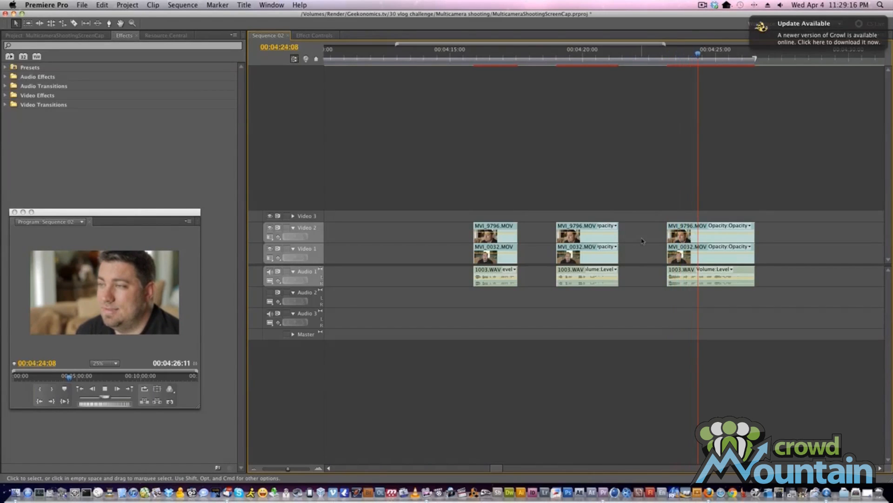
{"action": "left_click", "coordinate": [642, 240]}
{"action": "key", "text": "Delete"}
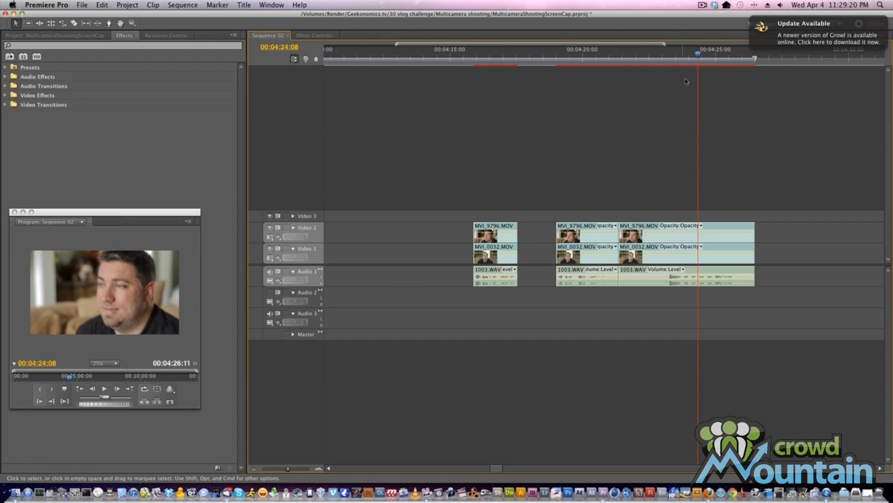
Cut all tracks at 00:04:22:23 and delete the pieces between 00:04:21:08 and this cut
{"action": "left_click", "coordinate": [683, 65]}
{"action": "left_click_drag", "start_coordinate": [683, 64], "coordinate": [663, 68]}
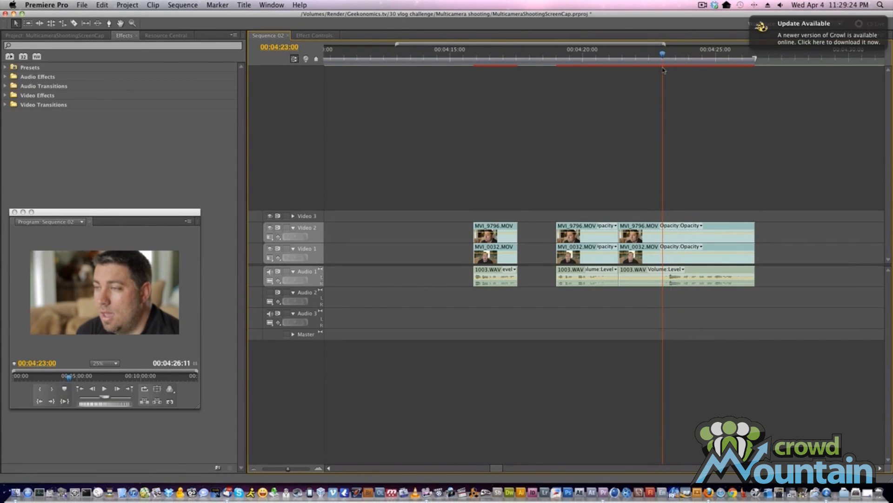
{"action": "key", "text": "Right"}
{"action": "key", "text": "Left"}
{"action": "key", "text": "Left"}
{"action": "key", "text": "super+k"}
{"action": "left_click", "coordinate": [624, 249]}
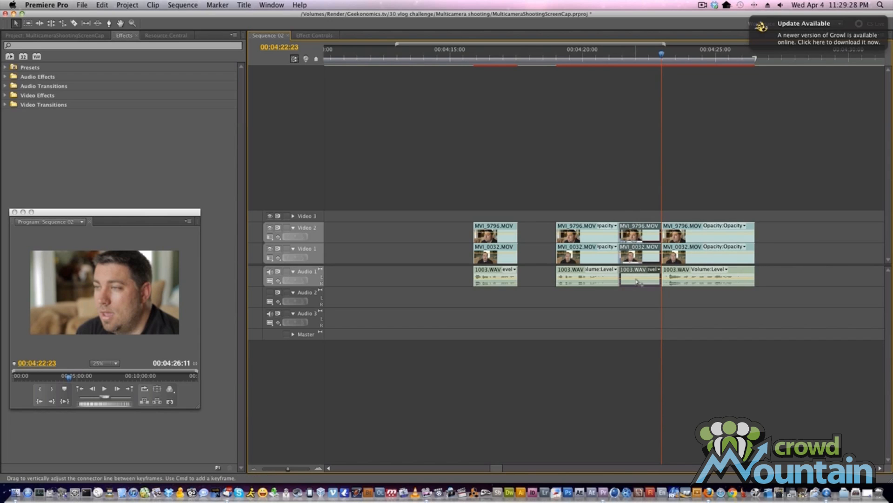
{"action": "key", "text": "Delete"}
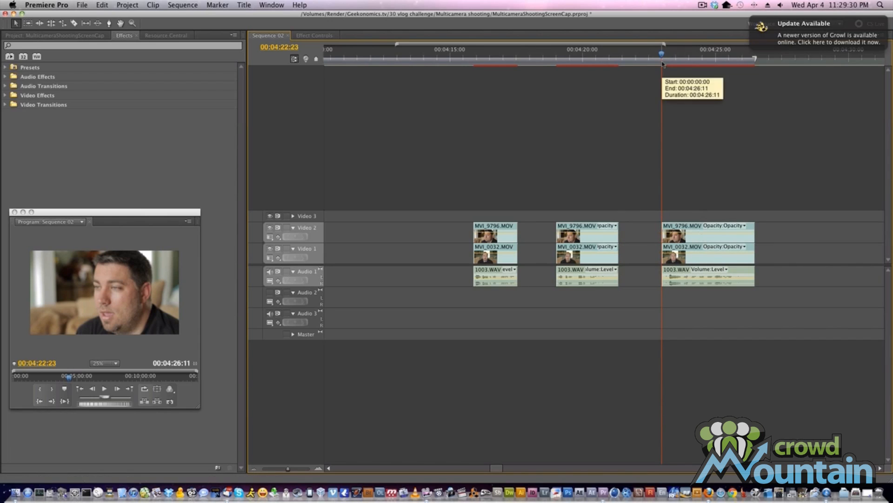
Check the last passage up to its end, and close both gaps so the three groups of clips are adjacent
{"action": "left_click_drag", "start_coordinate": [664, 57], "coordinate": [754, 66]}
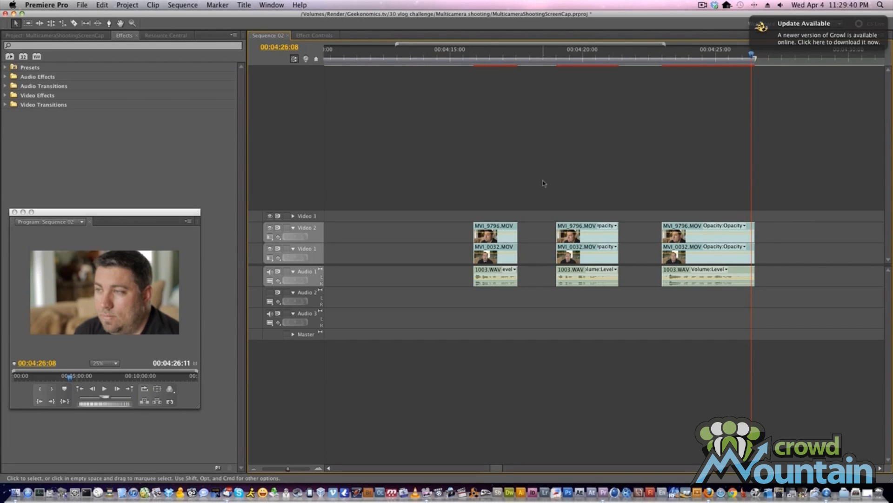
{"action": "left_click_drag", "start_coordinate": [590, 252], "coordinate": [551, 242]}
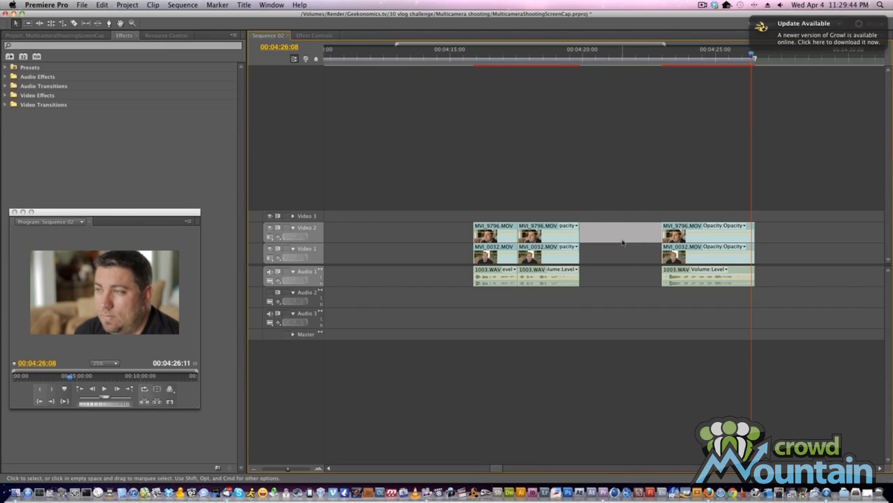
{"action": "right_click", "coordinate": [613, 259]}
{"action": "left_click", "coordinate": [624, 267]}
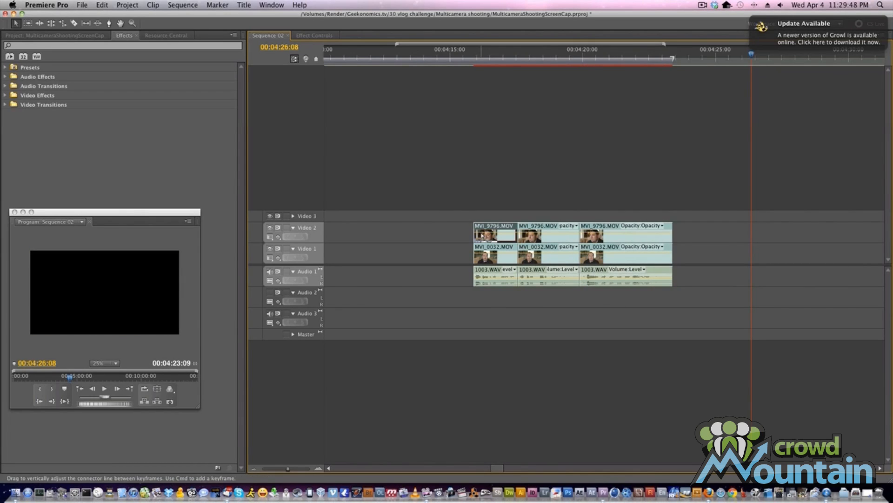
Delete the first and last pieces of MVI_9796.MOV on Video 2 and play the edit from 00:04:15:21
{"action": "key", "text": "Delete"}
{"action": "left_click", "coordinate": [619, 237]}
{"action": "key", "text": "Delete"}
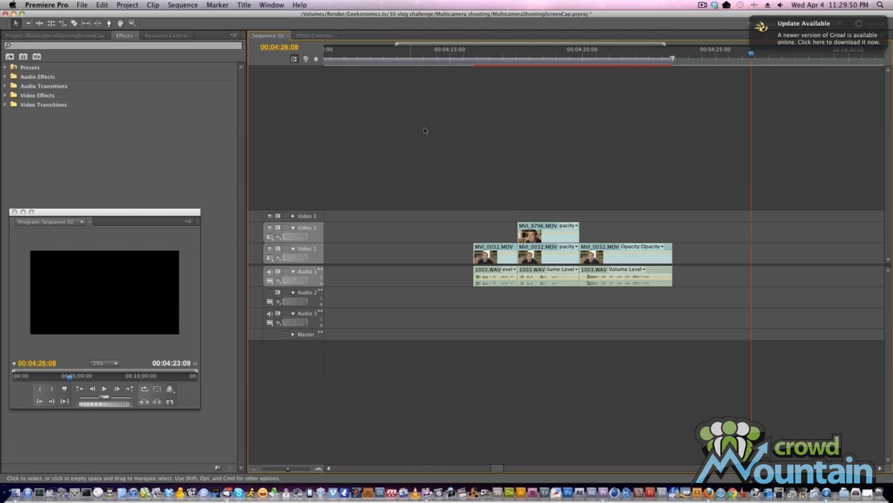
{"action": "left_click_drag", "start_coordinate": [479, 55], "coordinate": [473, 55]}
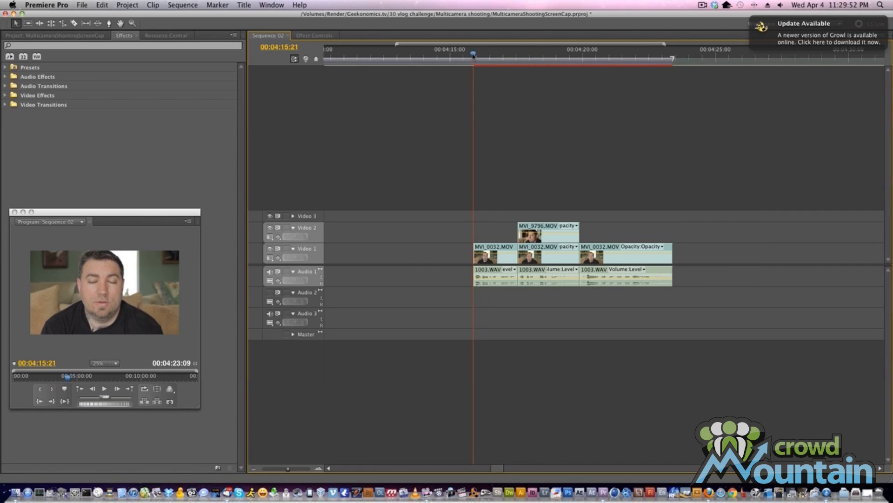
{"action": "key", "text": "space"}
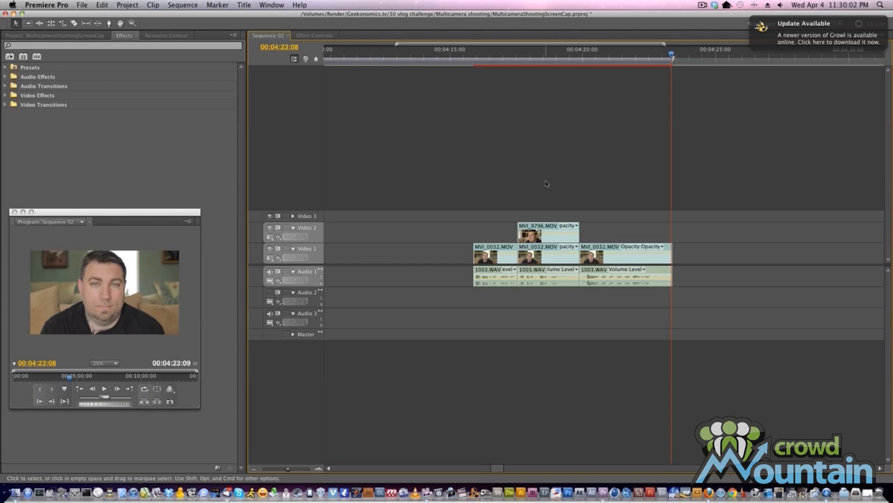
Undo the deletion of both MVI_9796.MOV pieces
{"action": "key", "text": "super+z"}
{"action": "key", "text": "super+z"}
Move the middle group of clips with its audio behind the last group, and ripple delete both gaps so all three groups are adjacent
{"action": "left_click_drag", "start_coordinate": [537, 207], "coordinate": [560, 307]}
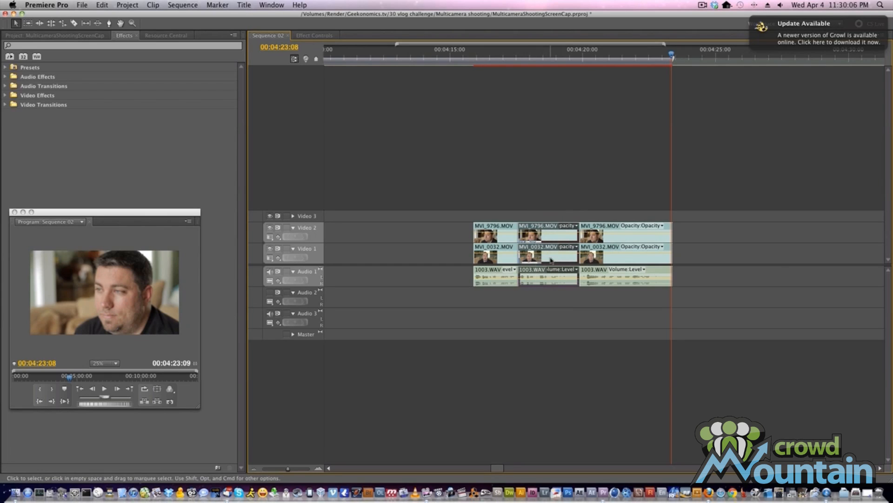
{"action": "left_click_drag", "start_coordinate": [550, 260], "coordinate": [738, 262]}
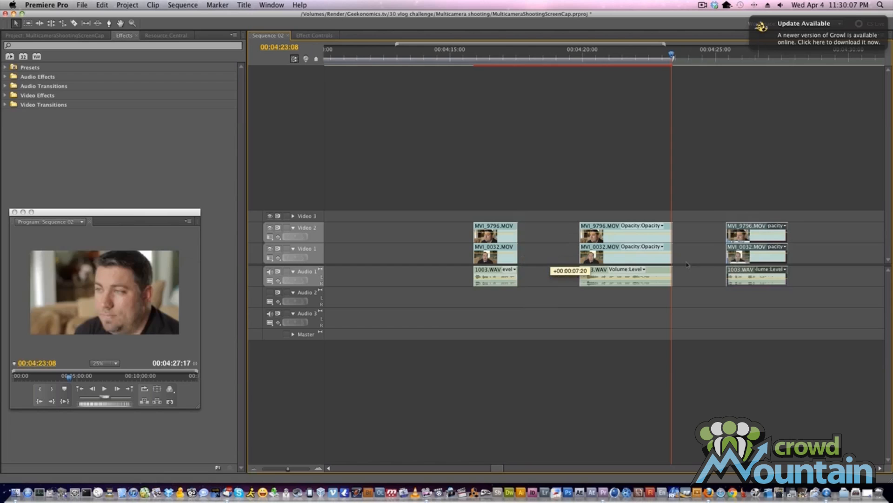
{"action": "left_click", "coordinate": [543, 255]}
{"action": "right_click", "coordinate": [544, 256]}
{"action": "left_click", "coordinate": [565, 265]}
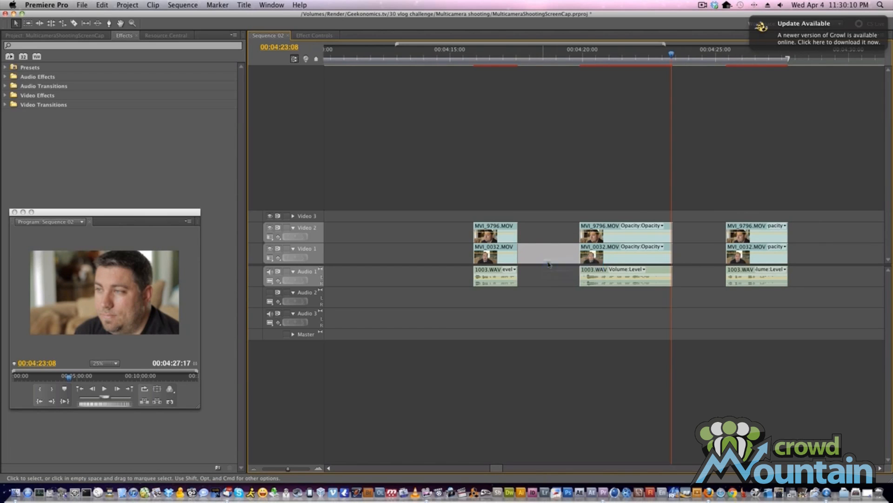
{"action": "right_click", "coordinate": [633, 256]}
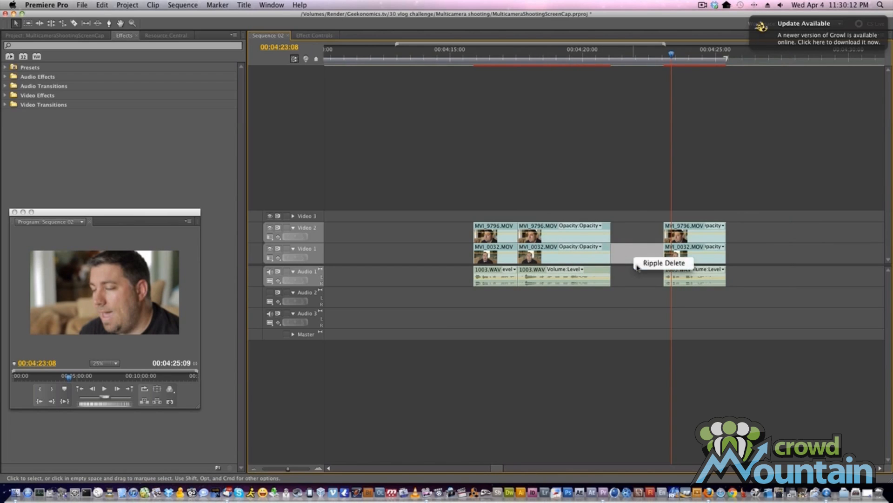
{"action": "left_click", "coordinate": [638, 263]}
Delete the first and last pieces of MVI_9796.MOV on Video 2, keeping the middle one
{"action": "left_click", "coordinate": [503, 232]}
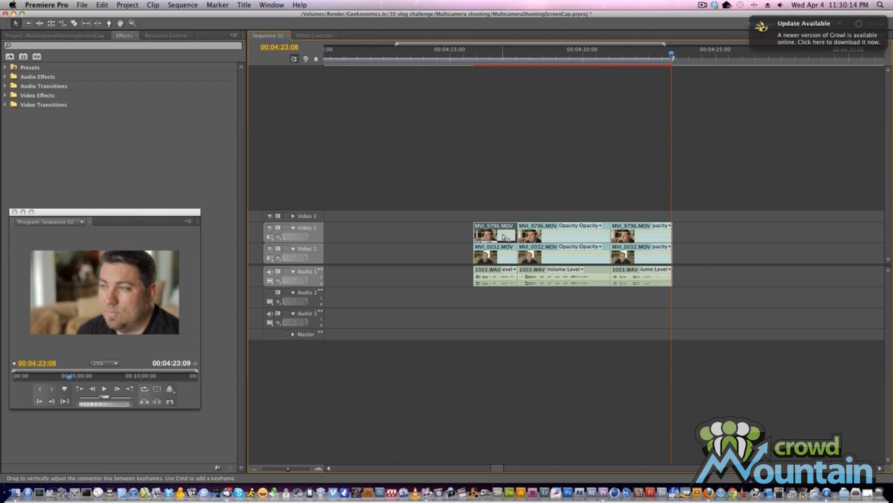
{"action": "key", "text": "Delete"}
{"action": "left_click", "coordinate": [636, 236]}
{"action": "key", "text": "Delete"}
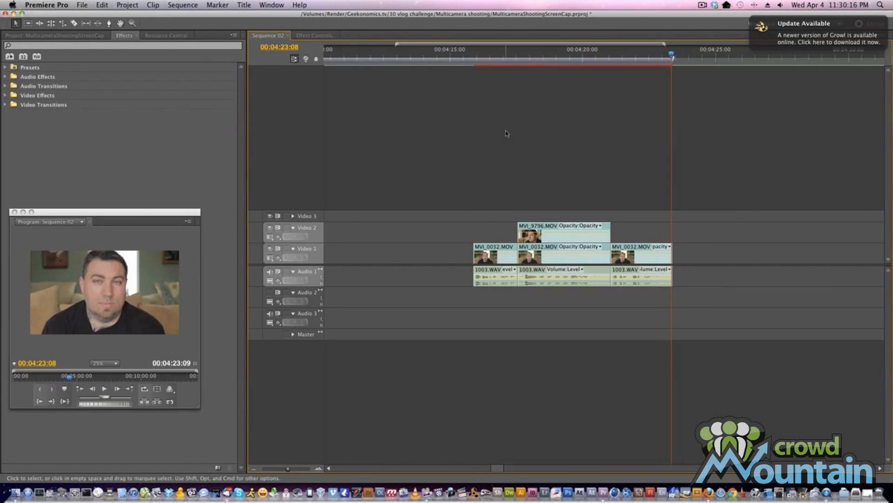
Play the reordered edit from the start of its first clip group through to its end
{"action": "left_click", "coordinate": [474, 57]}
{"action": "key", "text": "space"}
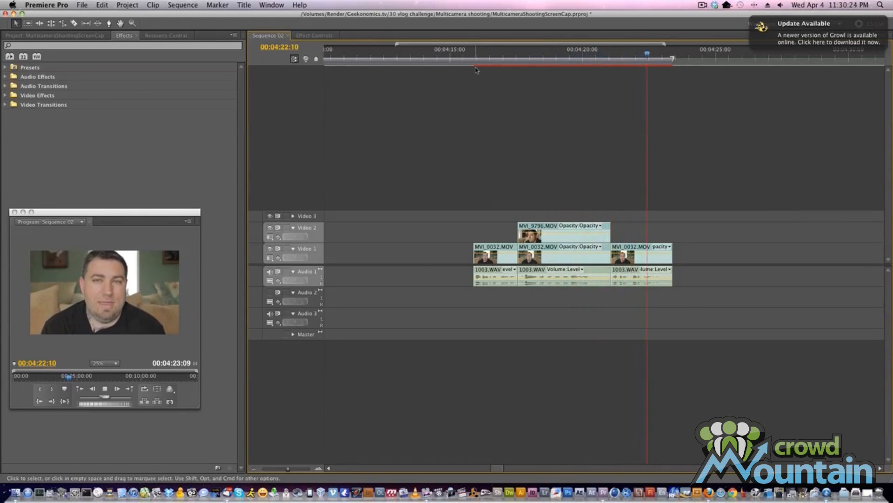
{"action": "key", "text": "space"}
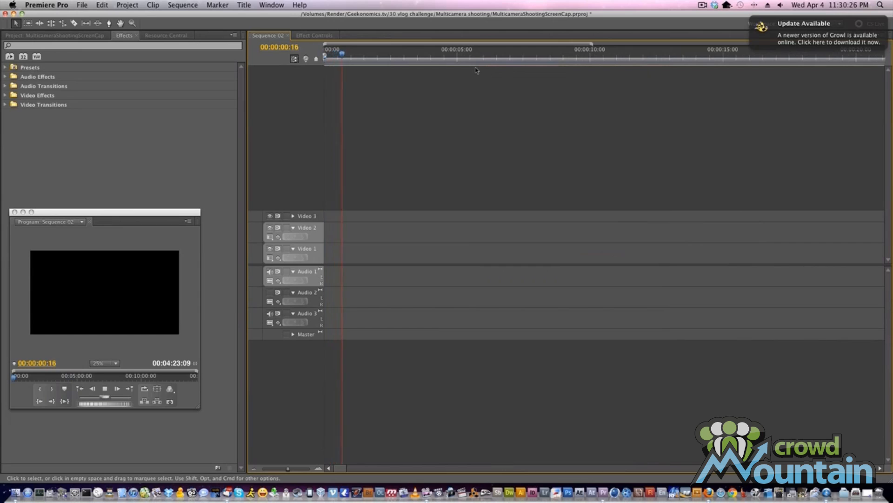
{"action": "key", "text": "space"}
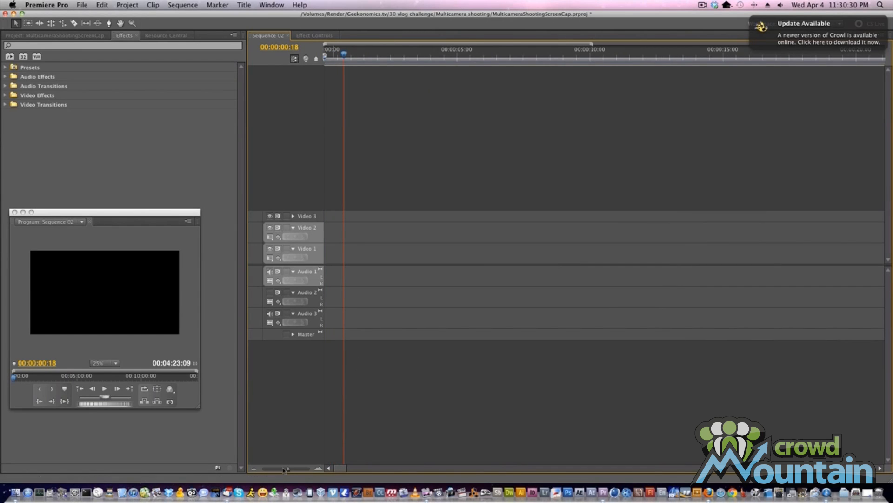
Delete the remaining MVI_9796.MOV piece on Video 2 so only the MVI_0032.MOV angle is left
{"action": "left_click_drag", "start_coordinate": [287, 471], "coordinate": [273, 473]}
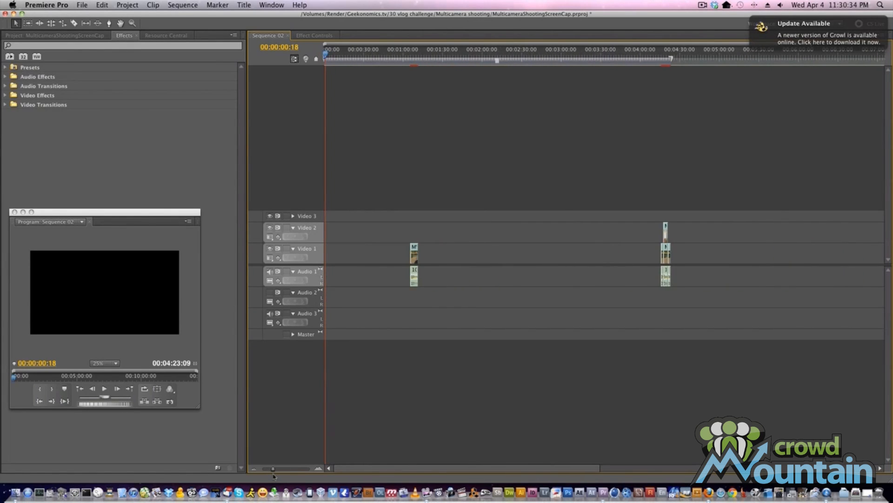
{"action": "left_click_drag", "start_coordinate": [647, 54], "coordinate": [656, 54]}
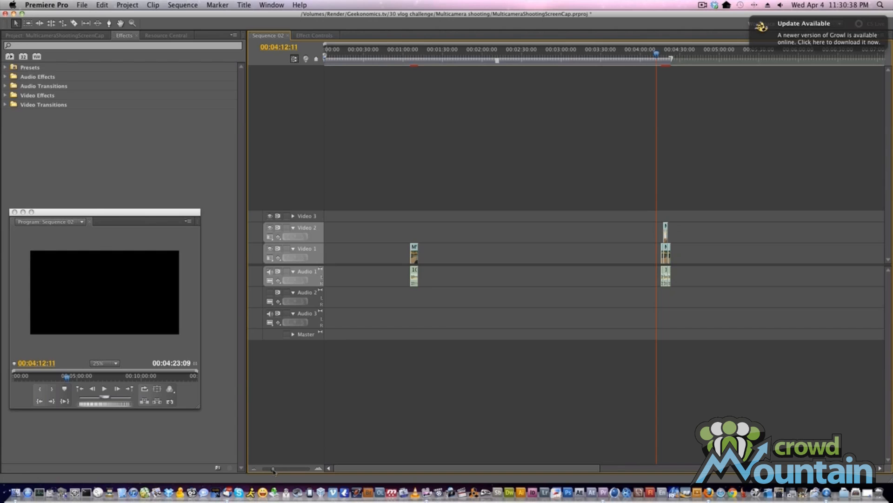
{"action": "left_click_drag", "start_coordinate": [273, 469], "coordinate": [286, 468]}
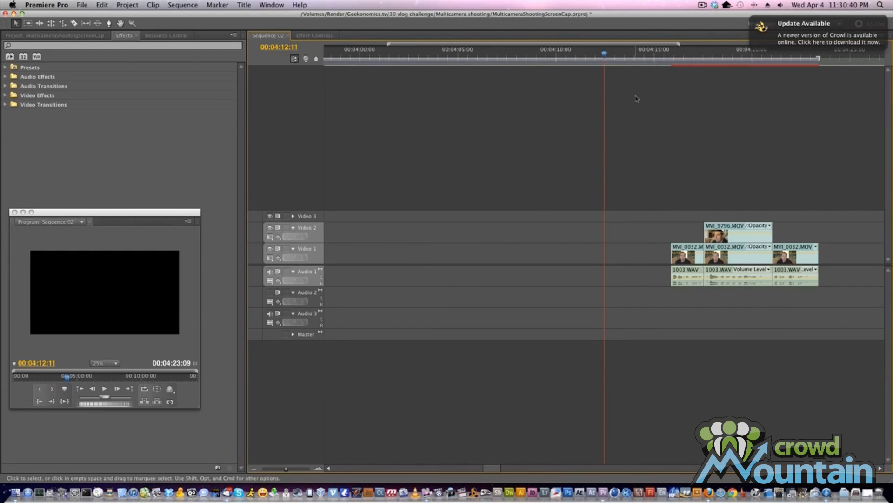
{"action": "left_click_drag", "start_coordinate": [650, 56], "coordinate": [668, 60]}
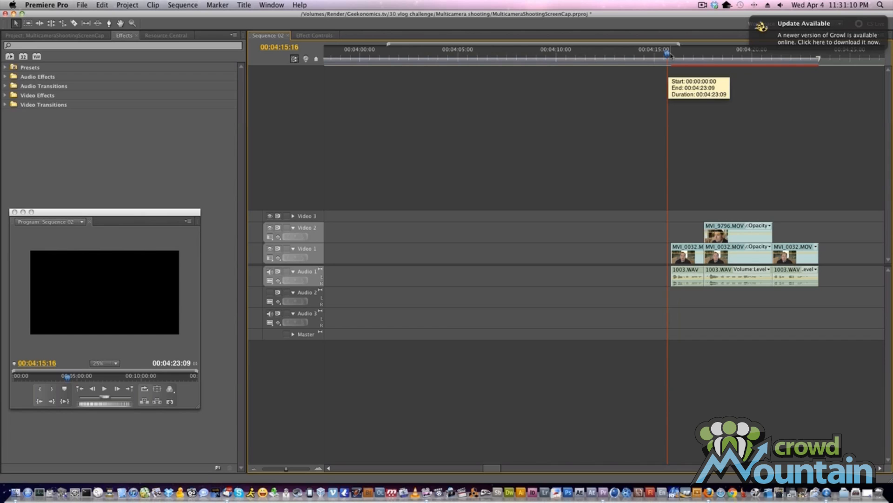
{"action": "left_click_drag", "start_coordinate": [669, 55], "coordinate": [625, 55]}
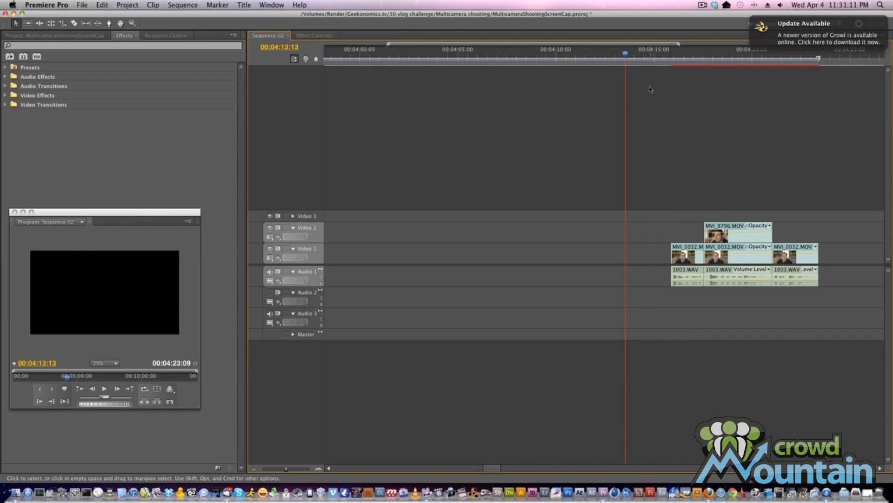
{"action": "left_click", "coordinate": [731, 241]}
{"action": "key", "text": "super+s"}
{"action": "key", "text": "Delete"}
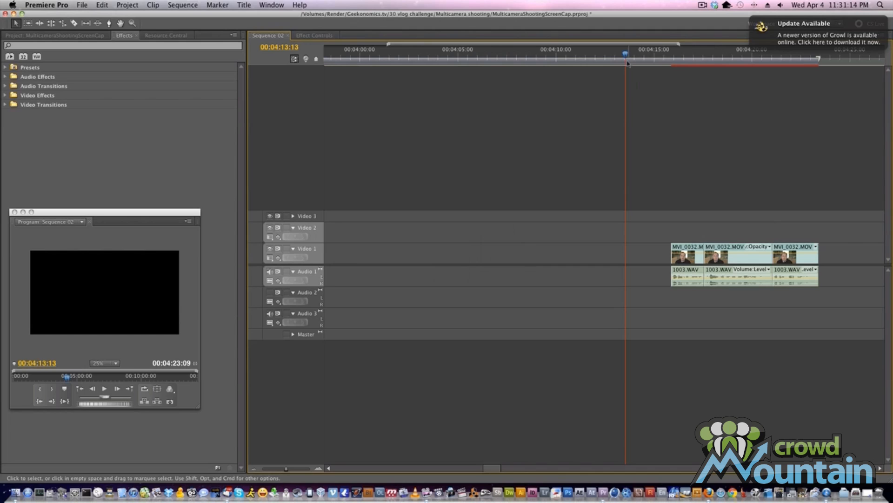
Set the middle MVI_0032.MOV clip's motion scale to 68 and its position to 645, 364
{"action": "left_click_drag", "start_coordinate": [627, 60], "coordinate": [715, 60]}
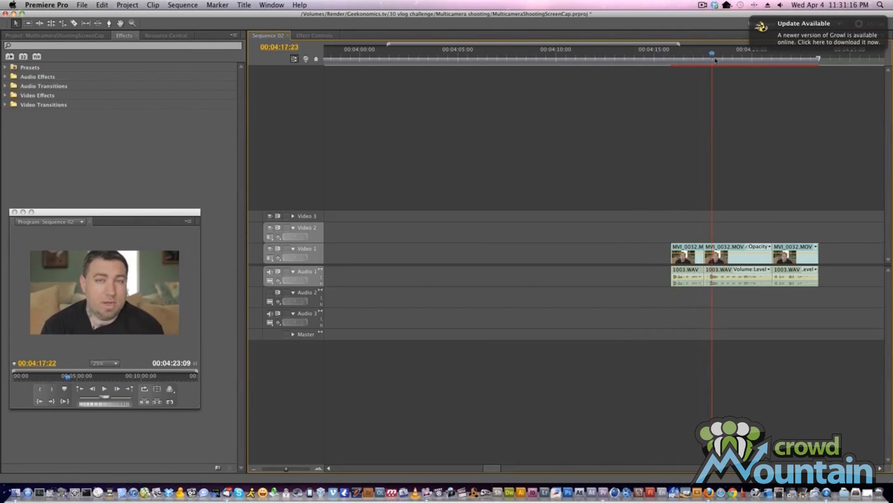
{"action": "left_click", "coordinate": [736, 259]}
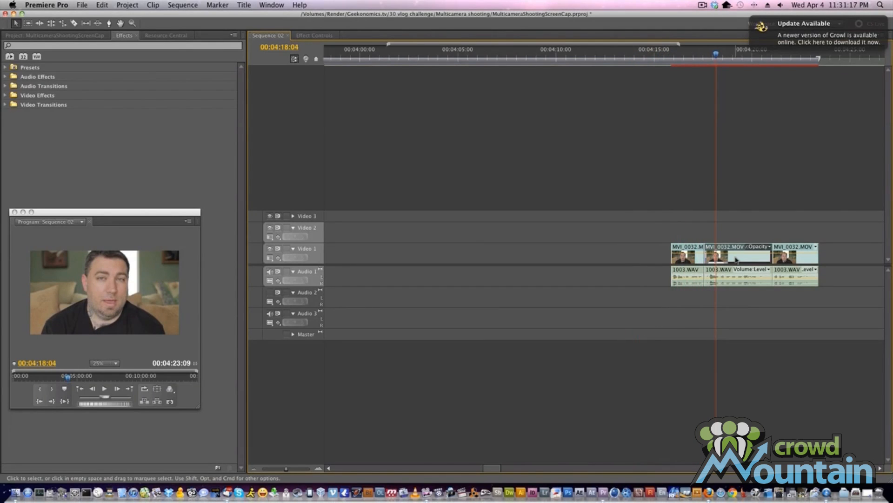
{"action": "left_click", "coordinate": [314, 36]}
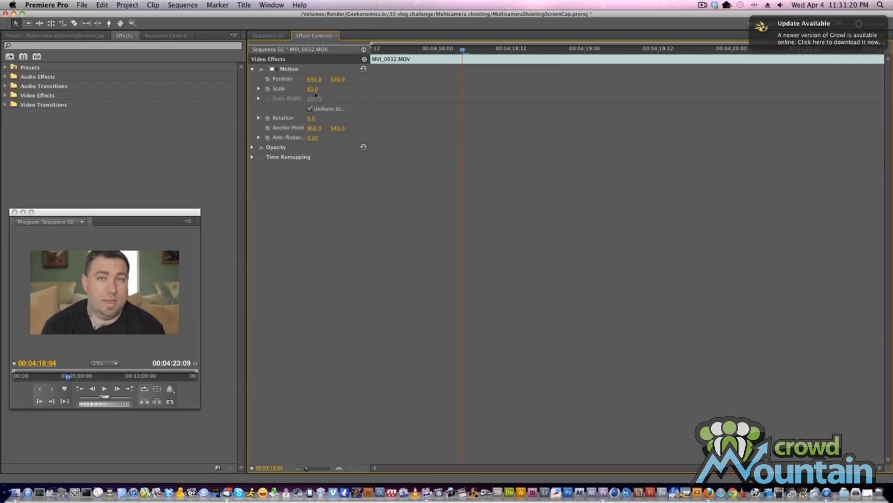
{"action": "mouse_move", "coordinate": [314, 93]}
{"action": "left_mouse_down"}
{"action": "mouse_move", "coordinate": [307, 93]}
{"action": "mouse_move", "coordinate": [321, 79]}
{"action": "mouse_move", "coordinate": [353, 79]}
{"action": "mouse_move", "coordinate": [313, 92]}
{"action": "left_mouse_up"}
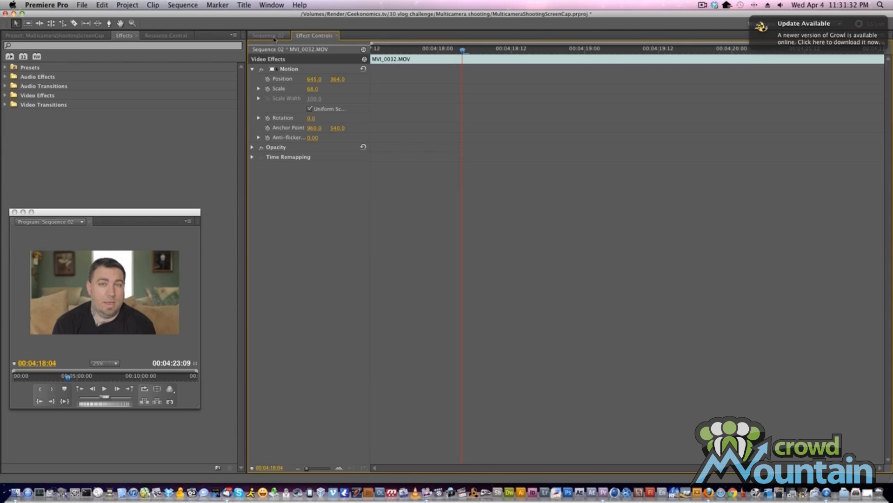
{"action": "left_click", "coordinate": [274, 35]}
Play the single-camera edit from 00:04:15:22 to its end to check the wider middle clip
{"action": "left_click", "coordinate": [689, 56]}
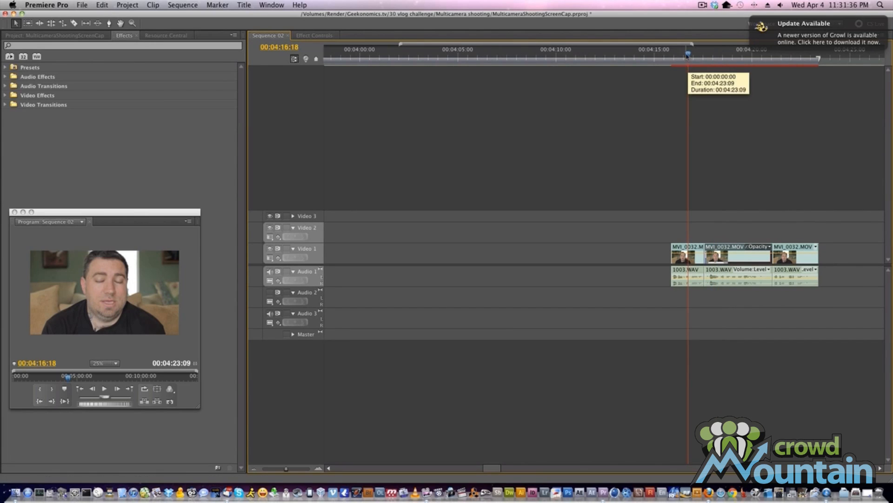
{"action": "left_click_drag", "start_coordinate": [688, 56], "coordinate": [671, 63]}
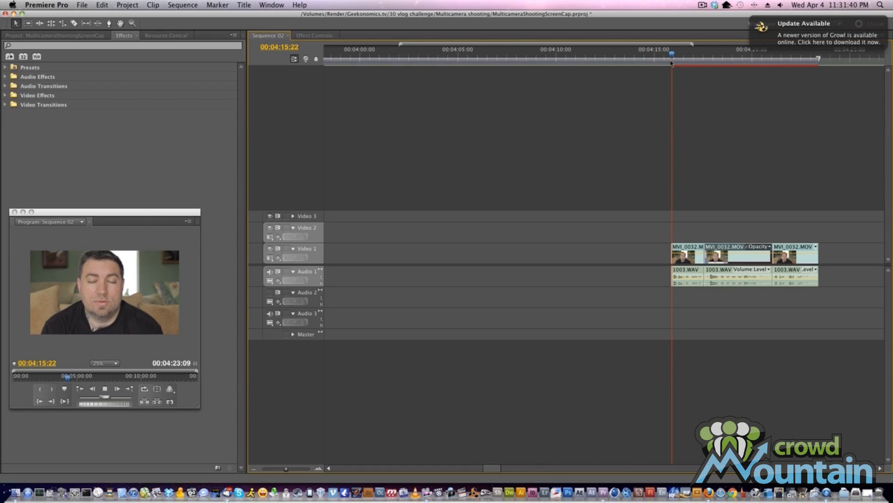
{"action": "key", "text": "space"}
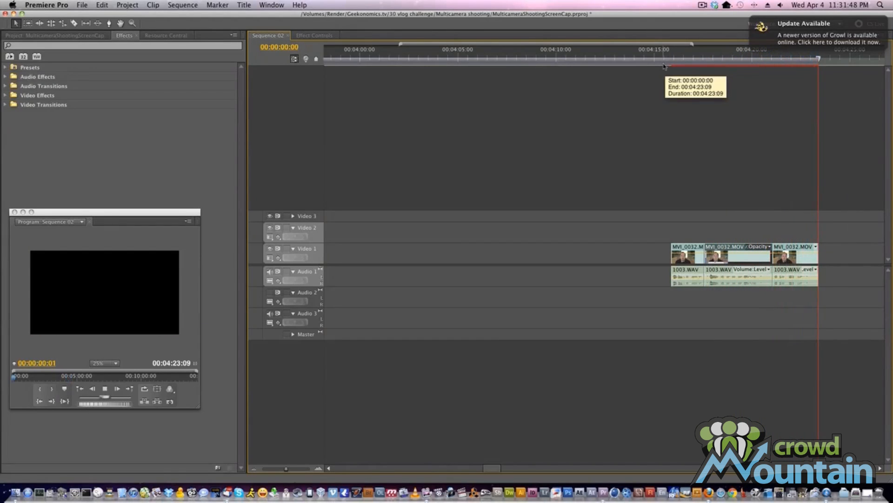
{"action": "key", "text": "space"}
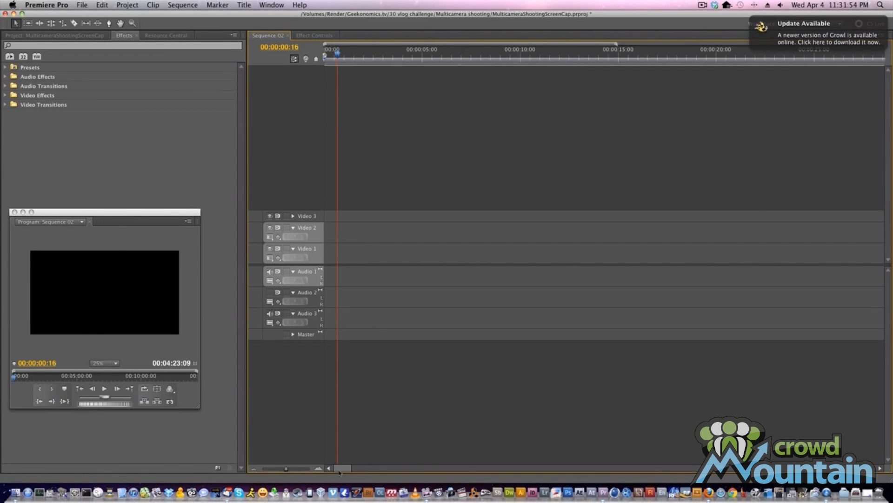
Set the motion scale of the first of the three adjacent MVI_0032.MOV clips to 106
{"action": "key", "text": "Down"}
{"action": "key", "text": "Page_Down"}
{"action": "key", "text": "Page_Down"}
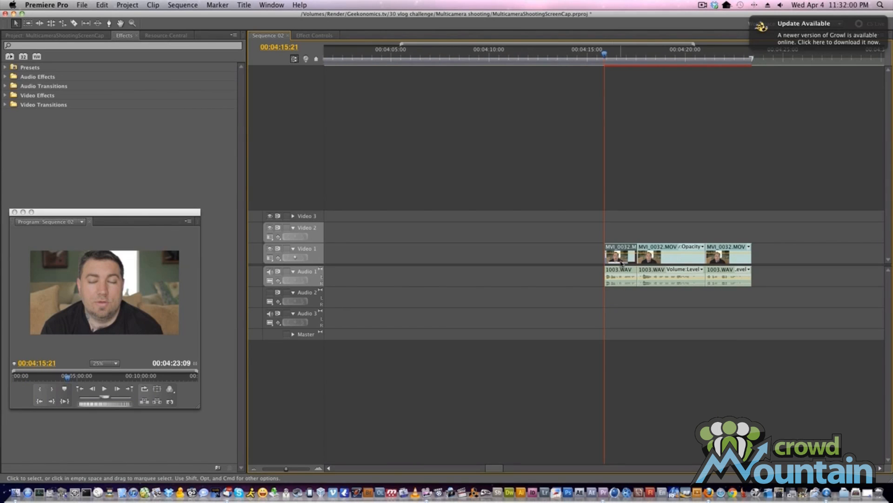
{"action": "left_click", "coordinate": [309, 36]}
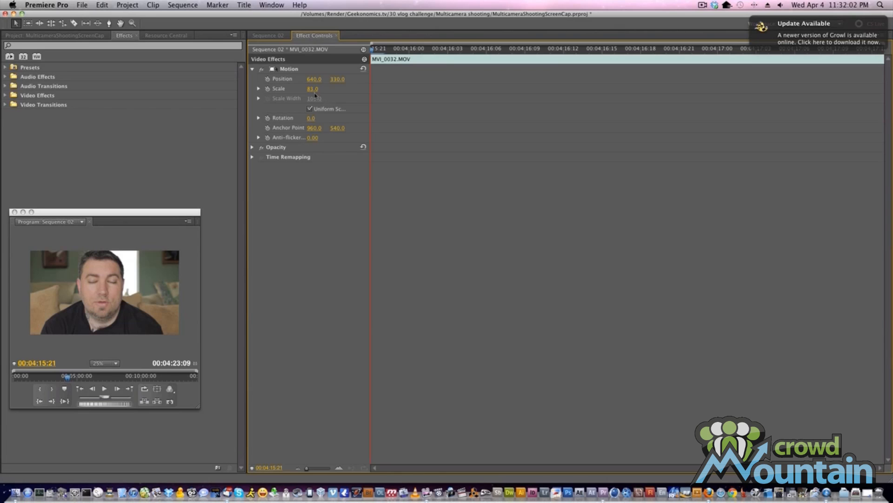
{"action": "left_click_drag", "start_coordinate": [311, 92], "coordinate": [321, 92]}
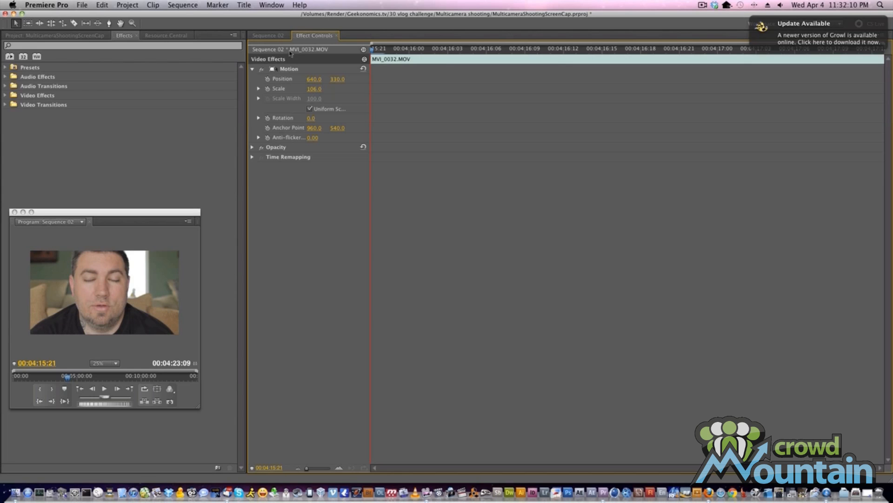
{"action": "left_click", "coordinate": [269, 36]}
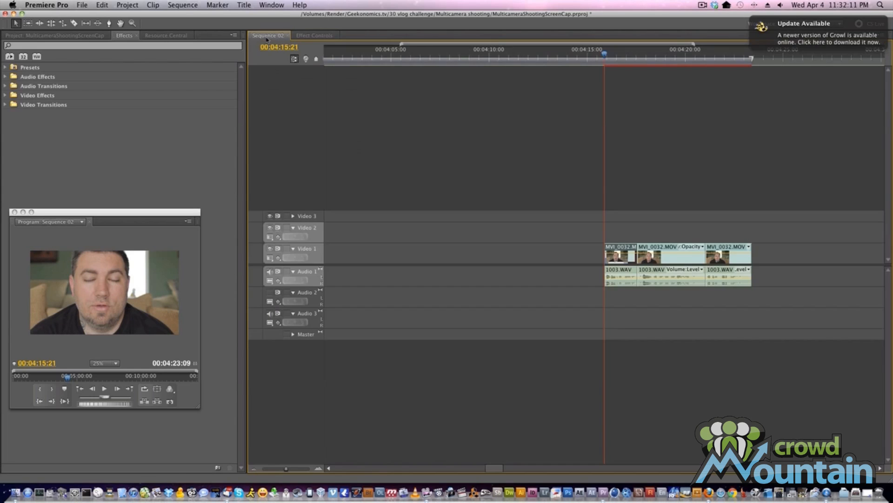
Set the motion scale of the last MVI_0032.MOV clip on Video 1 to 106
{"action": "left_click", "coordinate": [727, 260]}
{"action": "left_click", "coordinate": [709, 62]}
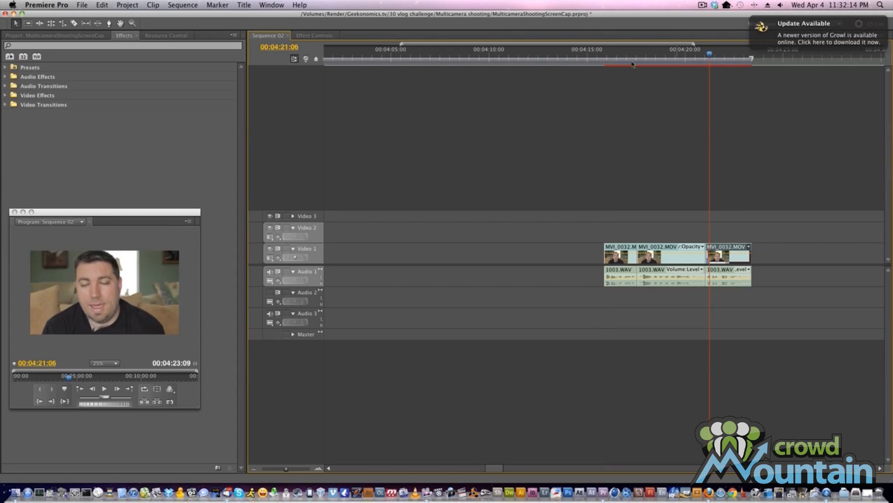
{"action": "left_click", "coordinate": [313, 36]}
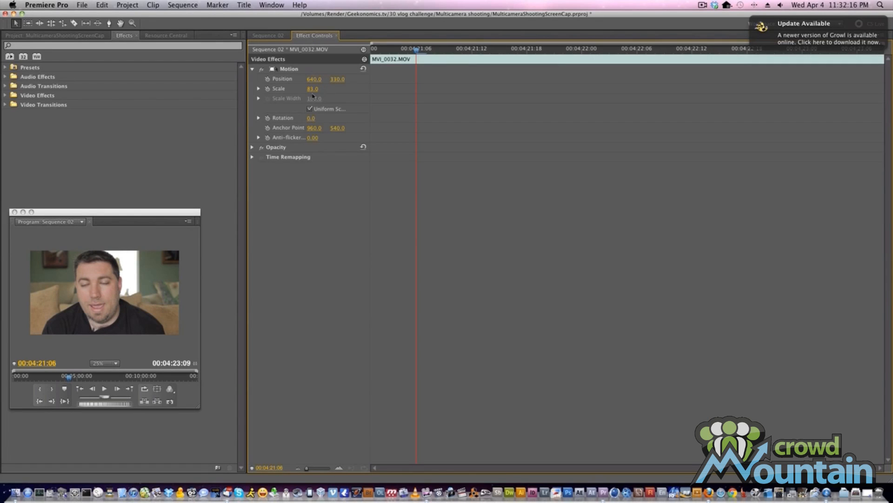
{"action": "left_click_drag", "start_coordinate": [311, 93], "coordinate": [322, 93]}
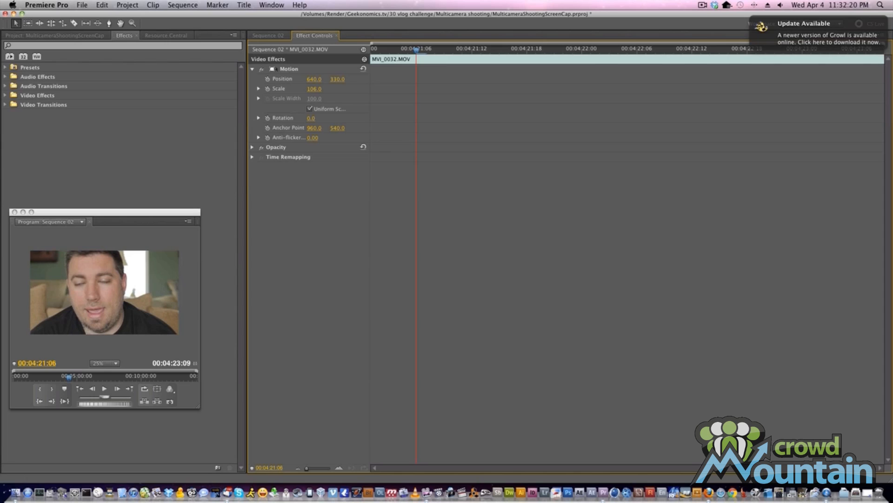
{"action": "left_click", "coordinate": [272, 36]}
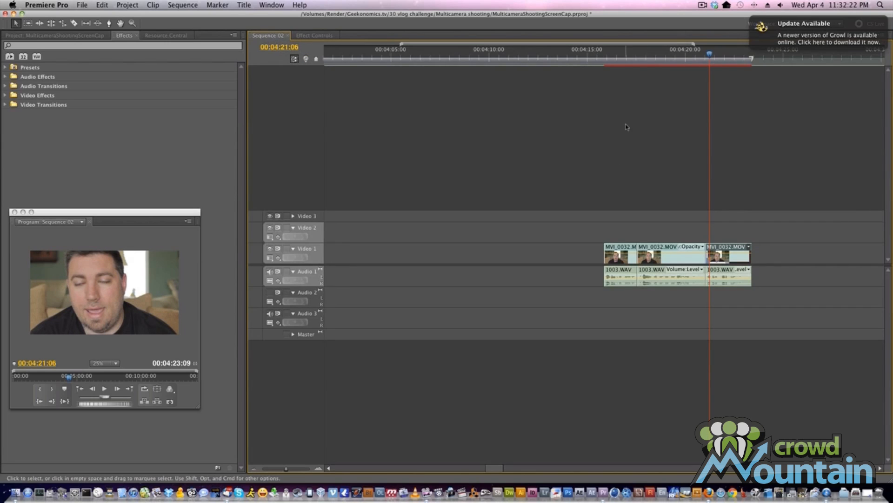
Play the edit from 00:04:15:21 to check the framing changes, and go to the end of the sequence
{"action": "left_click", "coordinate": [606, 53]}
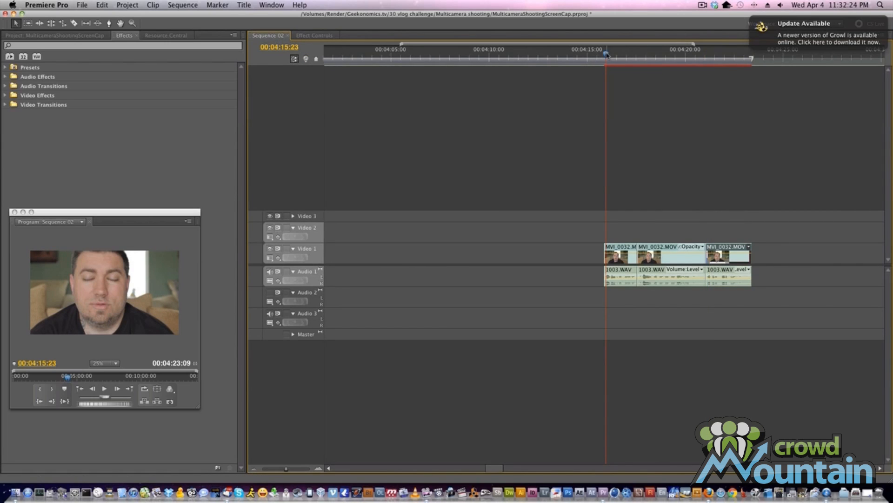
{"action": "left_click_drag", "start_coordinate": [606, 53], "coordinate": [605, 54]}
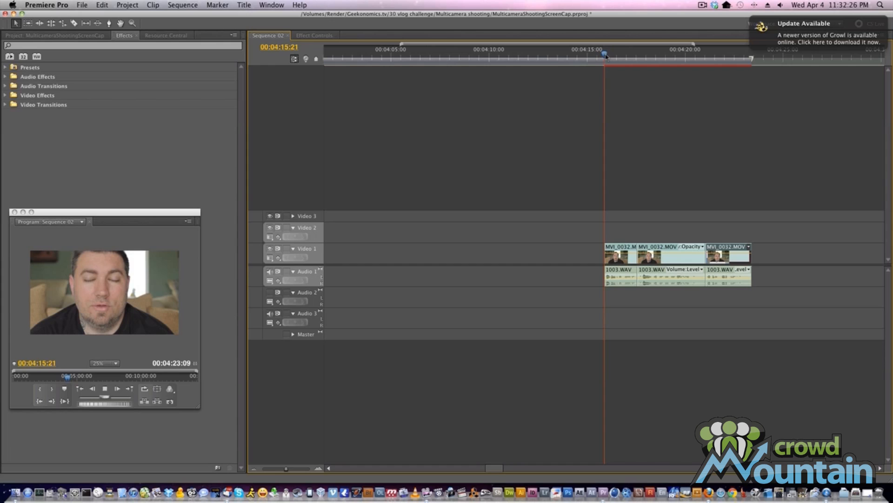
{"action": "key", "text": "space"}
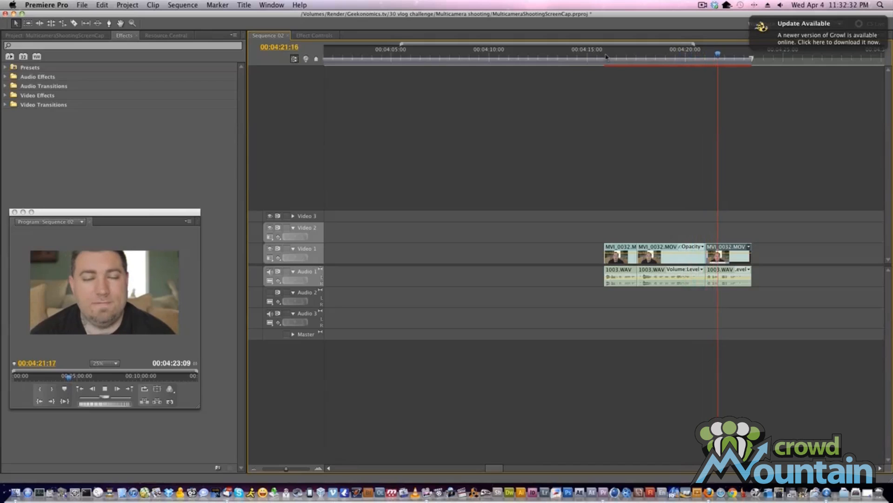
{"action": "key", "text": "space"}
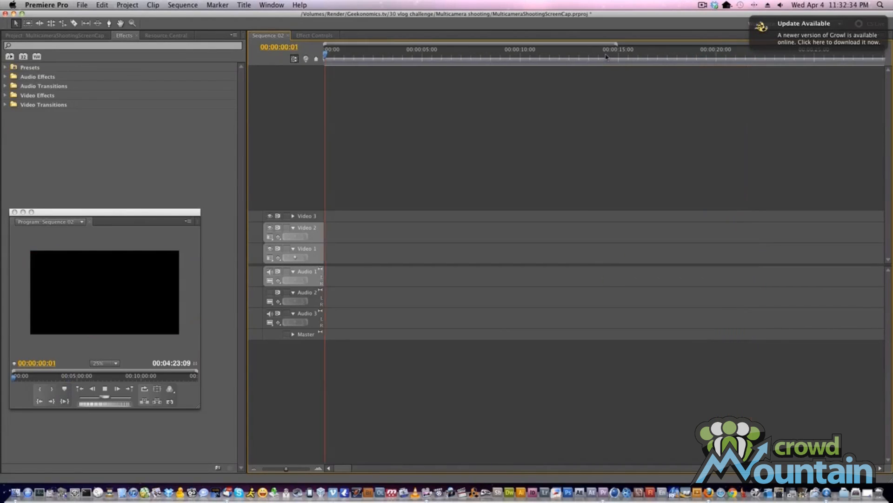
{"action": "key", "text": "space"}
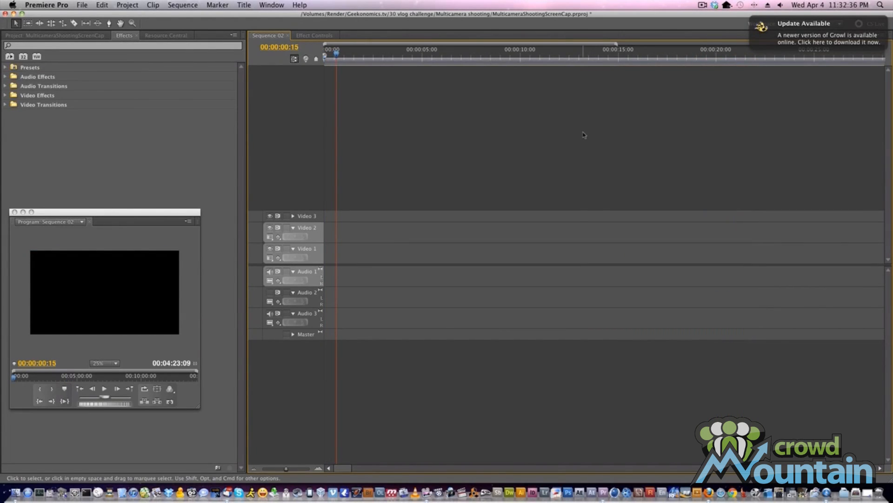
{"action": "key", "text": "End"}
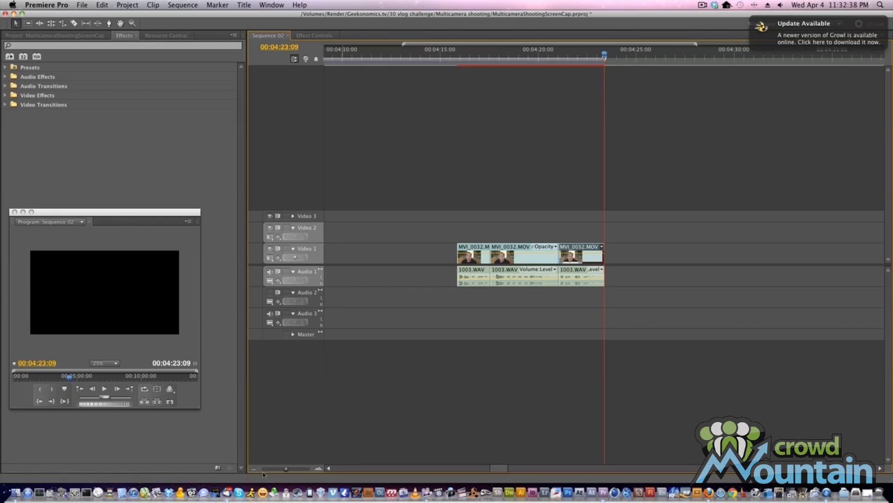
{"action": "left_click_drag", "start_coordinate": [284, 471], "coordinate": [273, 474]}
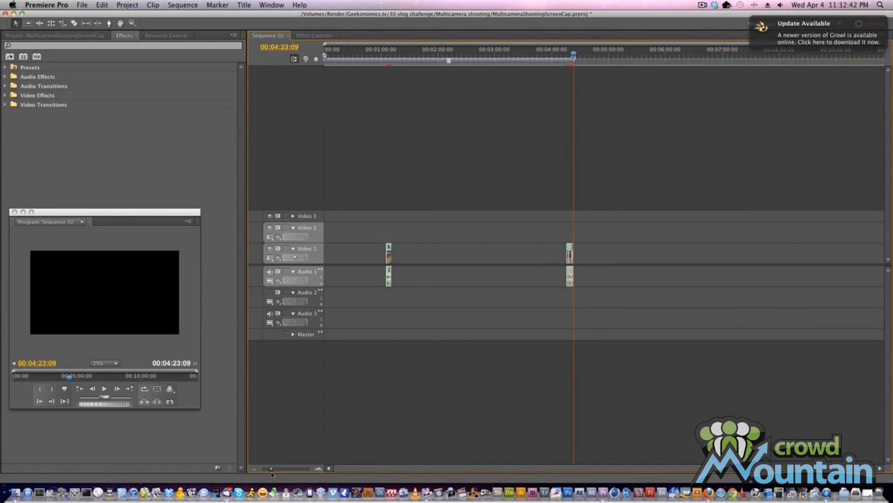